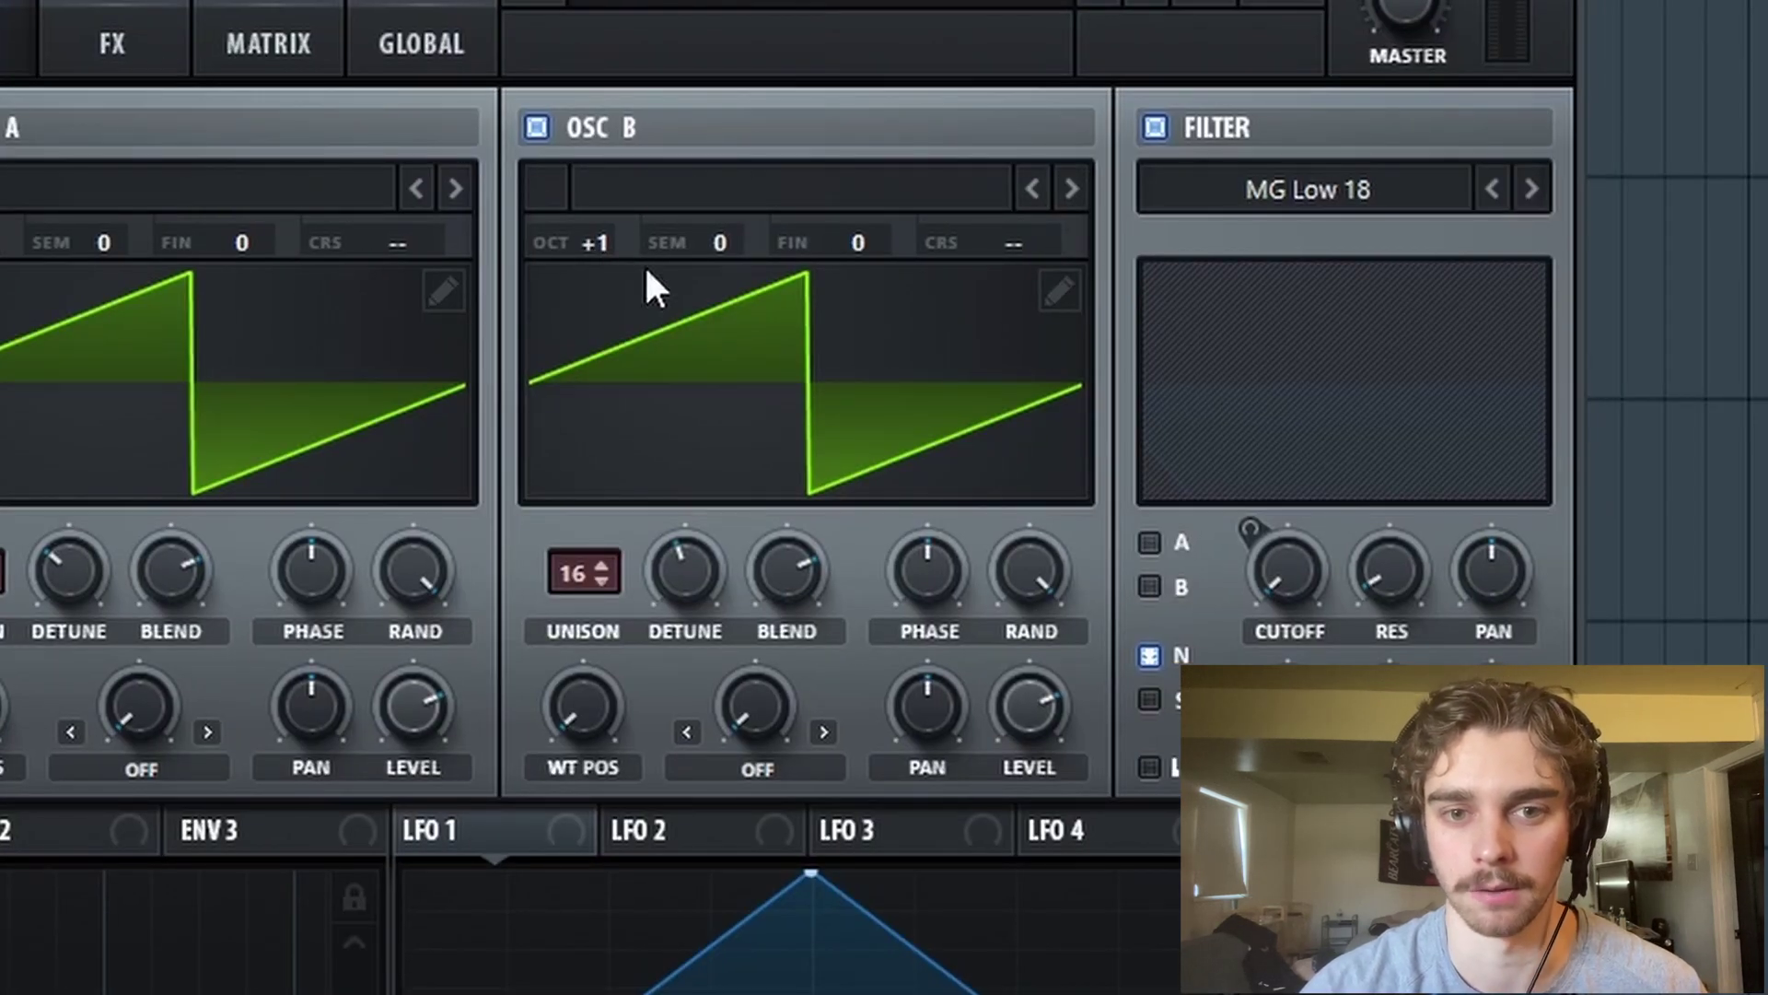
Step: Switch off oscillators A and B in the Serum patch to isolate its remaining layers
{"action": "left_click_drag", "start_coordinate": [664, 568], "coordinate": [660, 568]}
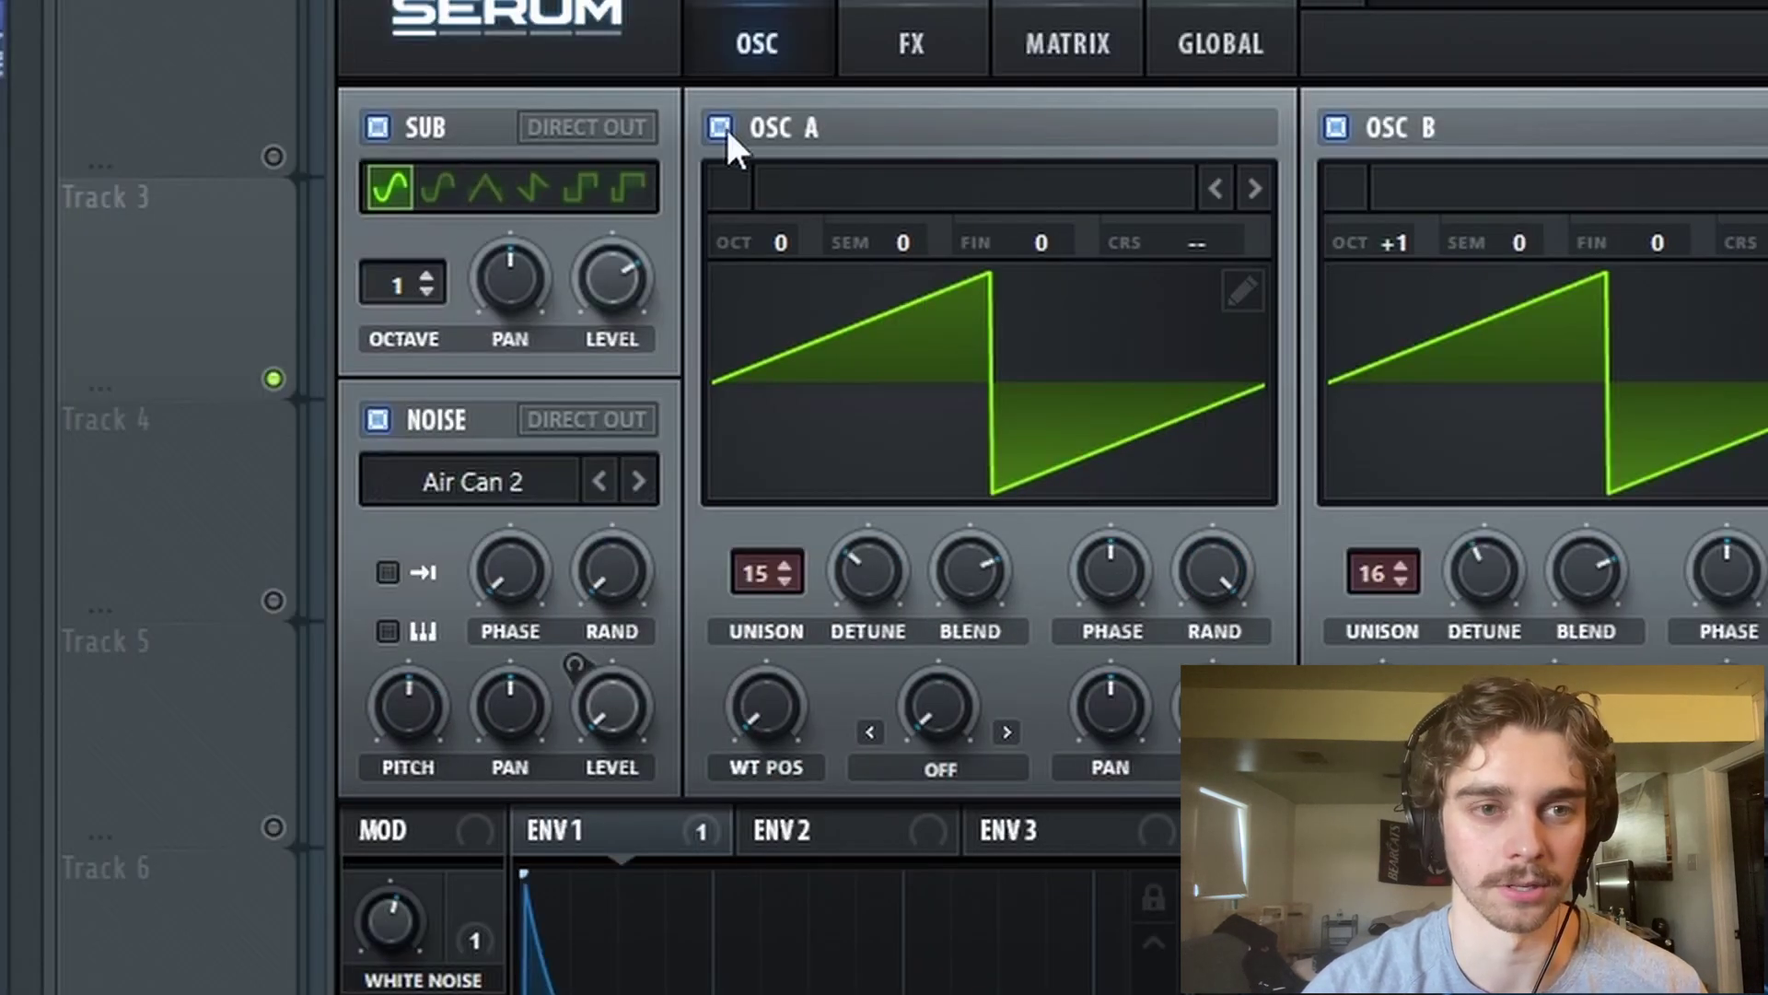
{"action": "left_click", "coordinate": [720, 128]}
{"action": "left_click", "coordinate": [1336, 128]}
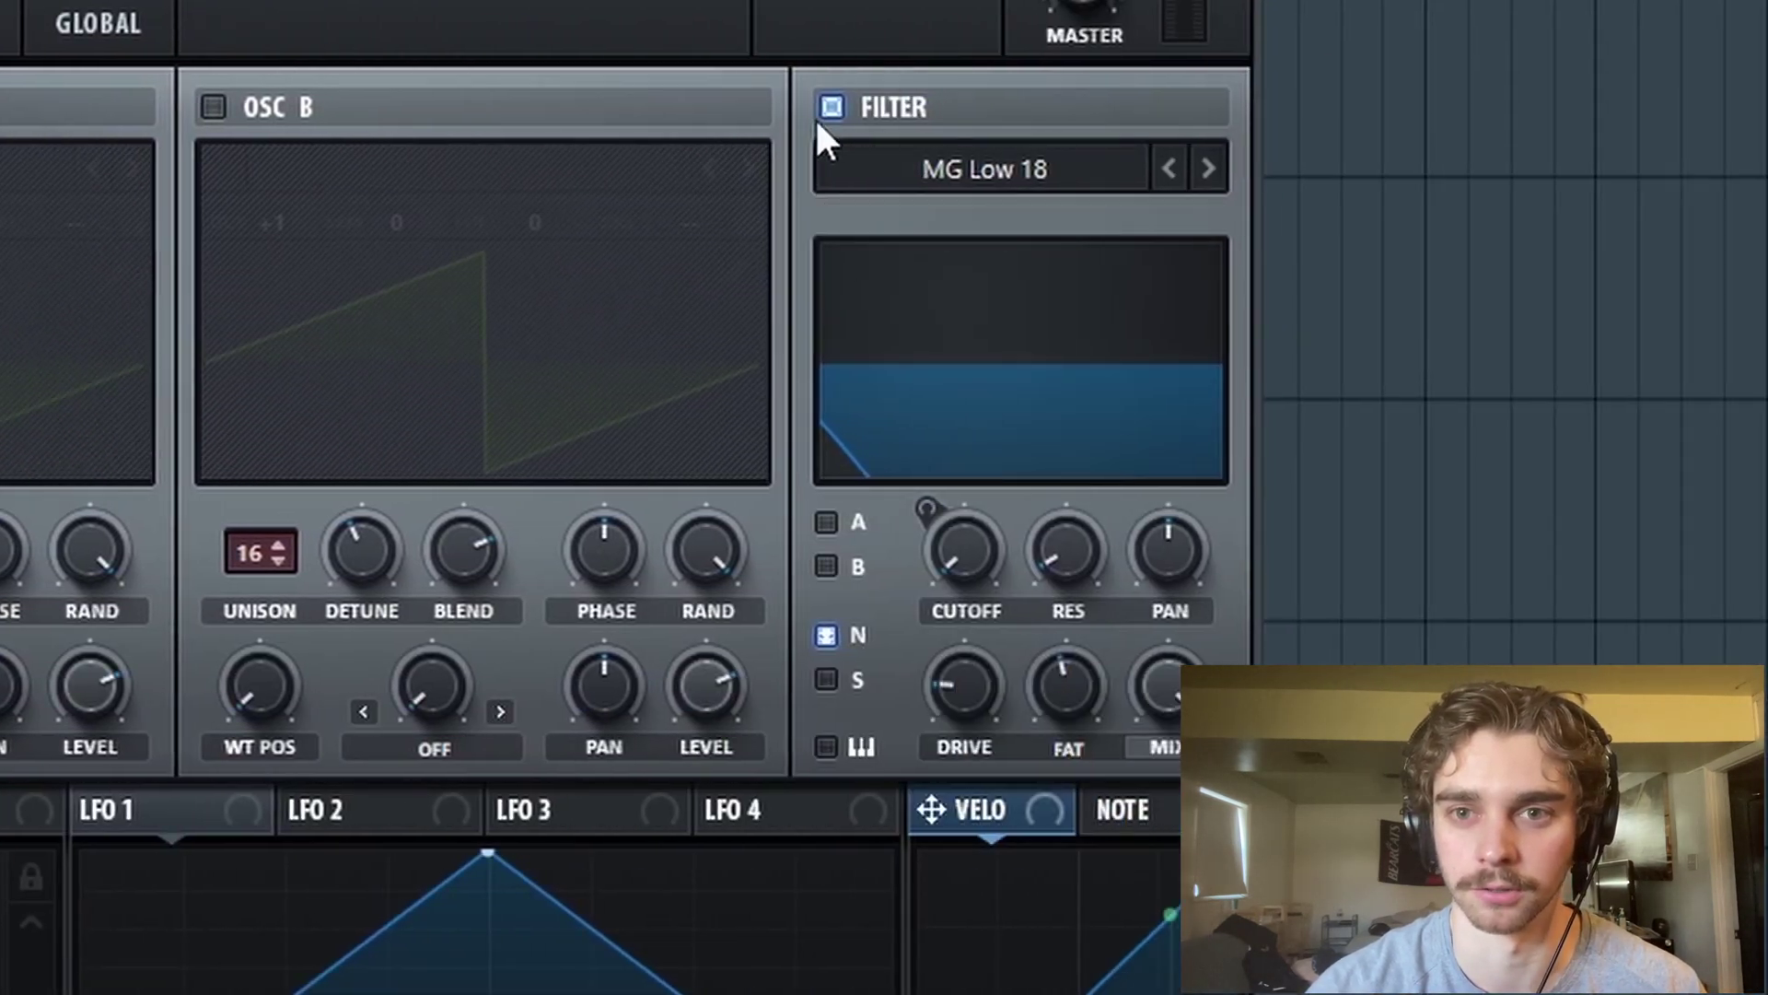
Step: Bypass and re-enable the MG Low 18 filter for comparison, and switch on the Reverb effect
{"action": "left_click", "coordinate": [829, 108]}
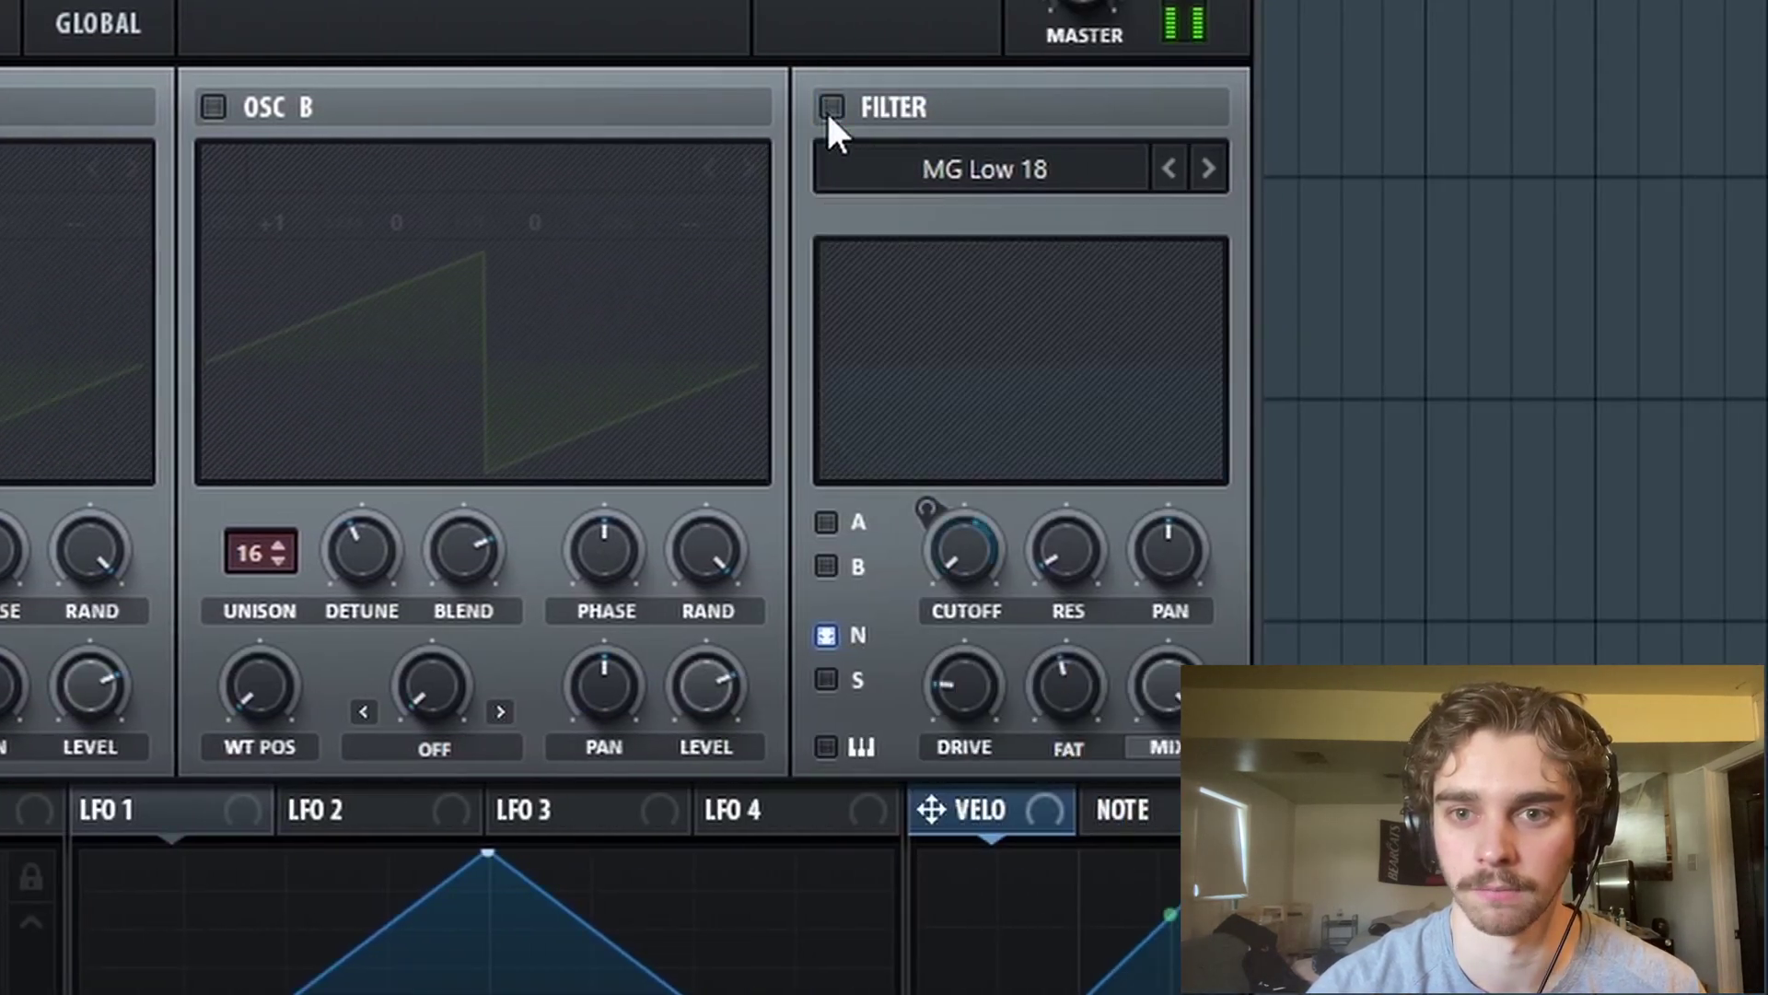
{"action": "left_click", "coordinate": [830, 108]}
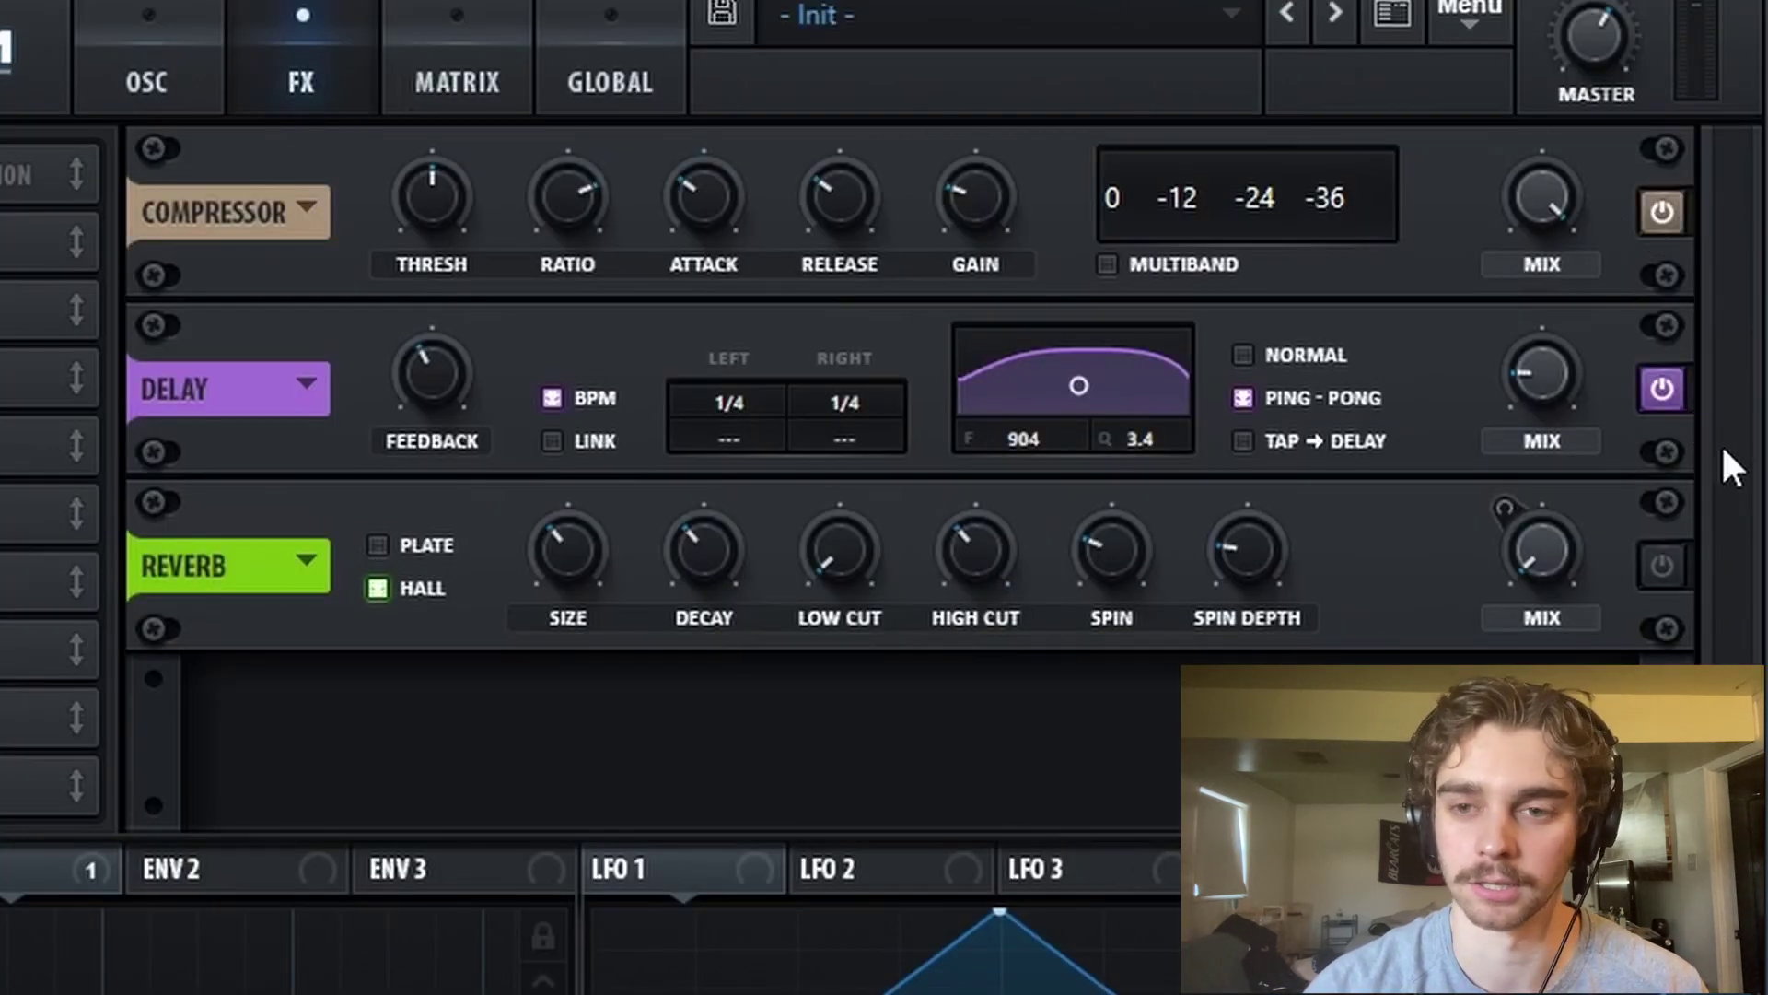
{"action": "left_click", "coordinate": [1662, 566]}
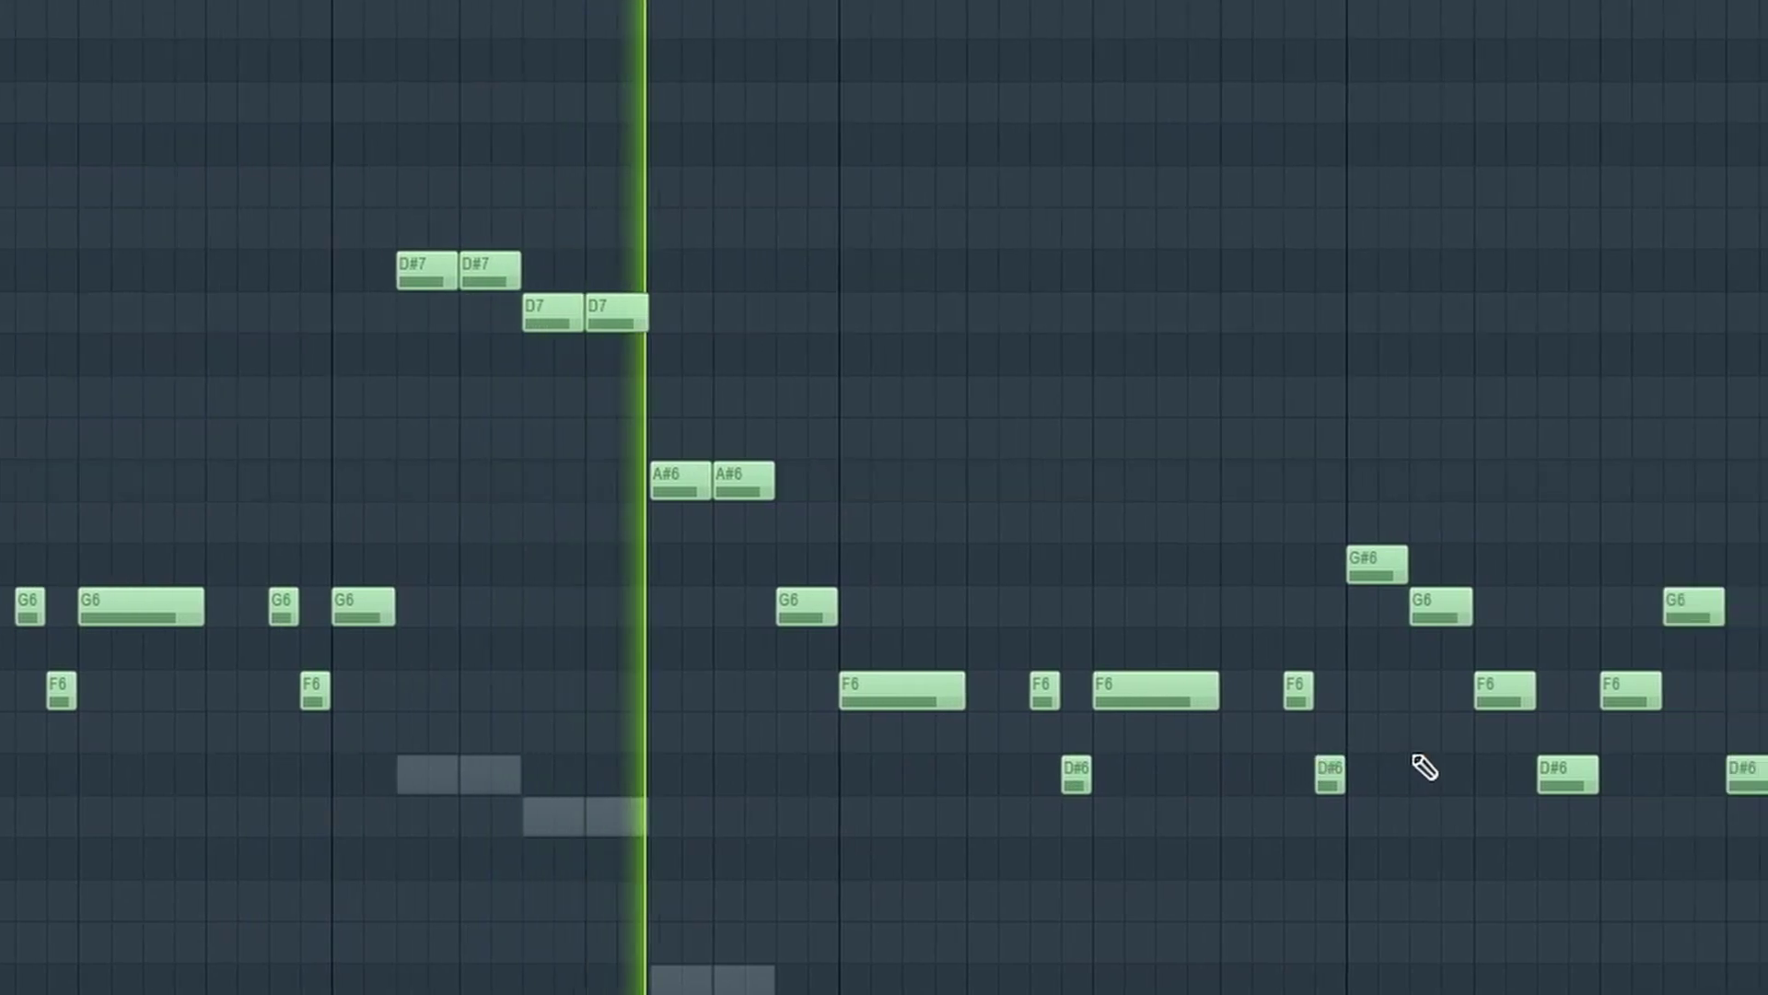
Step: Switch off the sub oscillator and adjust the cutoff of the MG Low 6 effects filter
{"action": "scroll", "coordinate": [1427, 766], "scroll_direction": "down", "scroll_amount": 3}
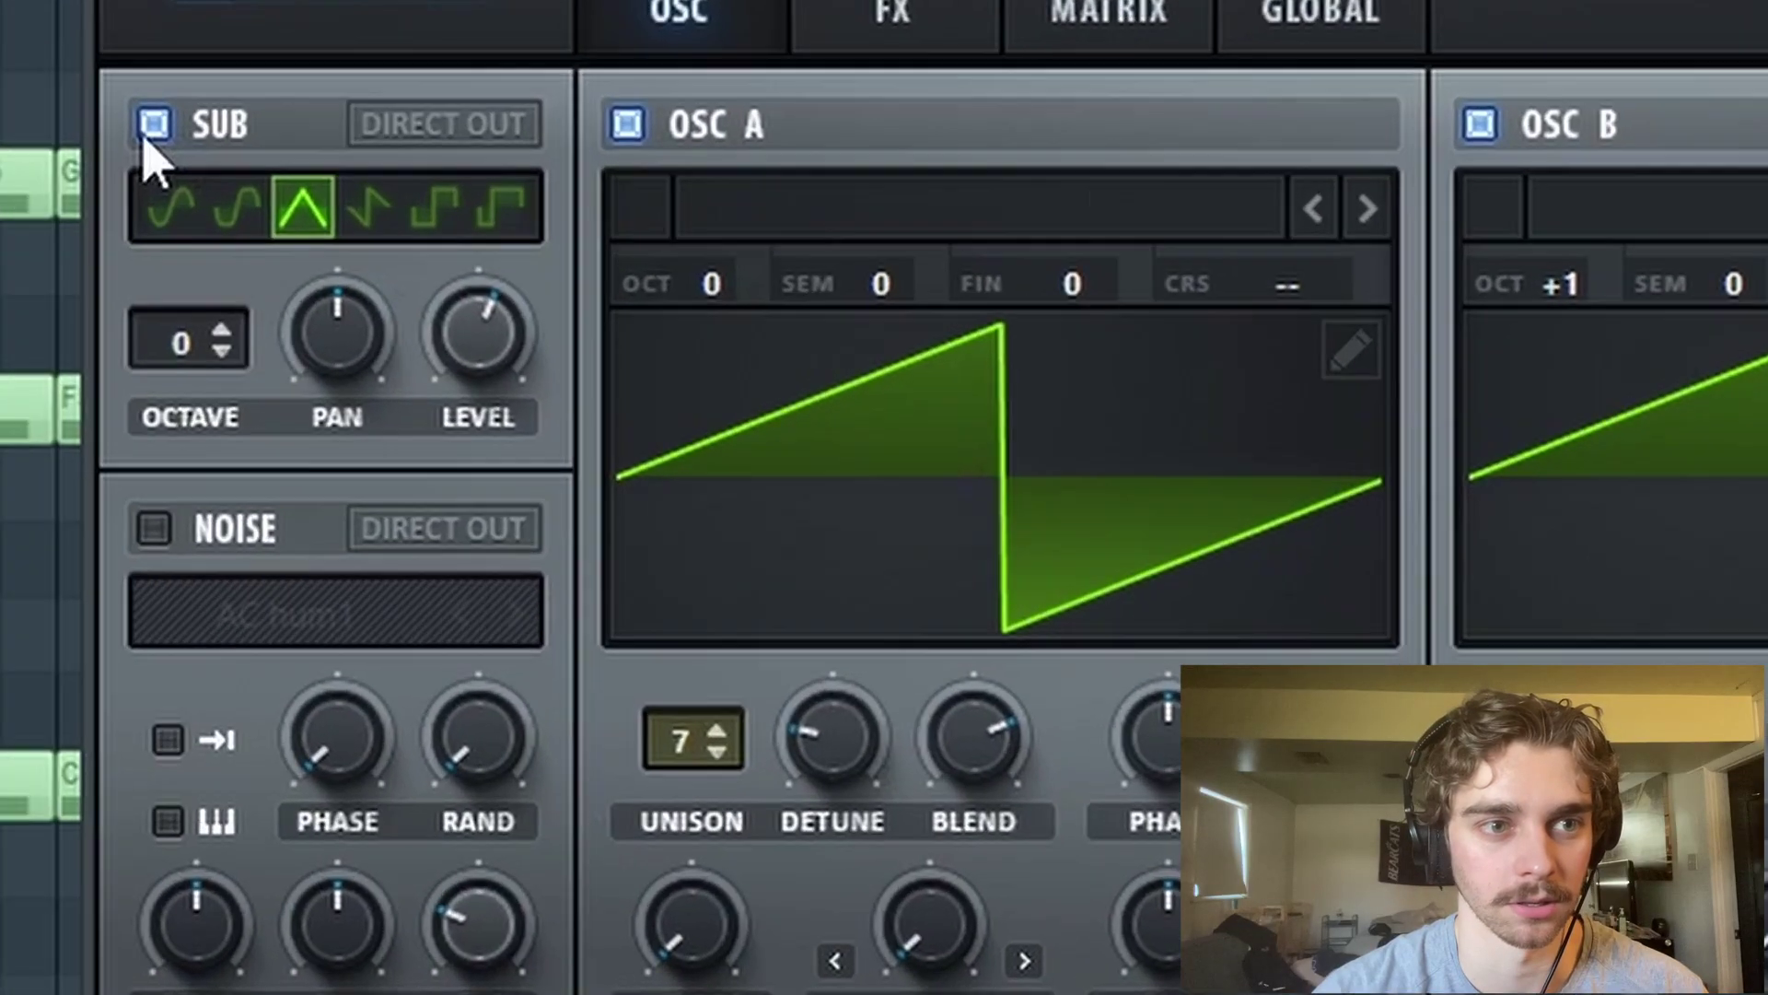
{"action": "left_click", "coordinate": [154, 126]}
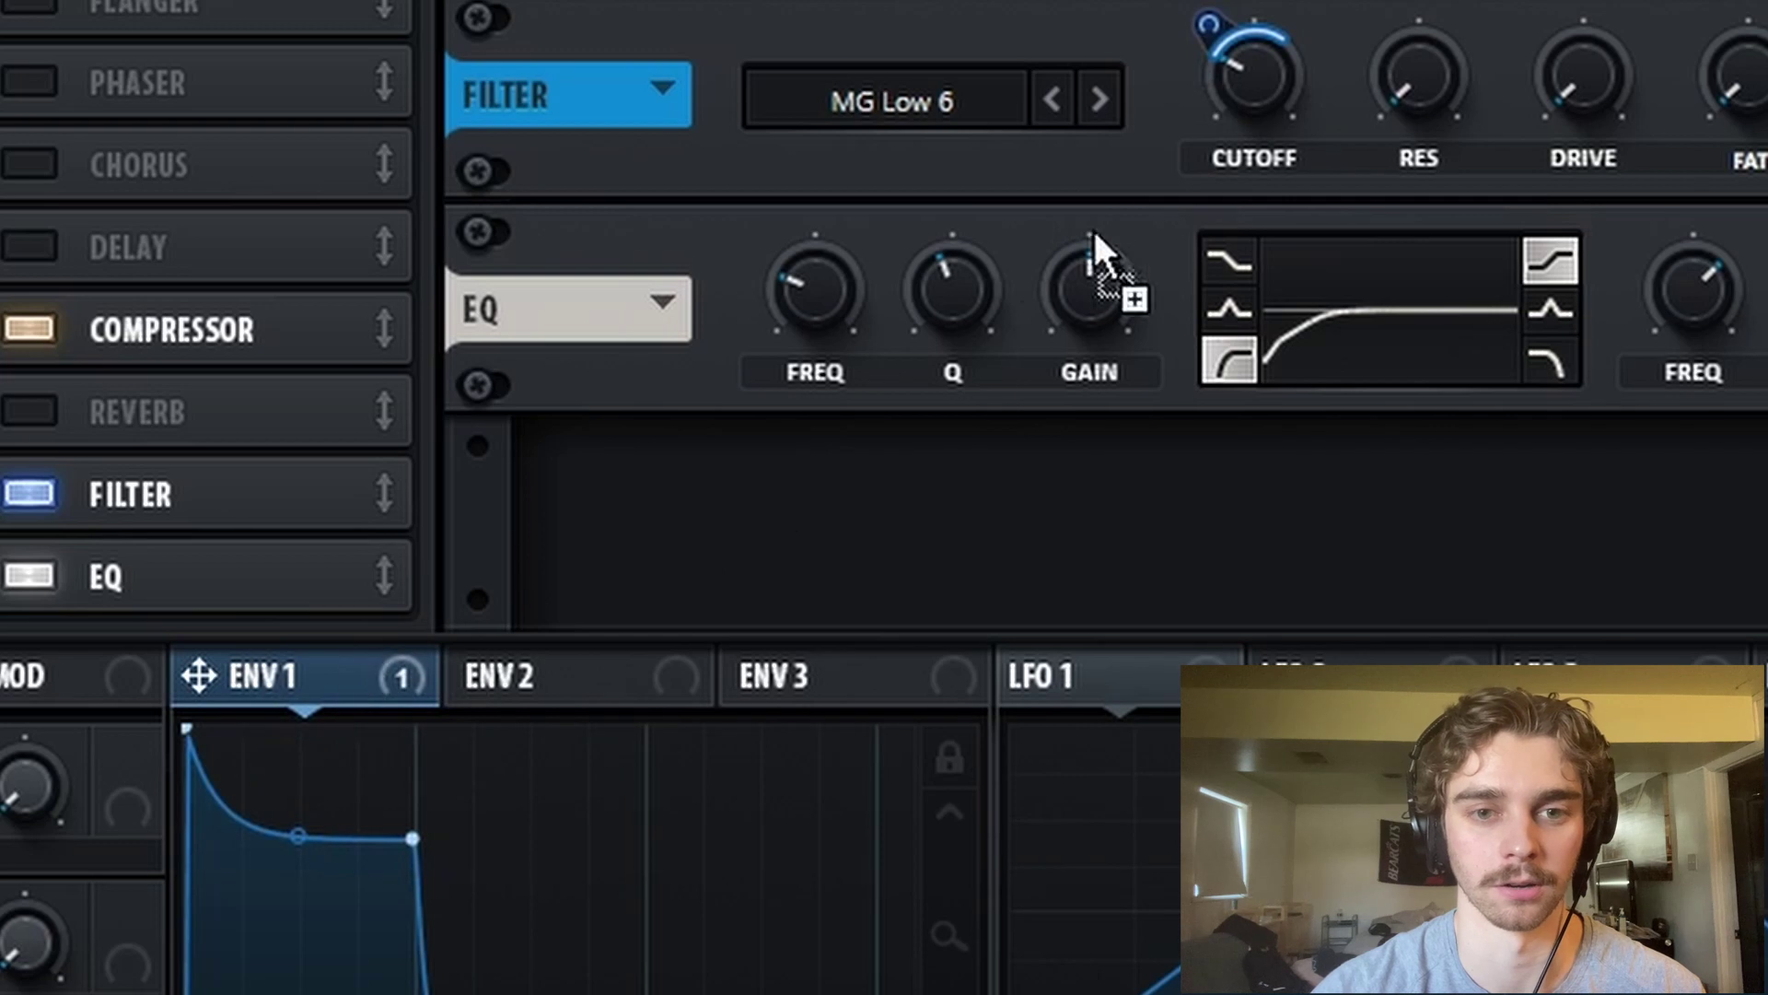
{"action": "left_click_drag", "start_coordinate": [1252, 53], "coordinate": [1206, 28]}
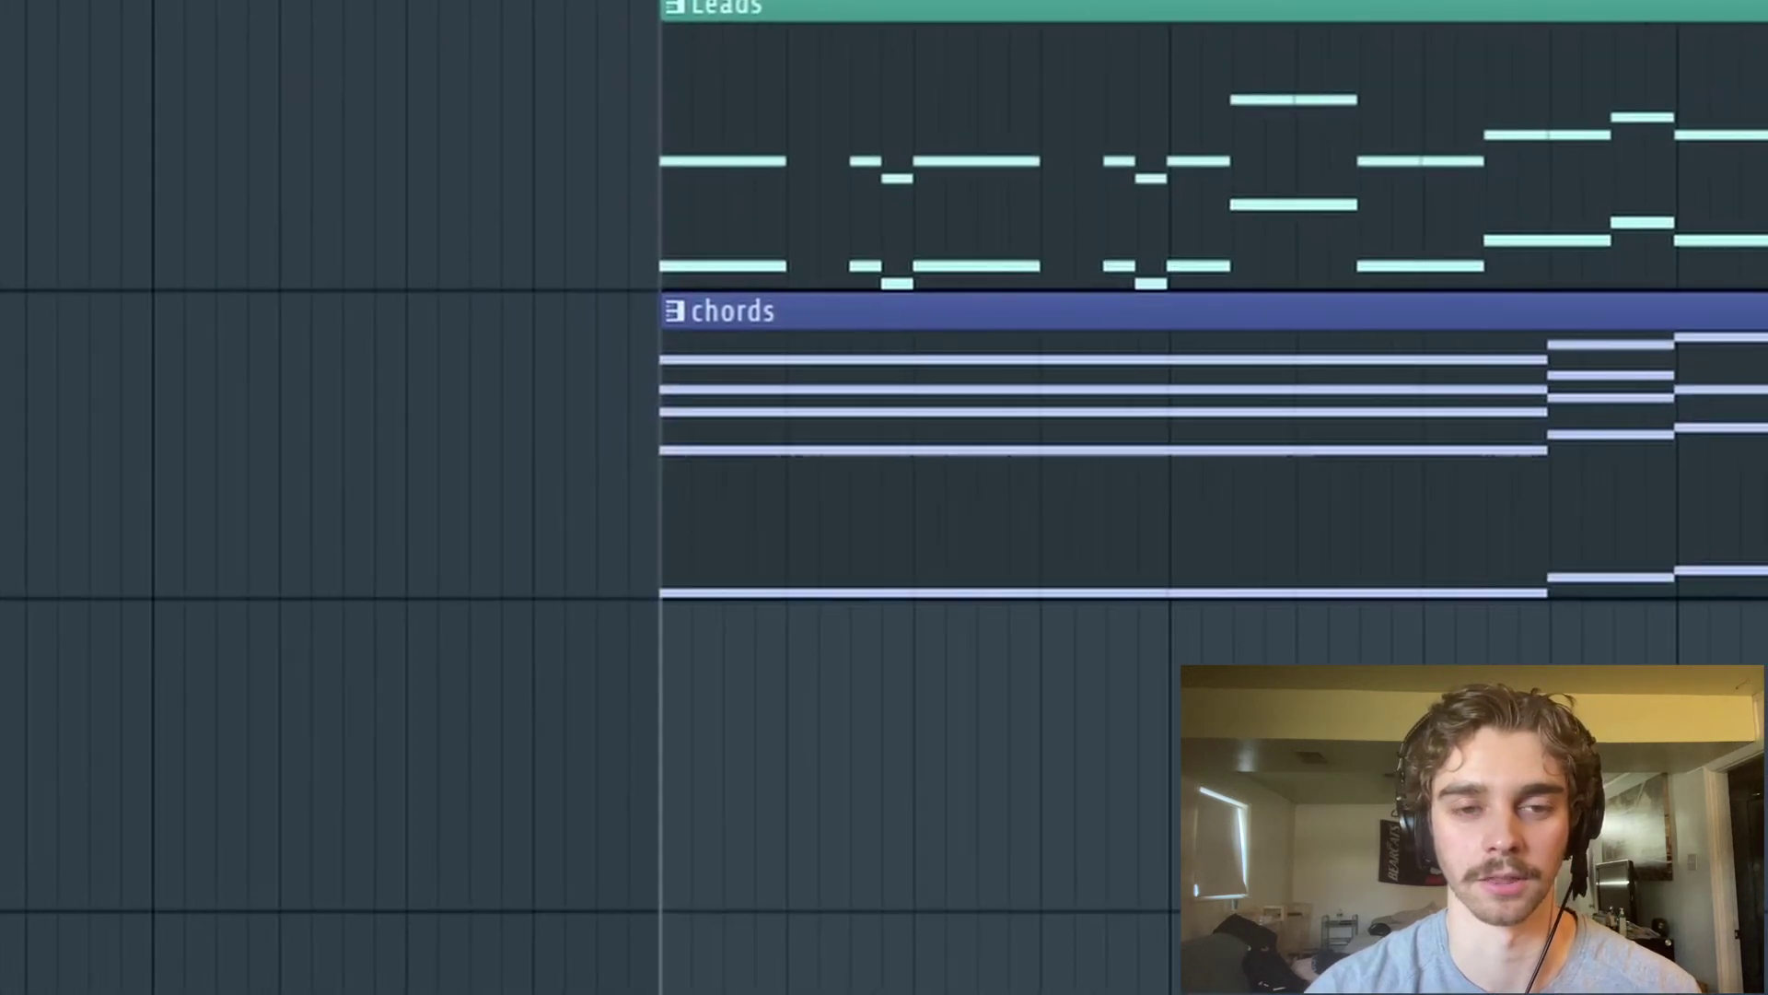
Step: Play back the Leads and chords clips and examine their note patterns in the arrangement
{"action": "scroll", "coordinate": [1314, 162], "scroll_direction": "down", "scroll_amount": 3}
{"action": "key", "text": "space"}
{"action": "scroll", "coordinate": [746, 245], "scroll_direction": "up", "scroll_amount": 3}
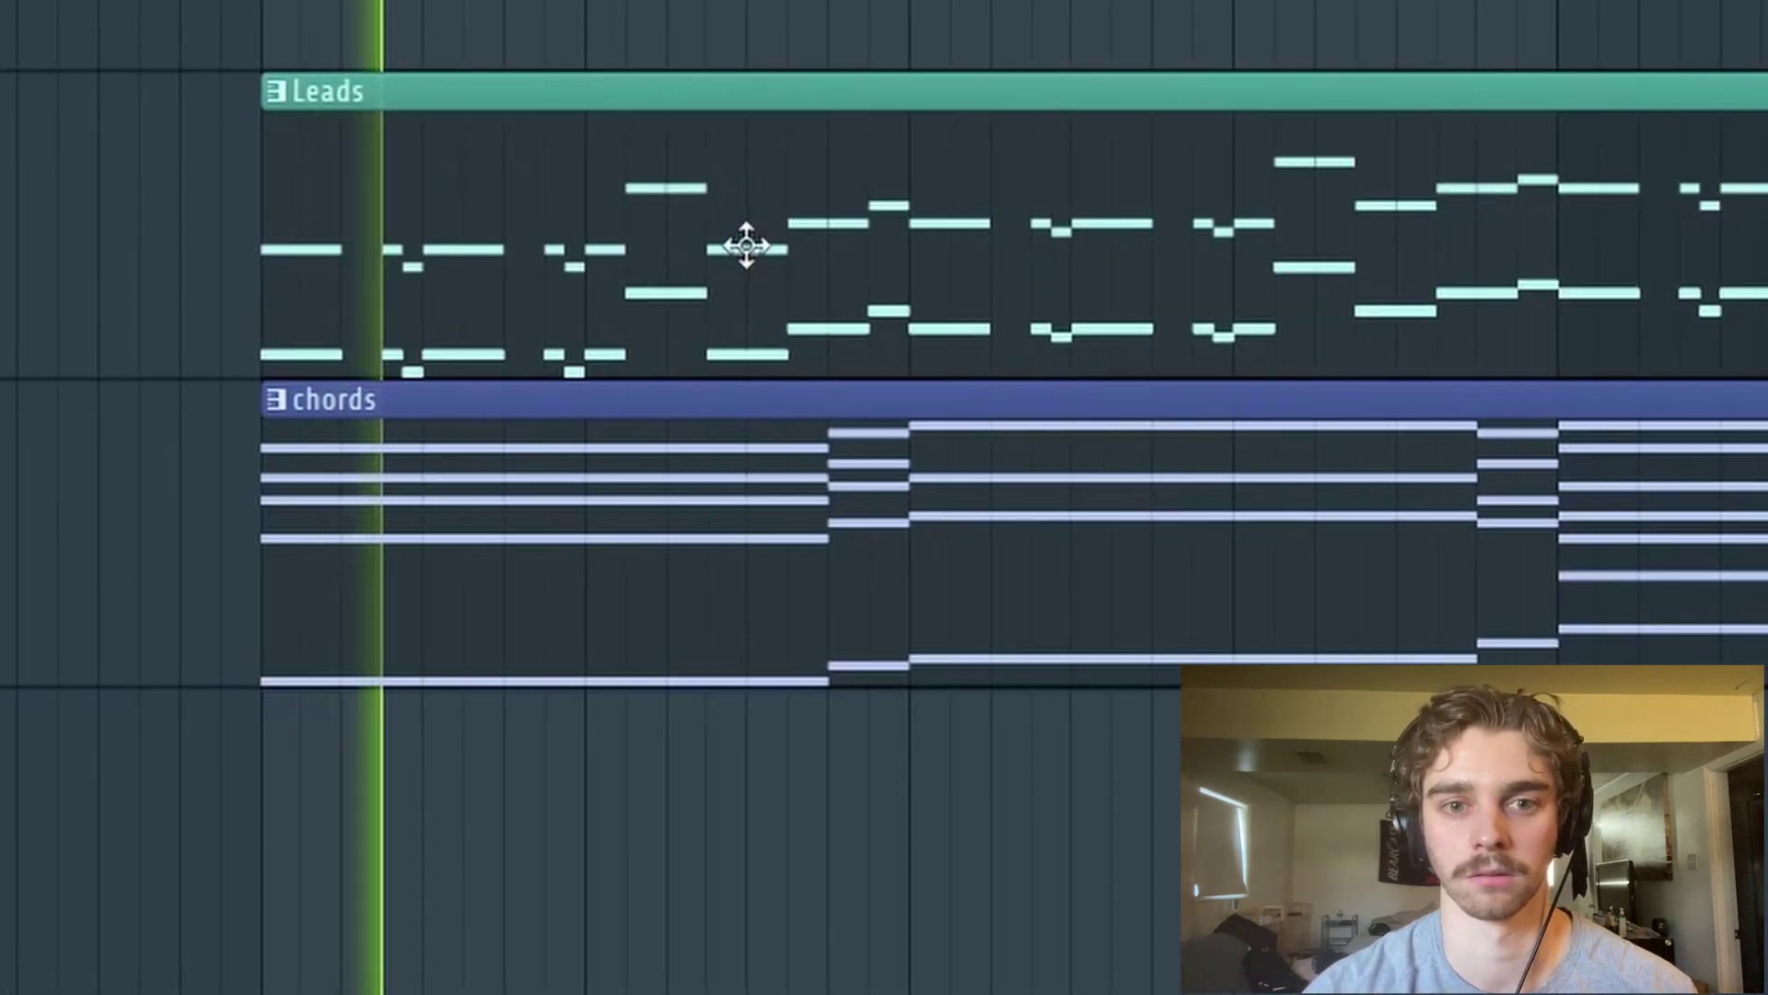
{"action": "scroll", "coordinate": [746, 245], "scroll_direction": "down", "scroll_amount": 2}
{"action": "scroll", "coordinate": [746, 245], "scroll_direction": "up", "scroll_amount": 1}
{"action": "scroll", "coordinate": [1165, 5], "scroll_direction": "up", "scroll_amount": 1}
{"action": "scroll", "coordinate": [1165, 4], "scroll_direction": "down", "scroll_amount": 2}
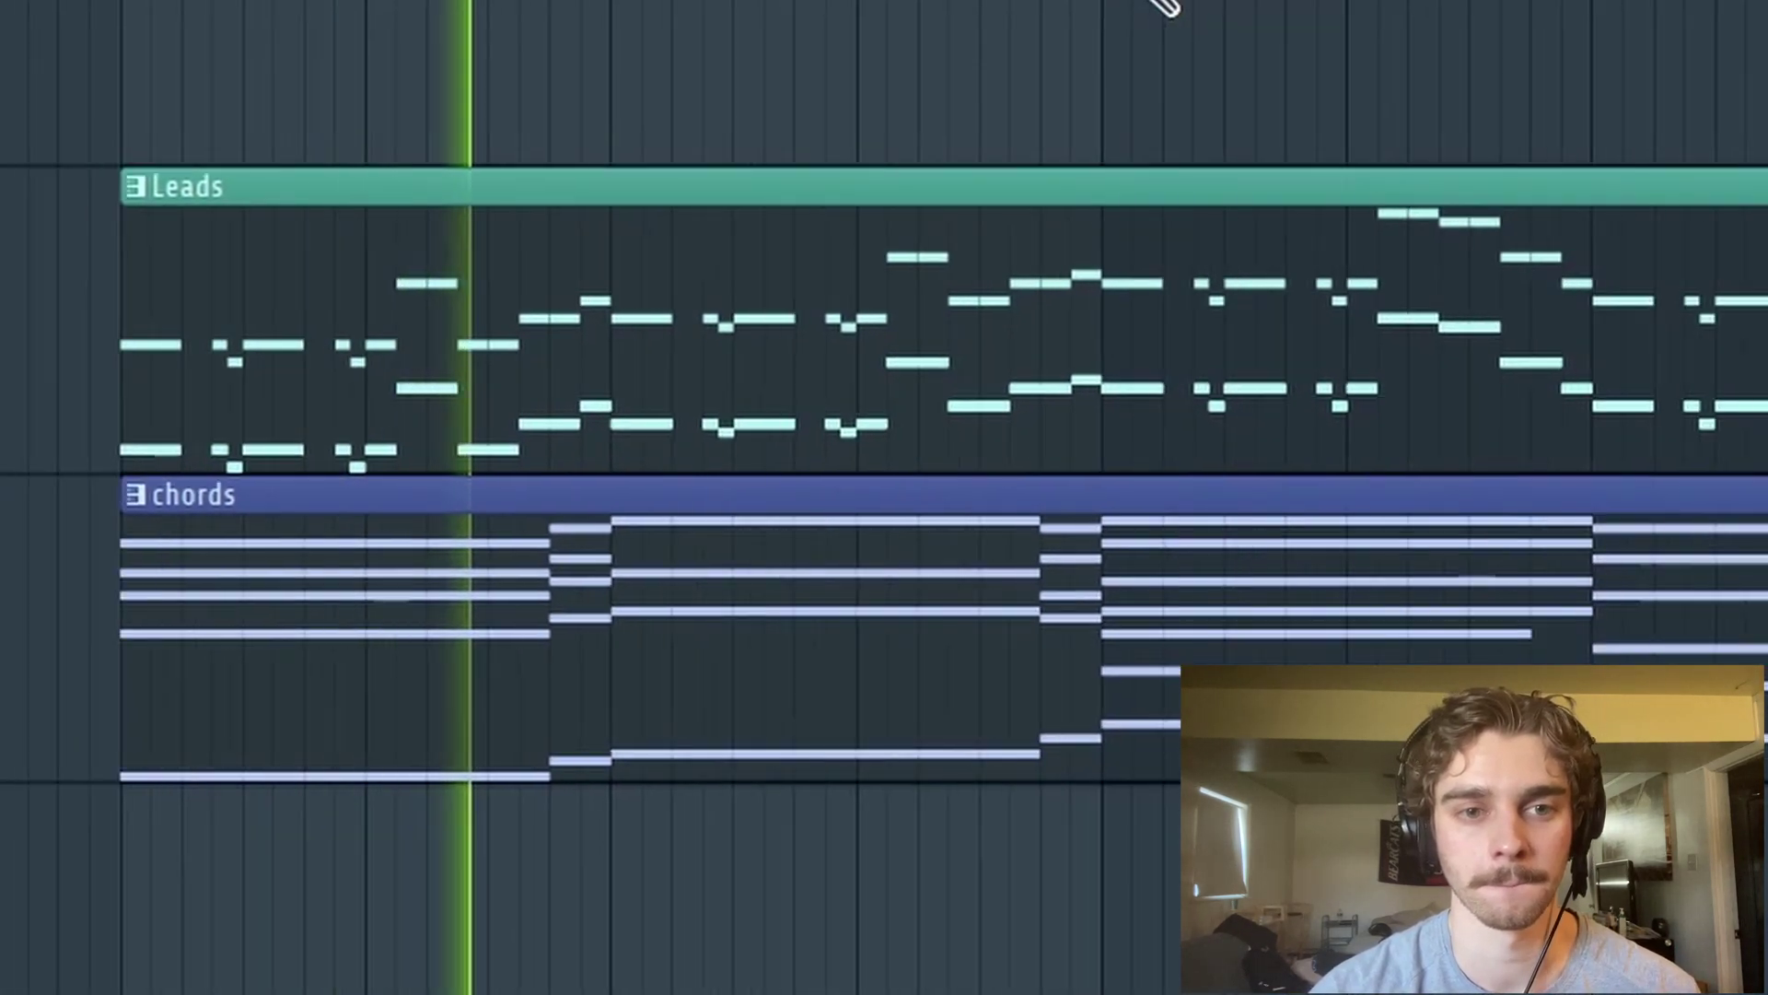
{"action": "scroll", "coordinate": [1197, 1], "scroll_direction": "down", "scroll_amount": 3}
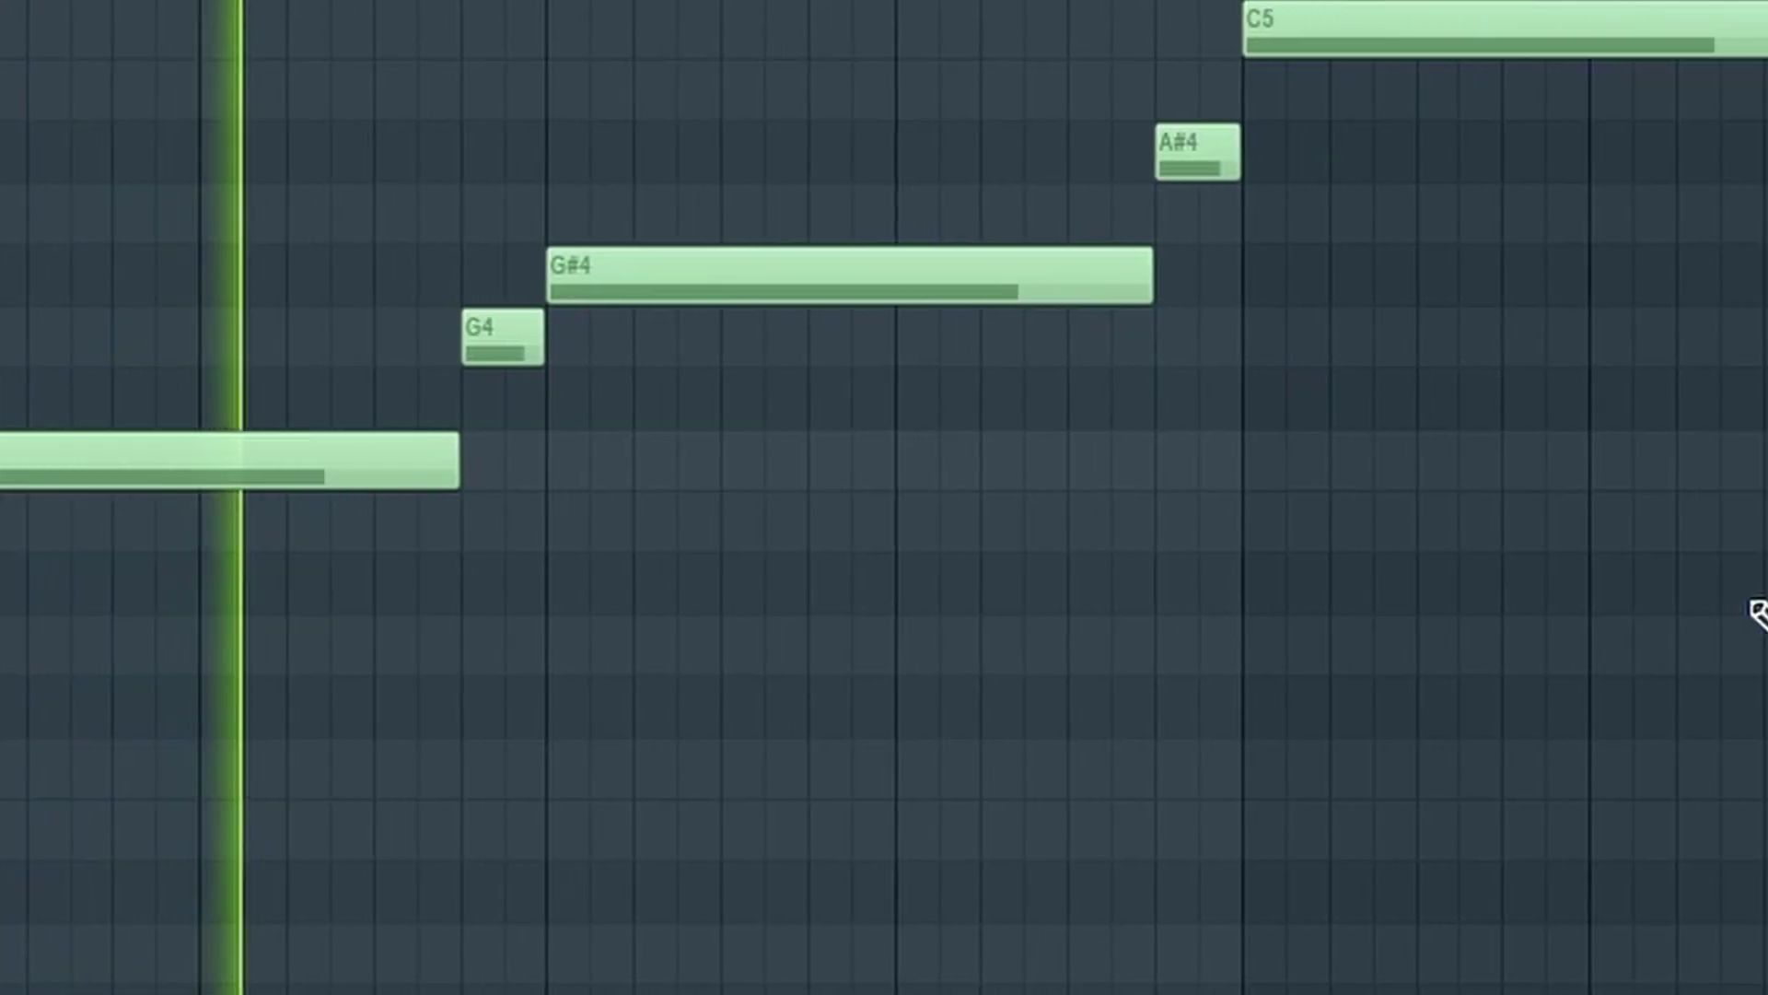
Step: Examine the Fruity WaveShaper curve and the FabFilter Pro-Q bands on the bass 1 mixer insert
{"action": "scroll", "coordinate": [1627, 618], "scroll_direction": "up", "scroll_amount": 3}
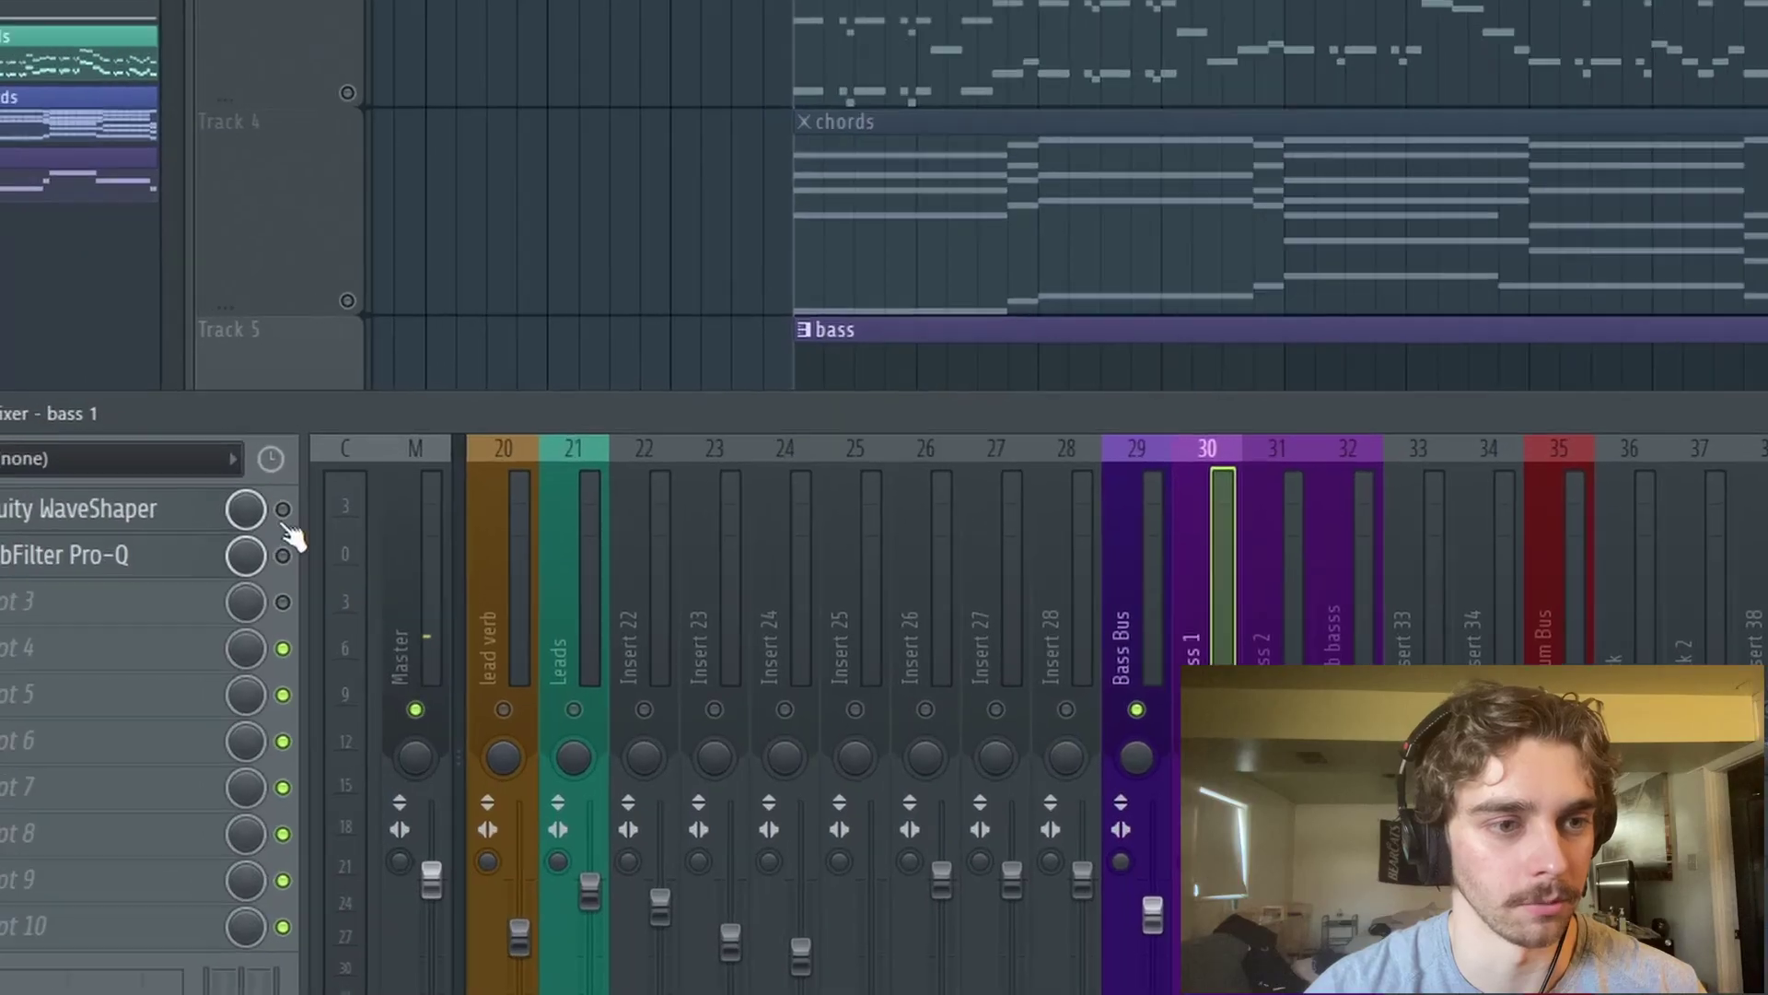
{"action": "left_click", "coordinate": [336, 592]}
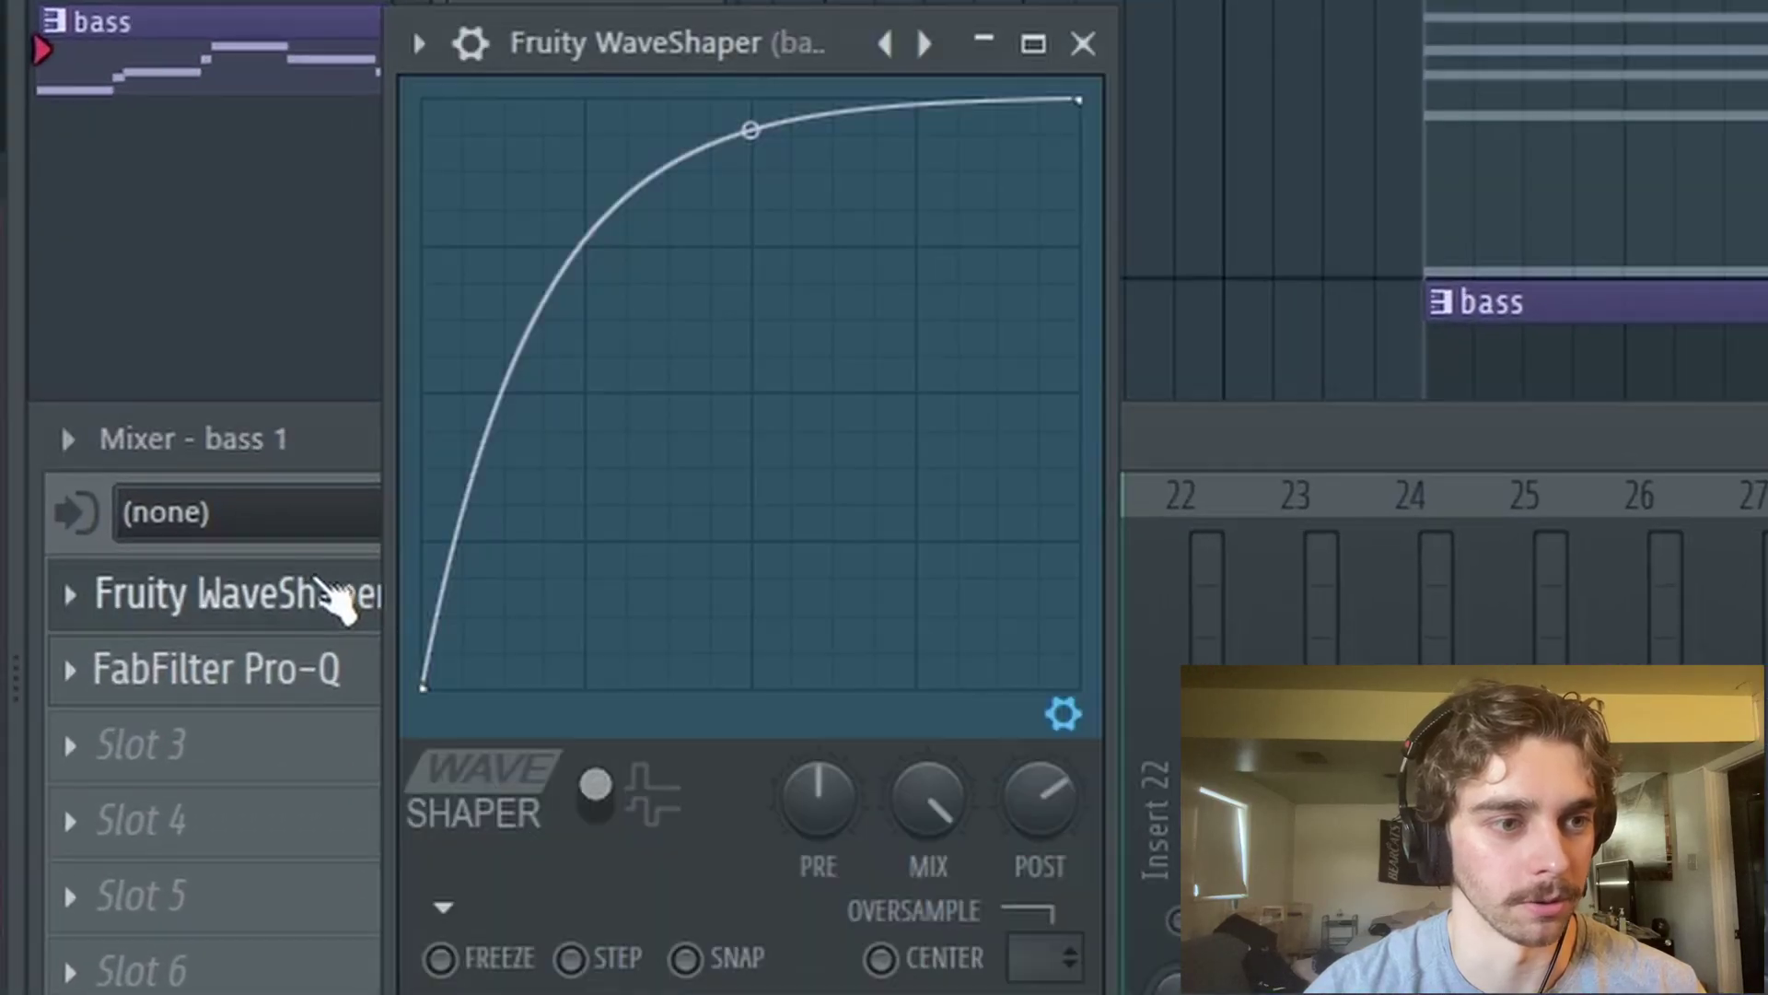
{"action": "left_click", "coordinate": [1081, 39]}
{"action": "left_click", "coordinate": [216, 669]}
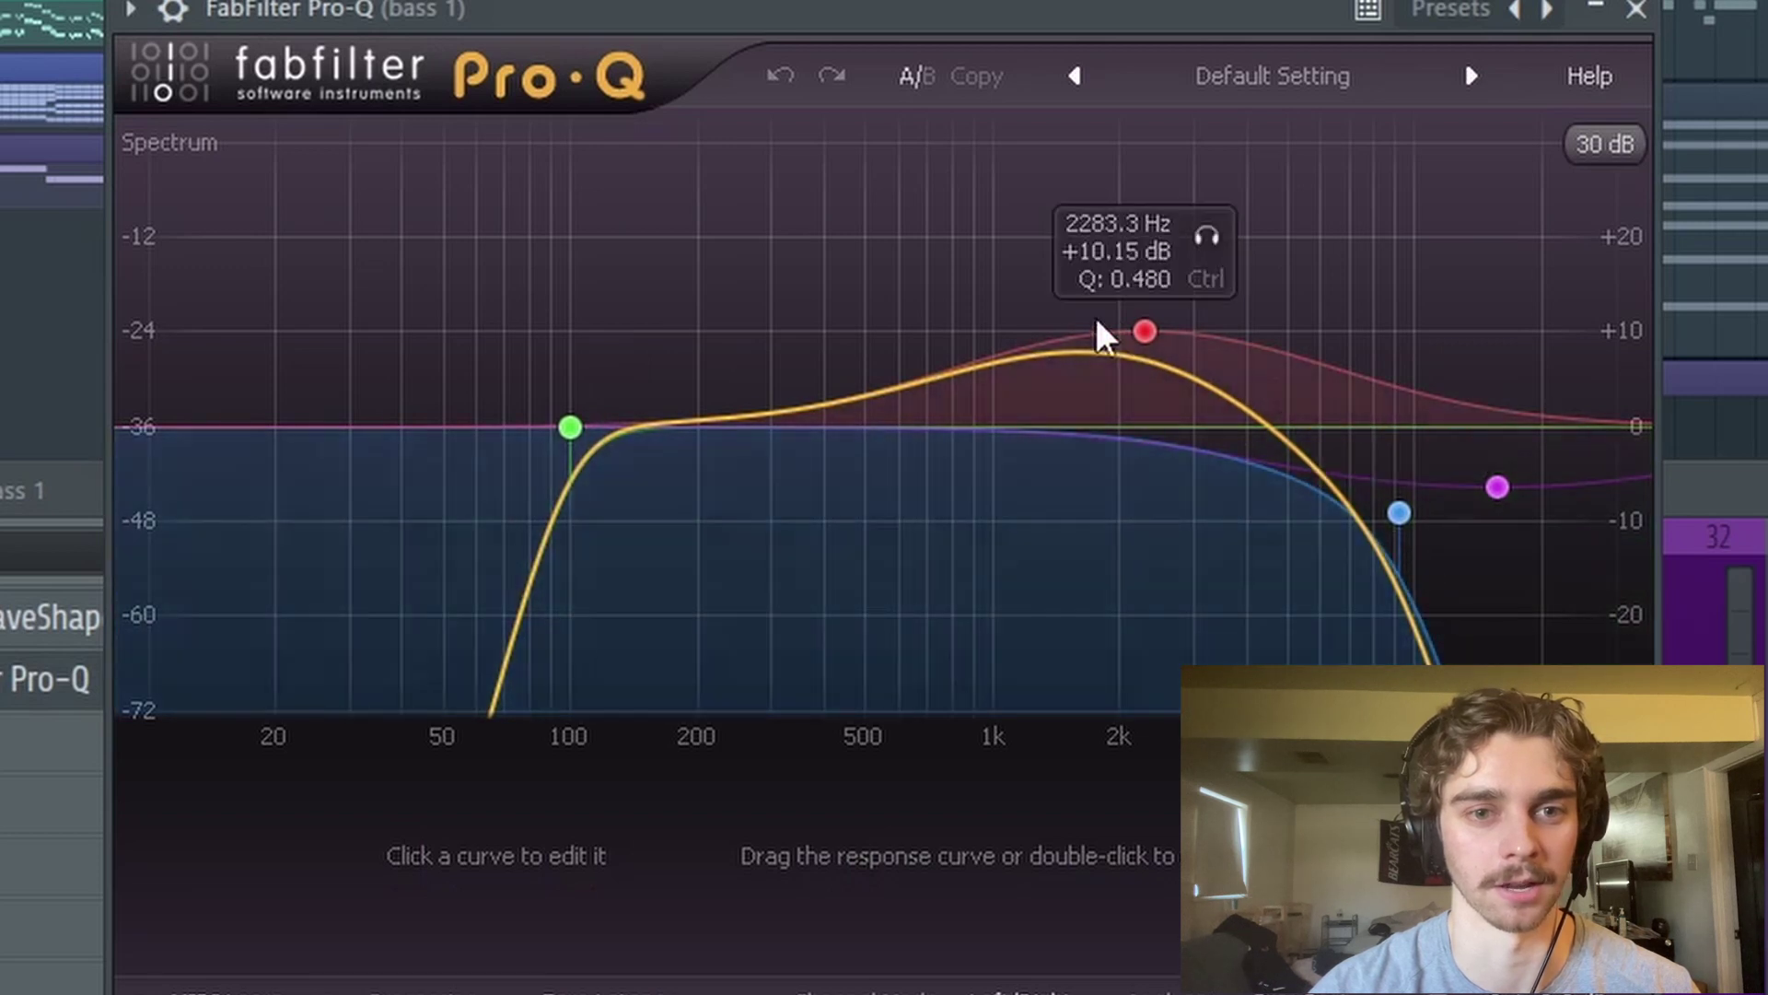
{"action": "left_click", "coordinate": [1636, 9]}
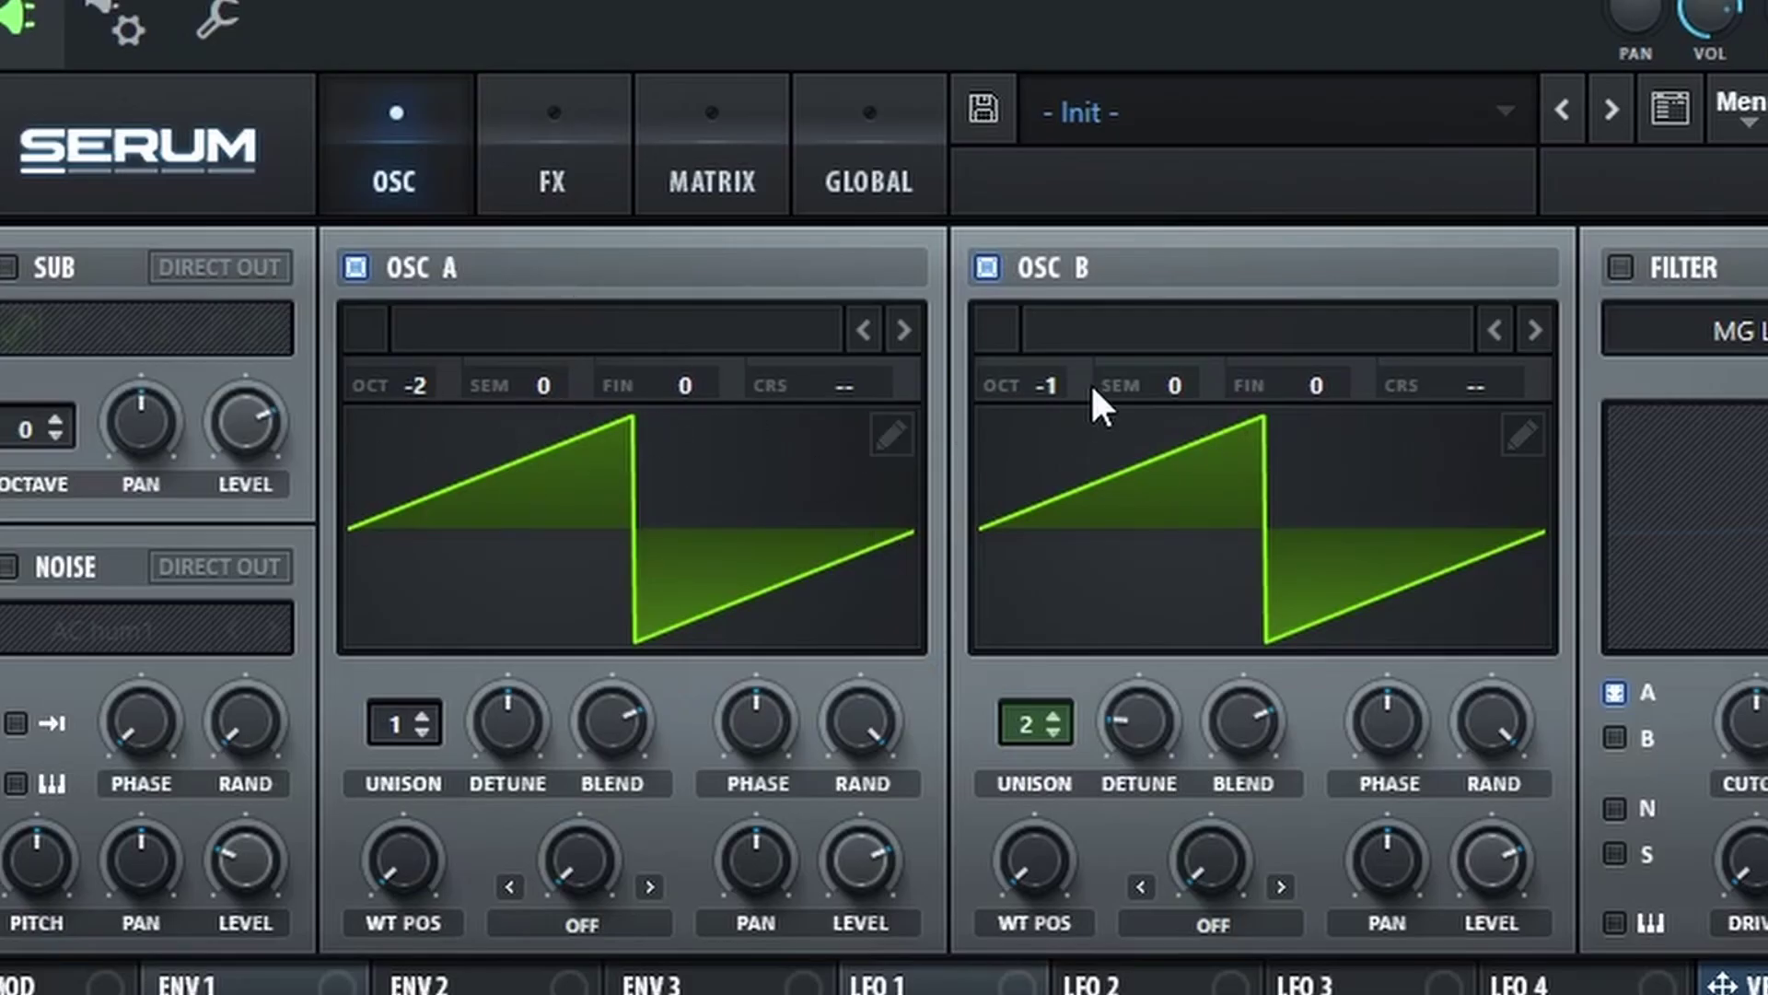
Step: Review oscillator B's unison and detune settings and follow the Leads, chords and bass clips during playback
{"action": "left_click_drag", "start_coordinate": [1050, 724], "coordinate": [1142, 745]}
{"action": "left_click_drag", "start_coordinate": [1147, 599], "coordinate": [1133, 715]}
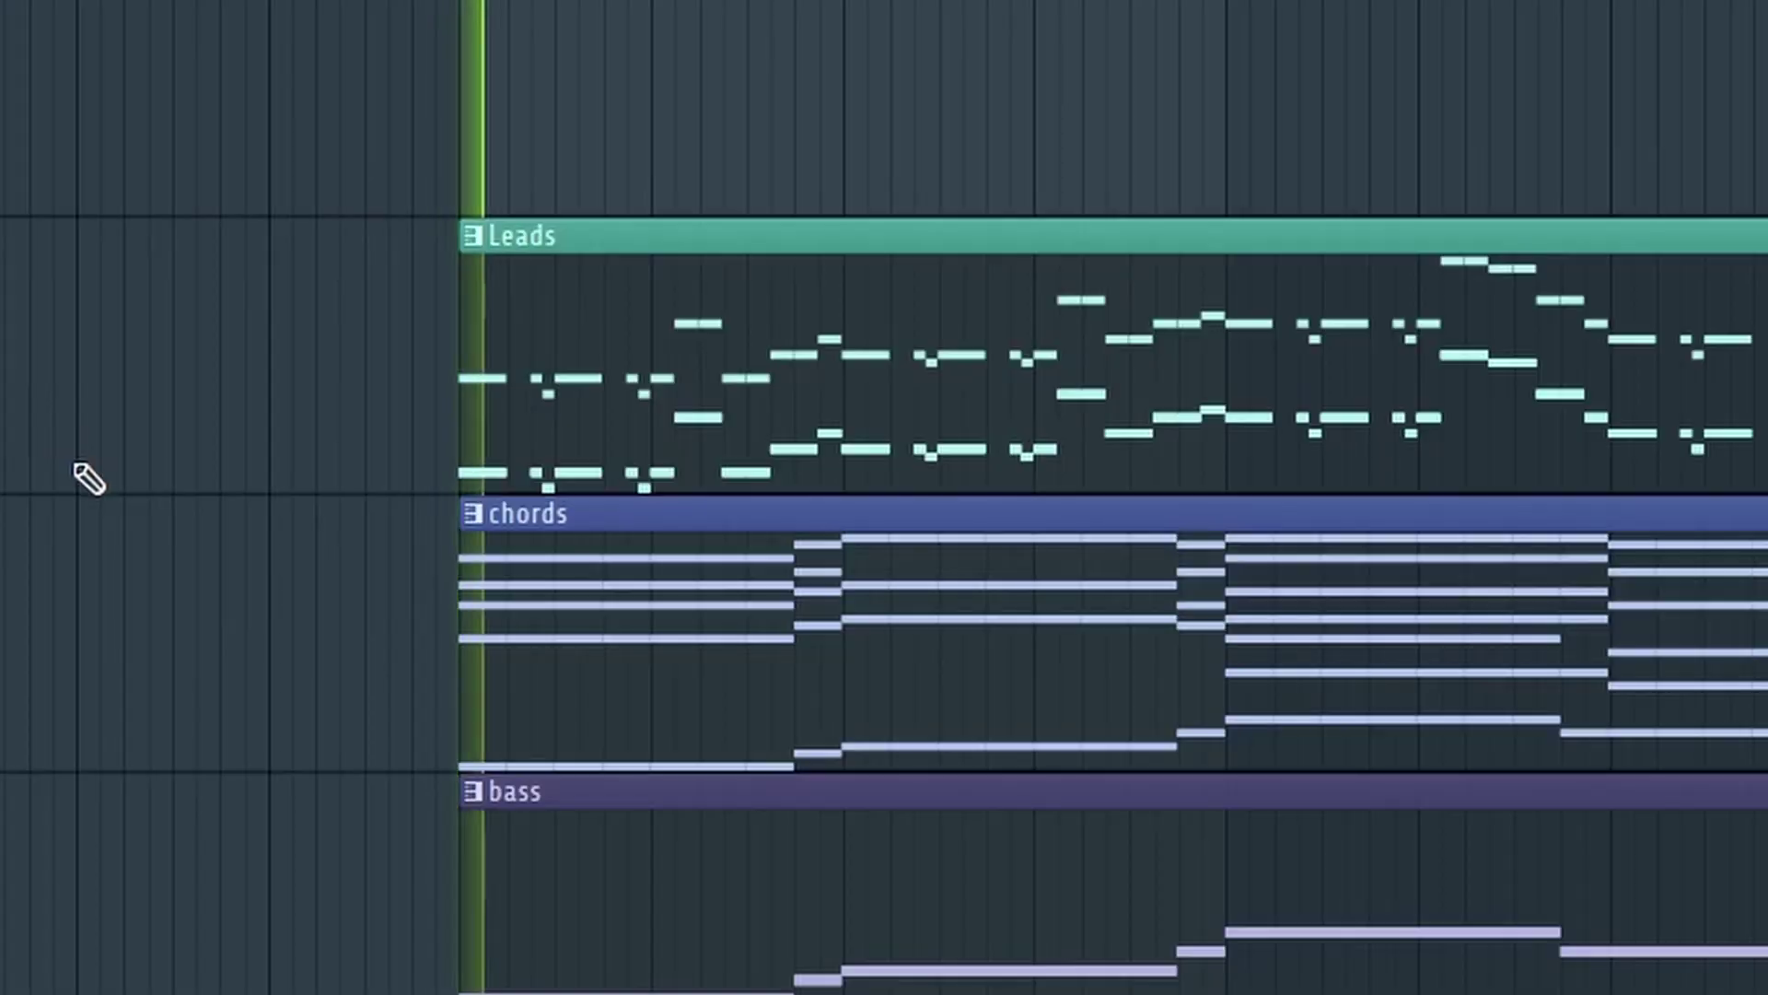
{"action": "scroll", "coordinate": [101, 432], "scroll_direction": "down", "scroll_amount": 2}
{"action": "scroll", "coordinate": [130, 434], "scroll_direction": "up", "scroll_amount": 2}
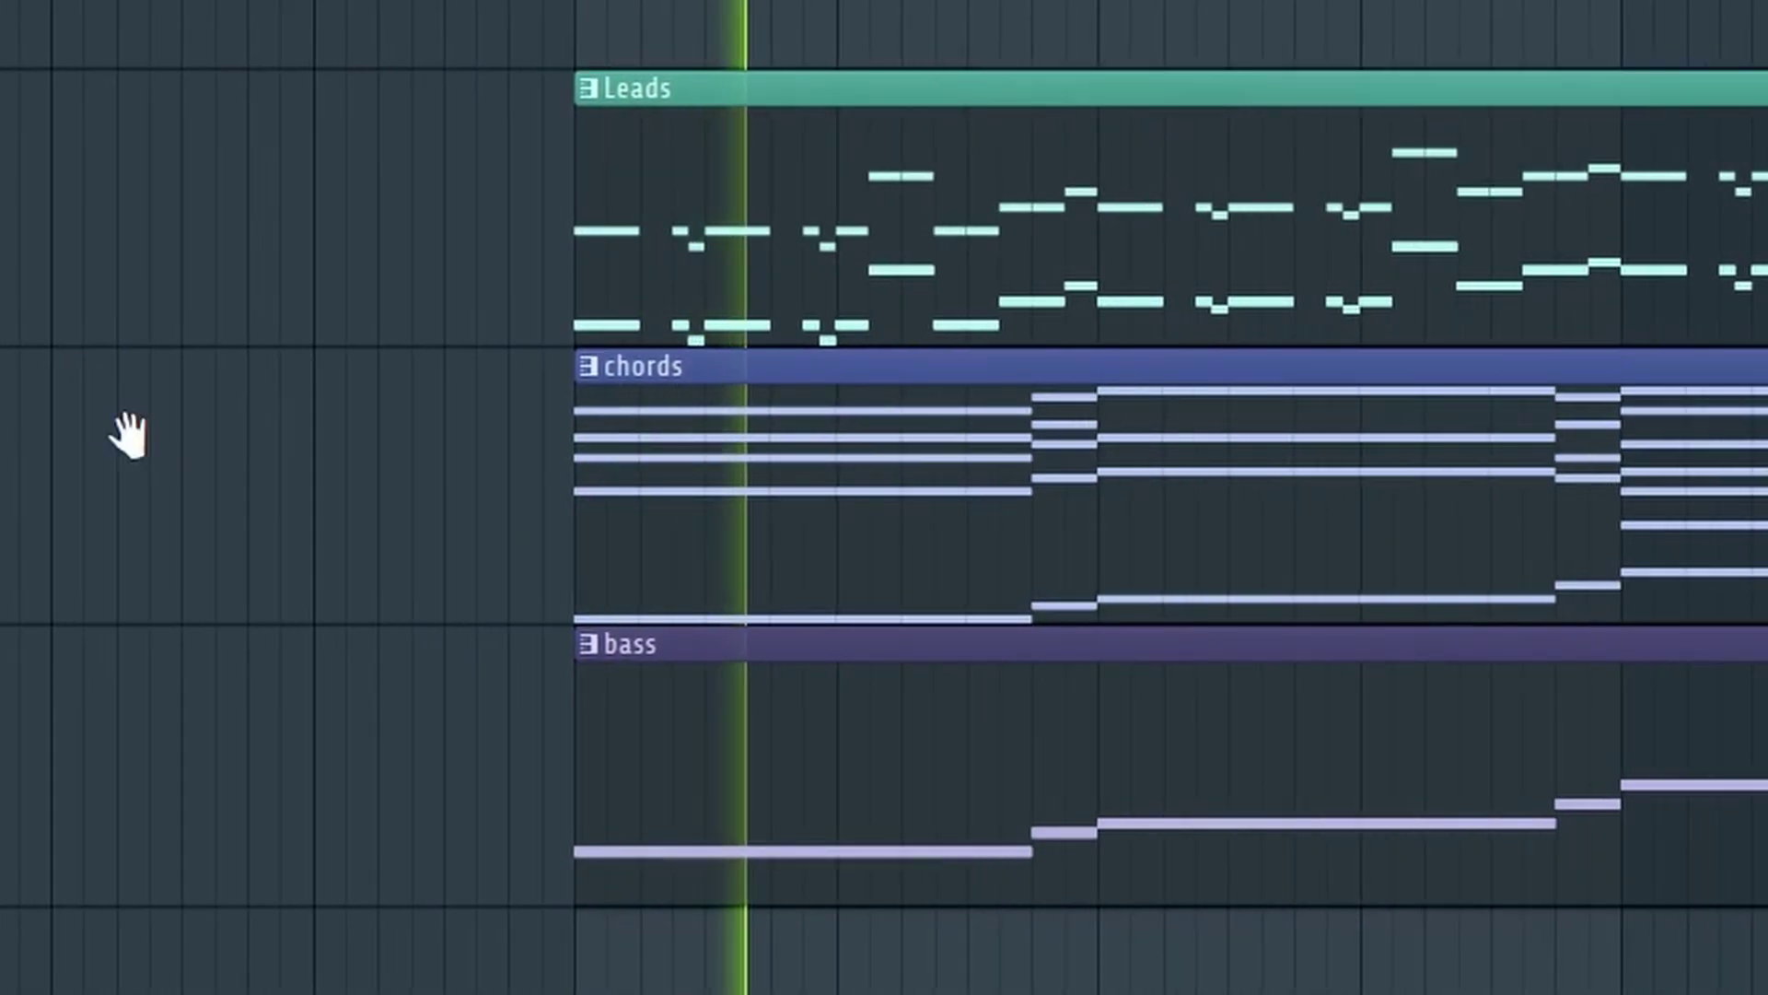
{"action": "scroll", "coordinate": [111, 466], "scroll_direction": "right", "scroll_amount": 3}
{"action": "scroll", "coordinate": [884, 497], "scroll_direction": "right", "scroll_amount": 5}
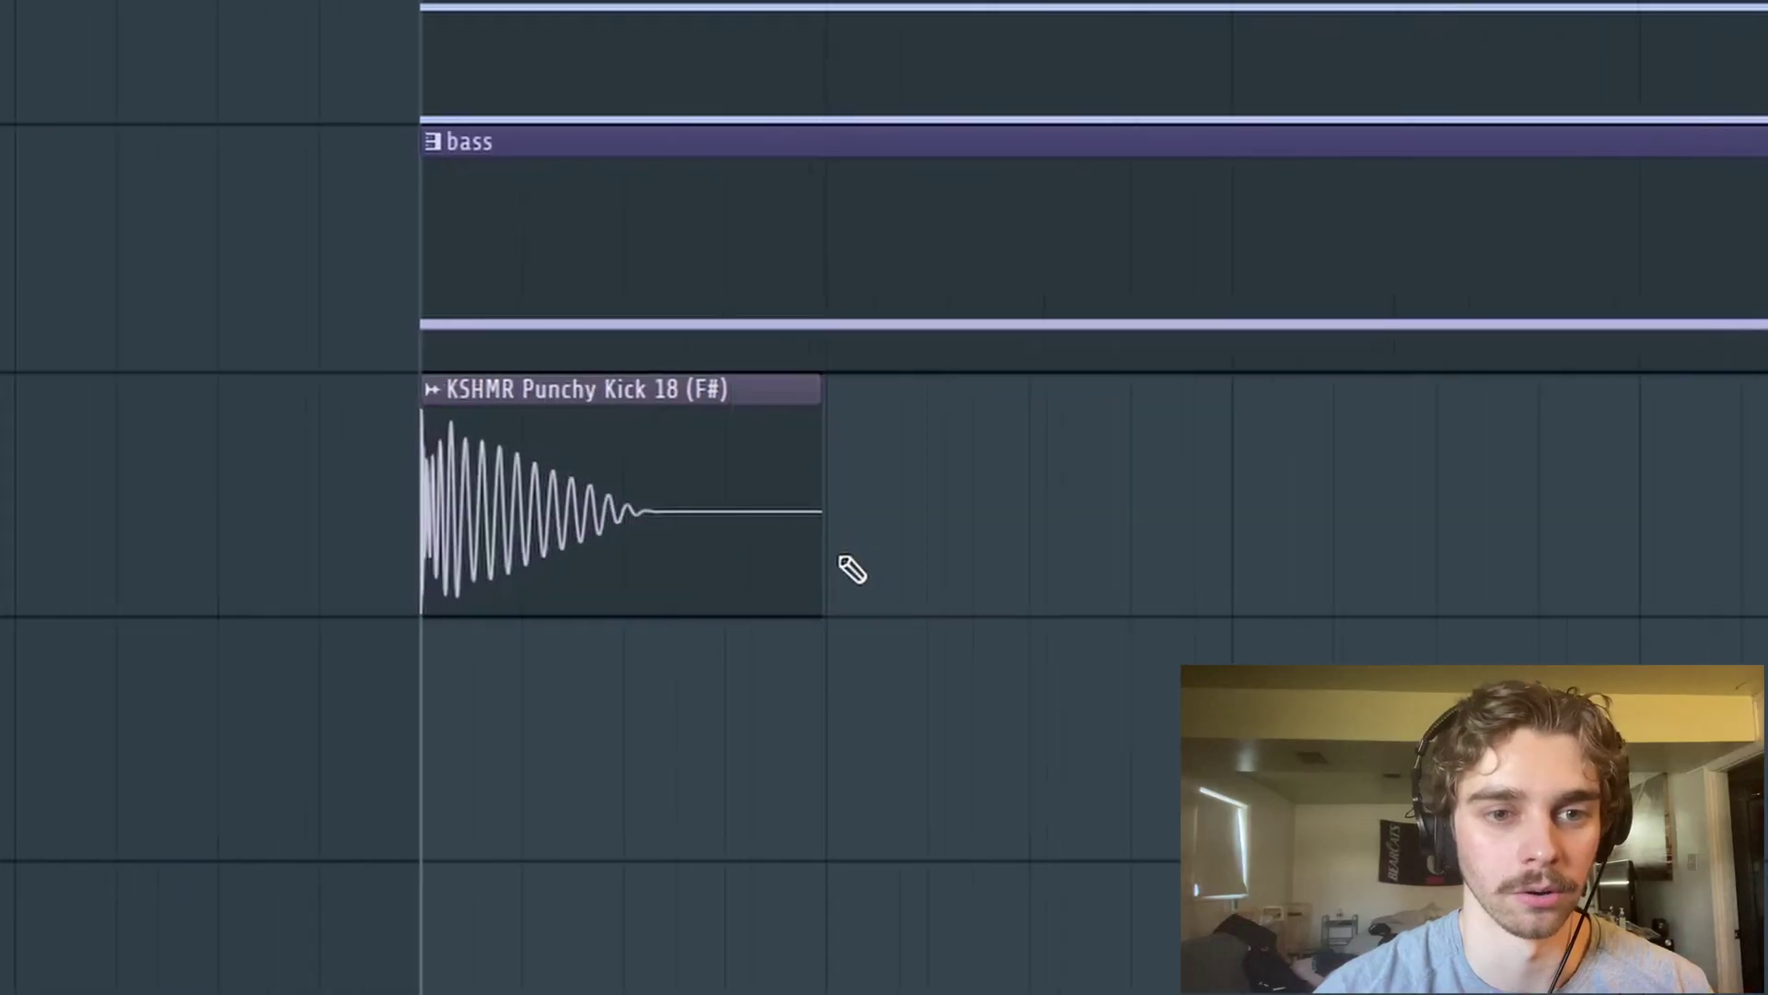
Step: Inspect the KSHMR Punchy Kick 18 (F#) sample and compare the KICK insert with FabFilter Pro-Q bypassed and enabled
{"action": "double_click", "coordinate": [285, 517]}
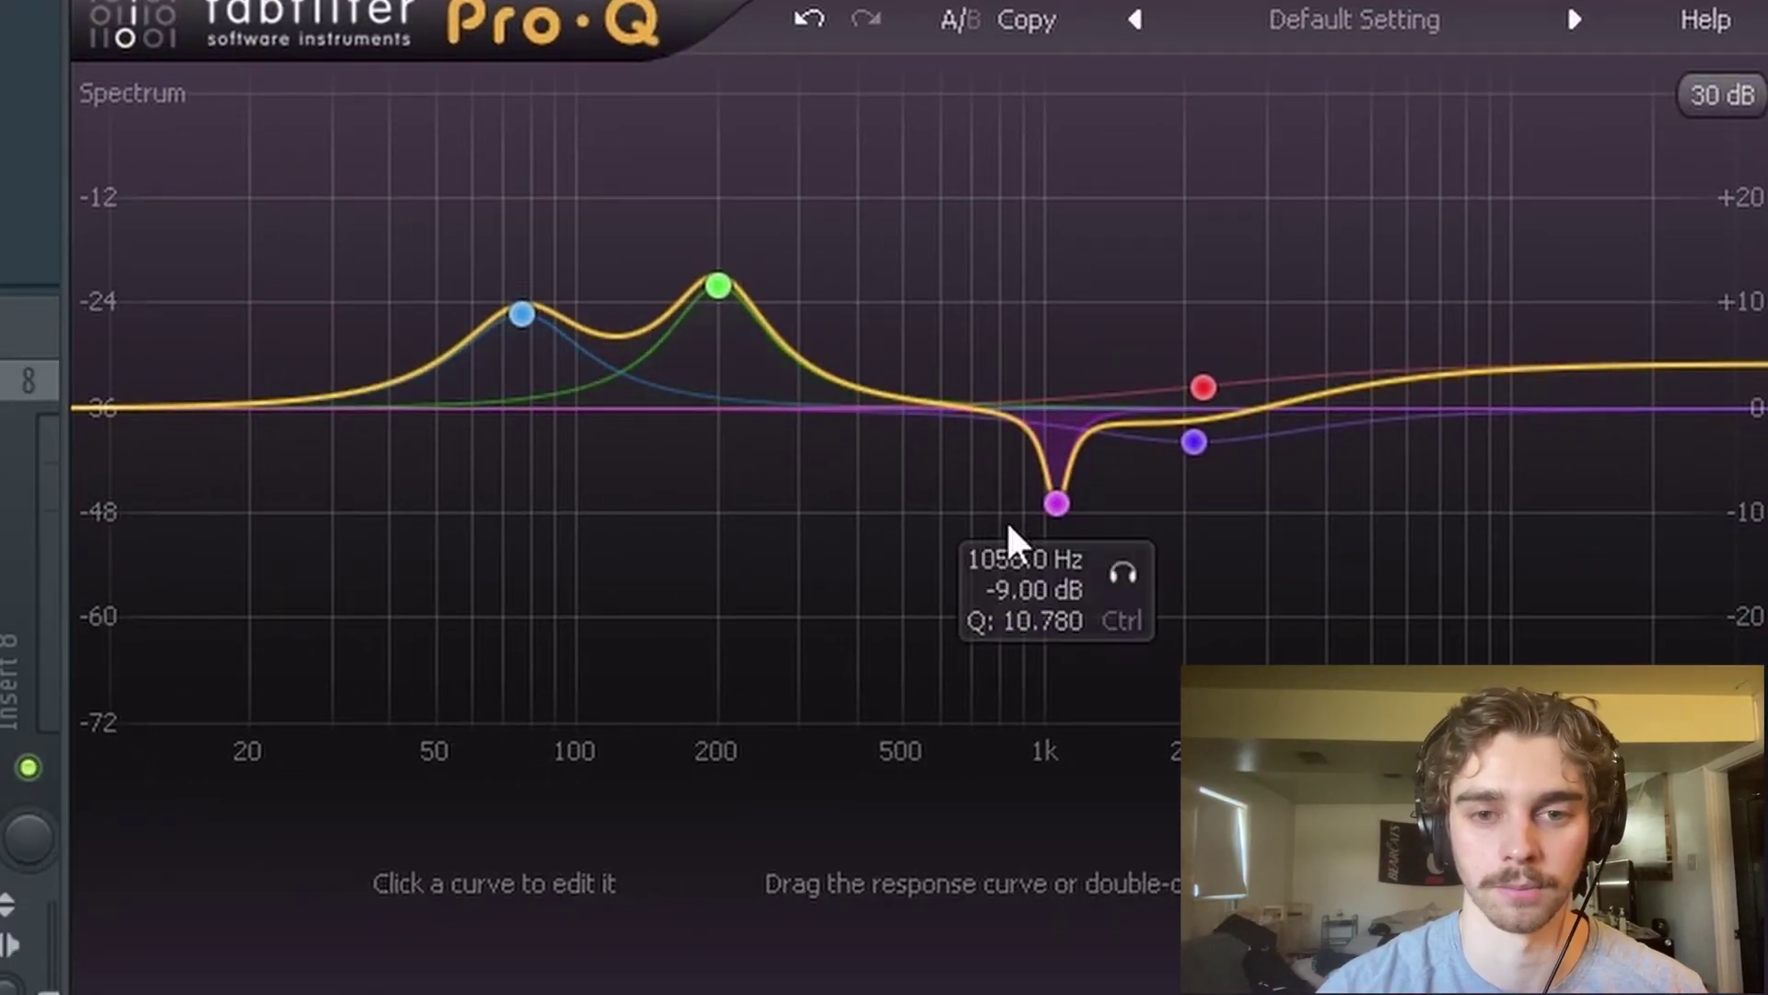
{"action": "left_click_drag", "start_coordinate": [1082, 460], "coordinate": [1608, 370]}
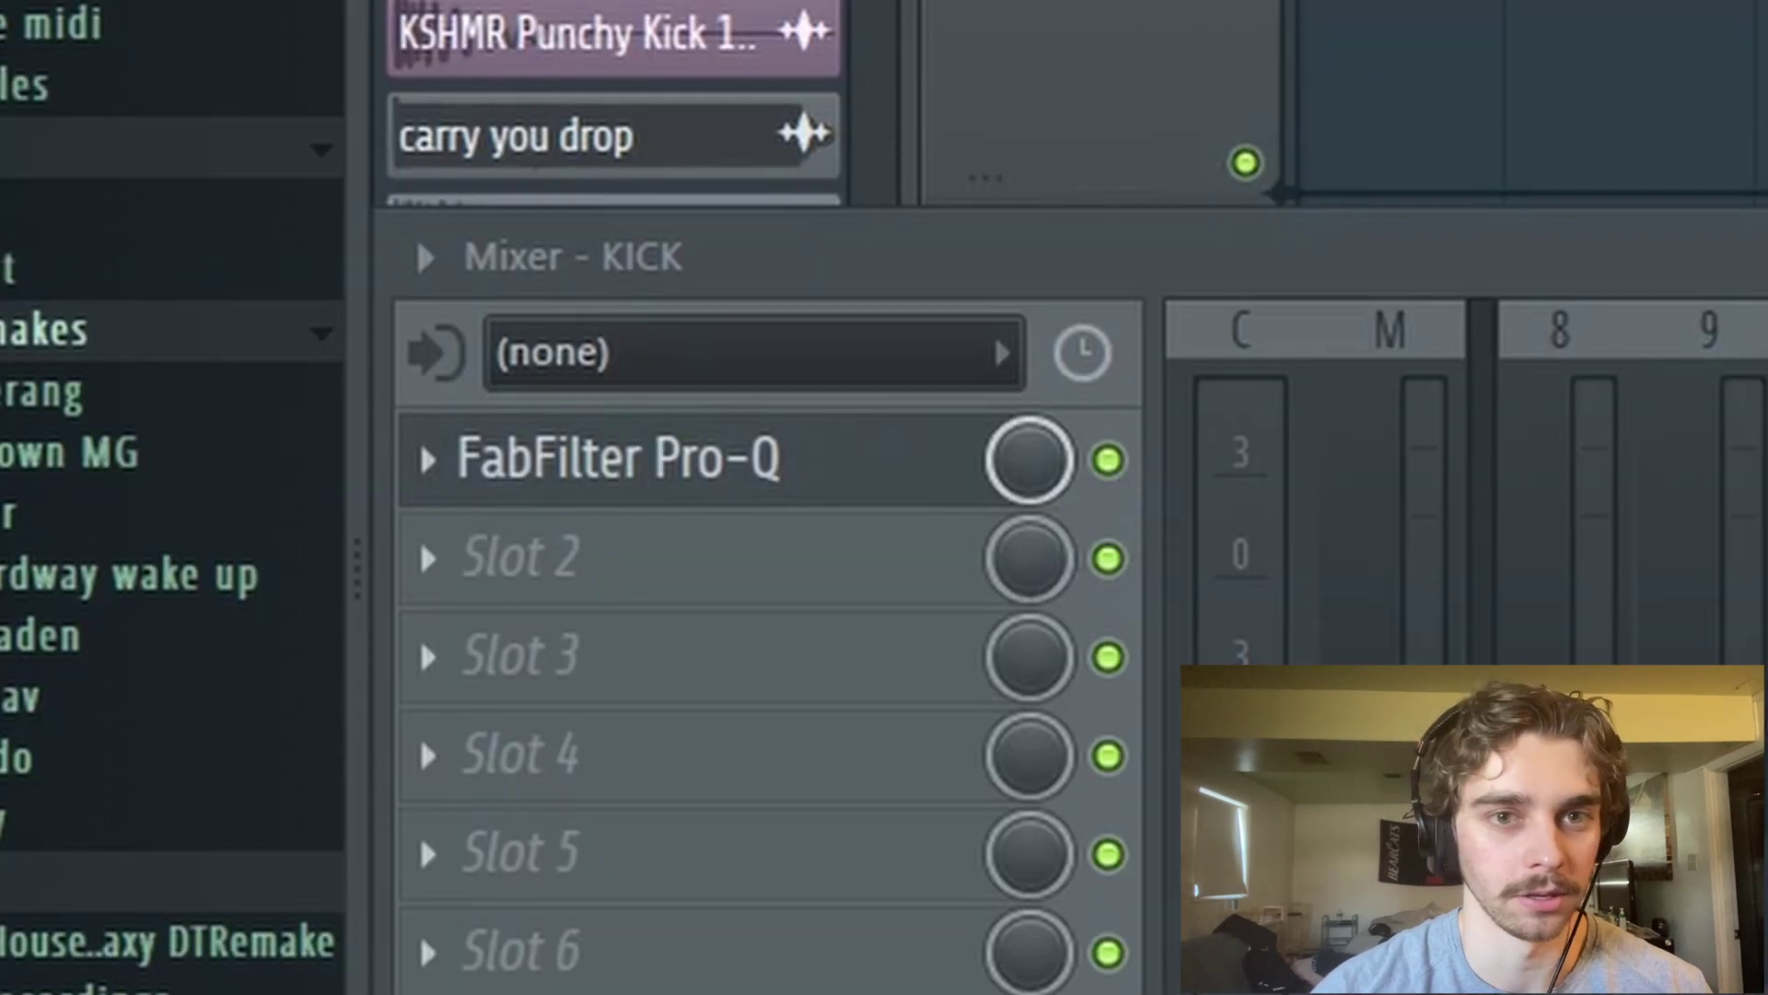
{"action": "left_click", "coordinate": [1109, 460]}
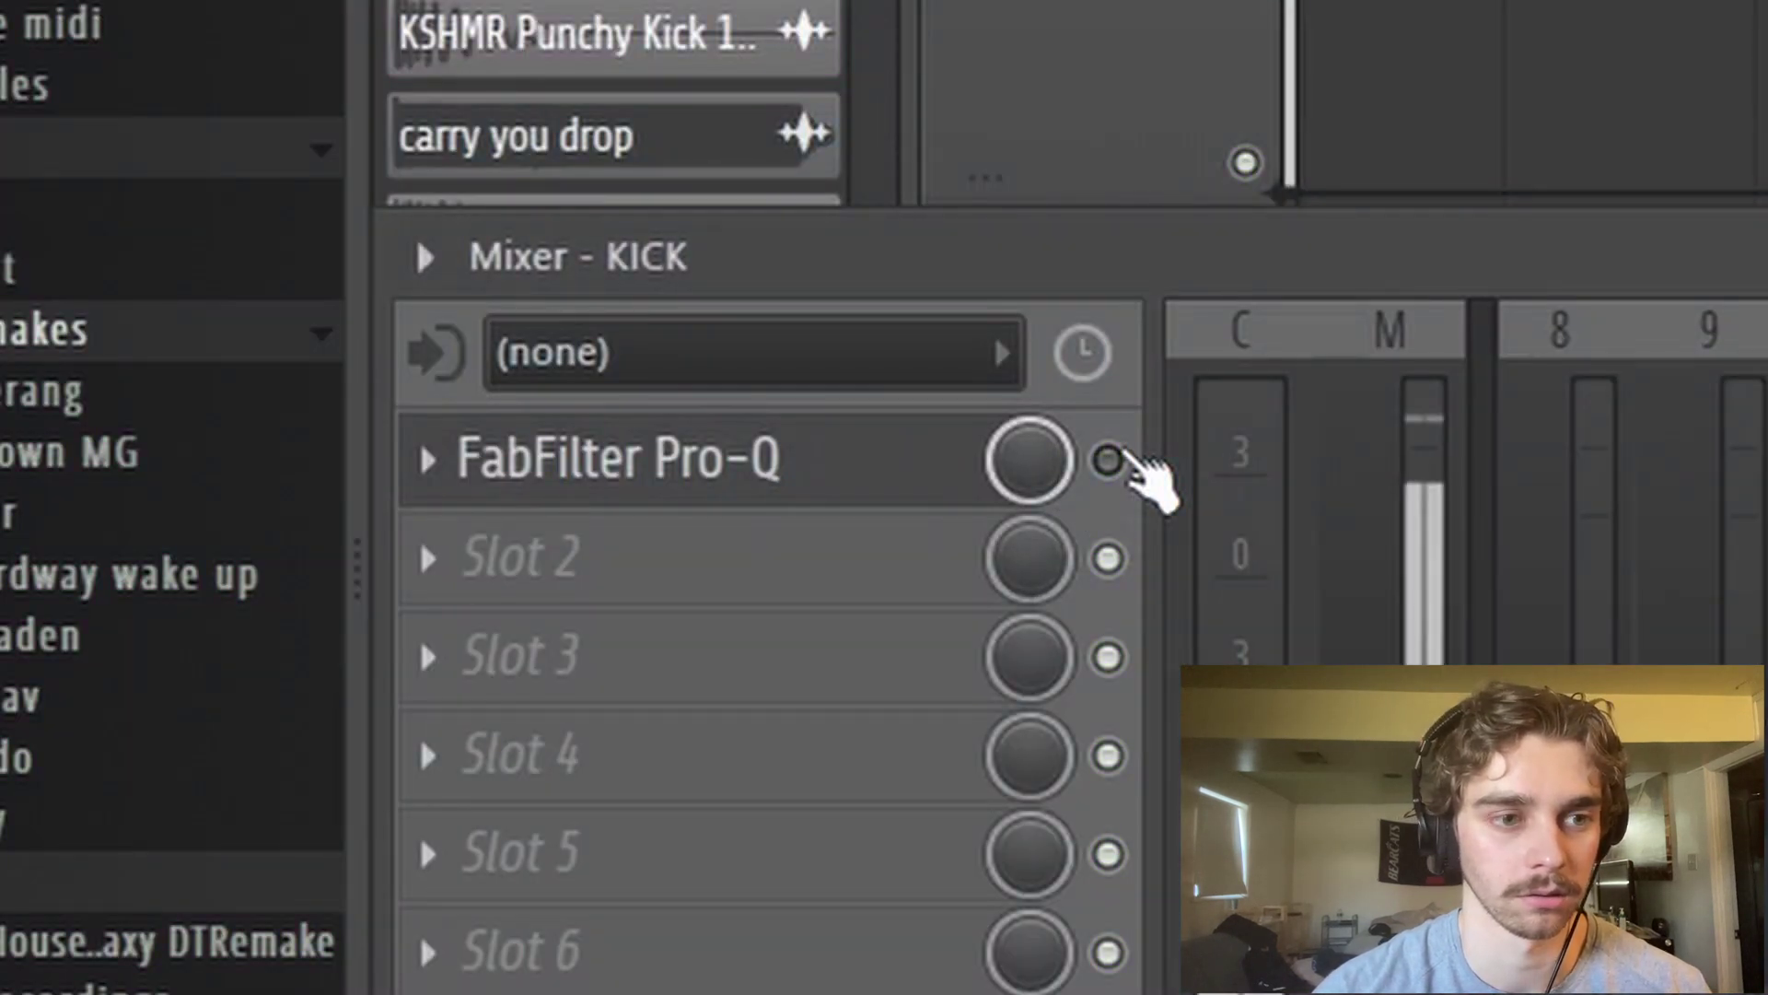
{"action": "left_click", "coordinate": [1112, 459]}
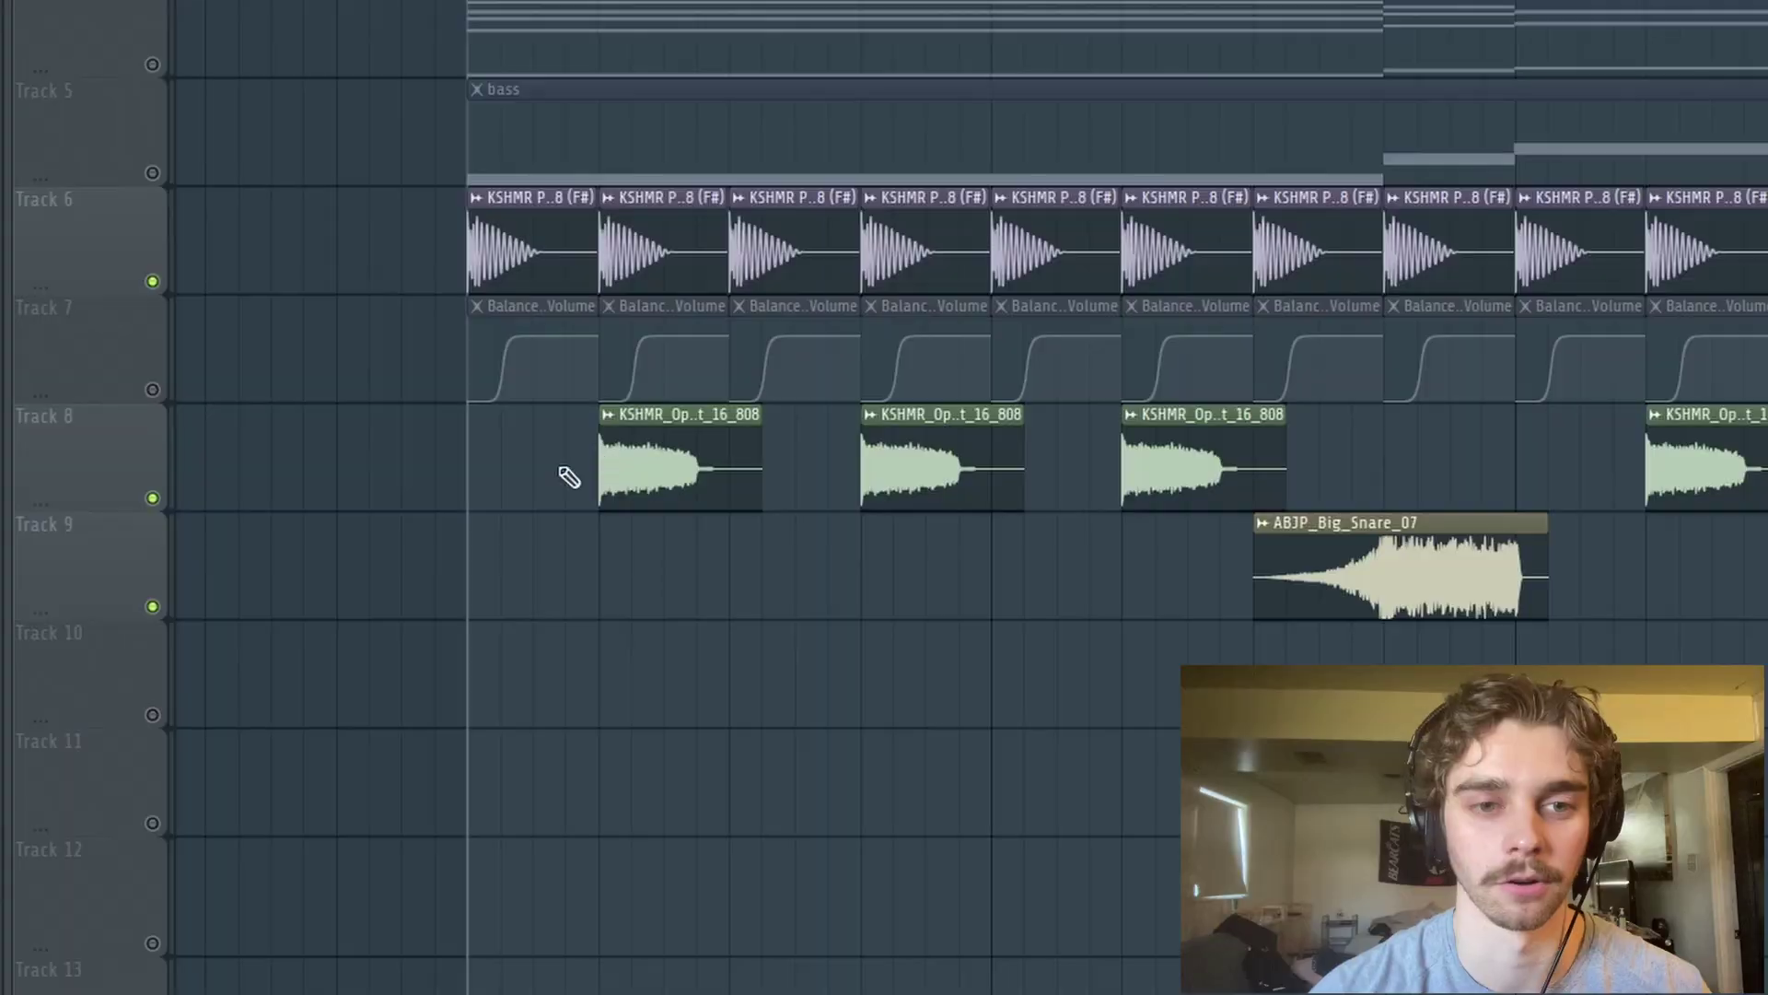
Step: Open the KSHMR_Open_Hat_16_808 and ABJP_Big_Snare_07 clips to inspect their sample settings
{"action": "scroll", "coordinate": [568, 476], "scroll_direction": "down", "scroll_amount": 1}
{"action": "double_click", "coordinate": [505, 395]}
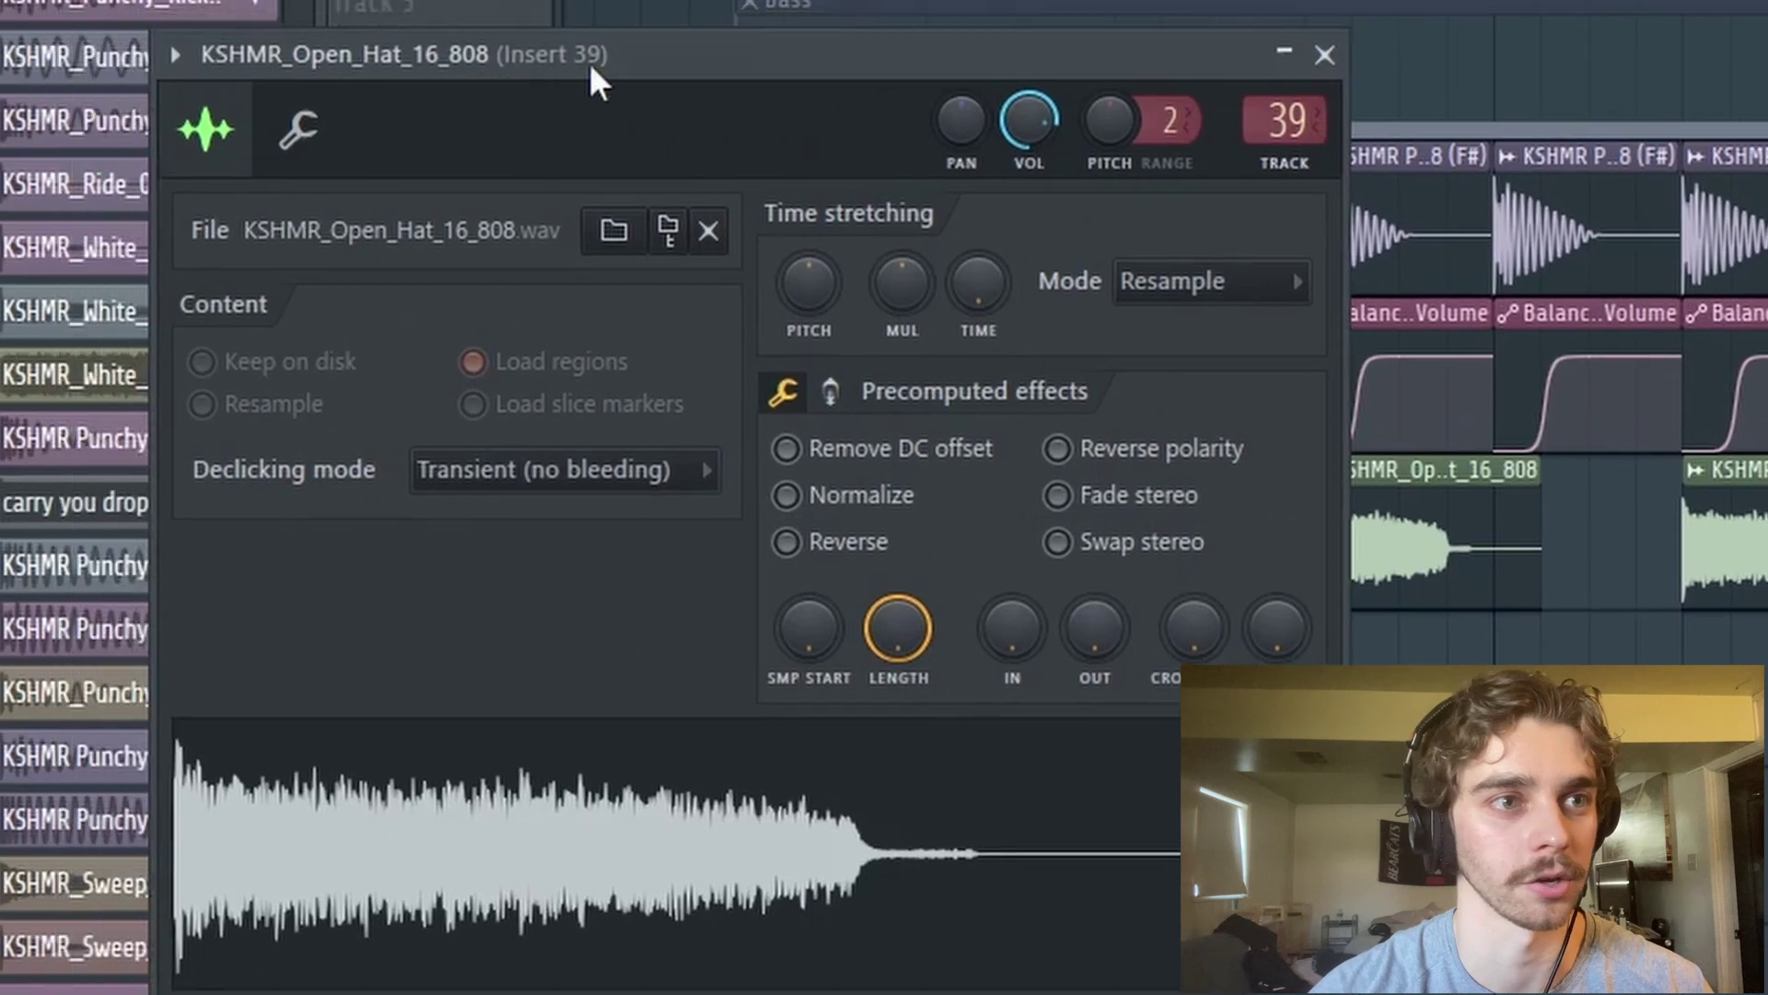
{"action": "left_click_drag", "start_coordinate": [591, 65], "coordinate": [614, 75]}
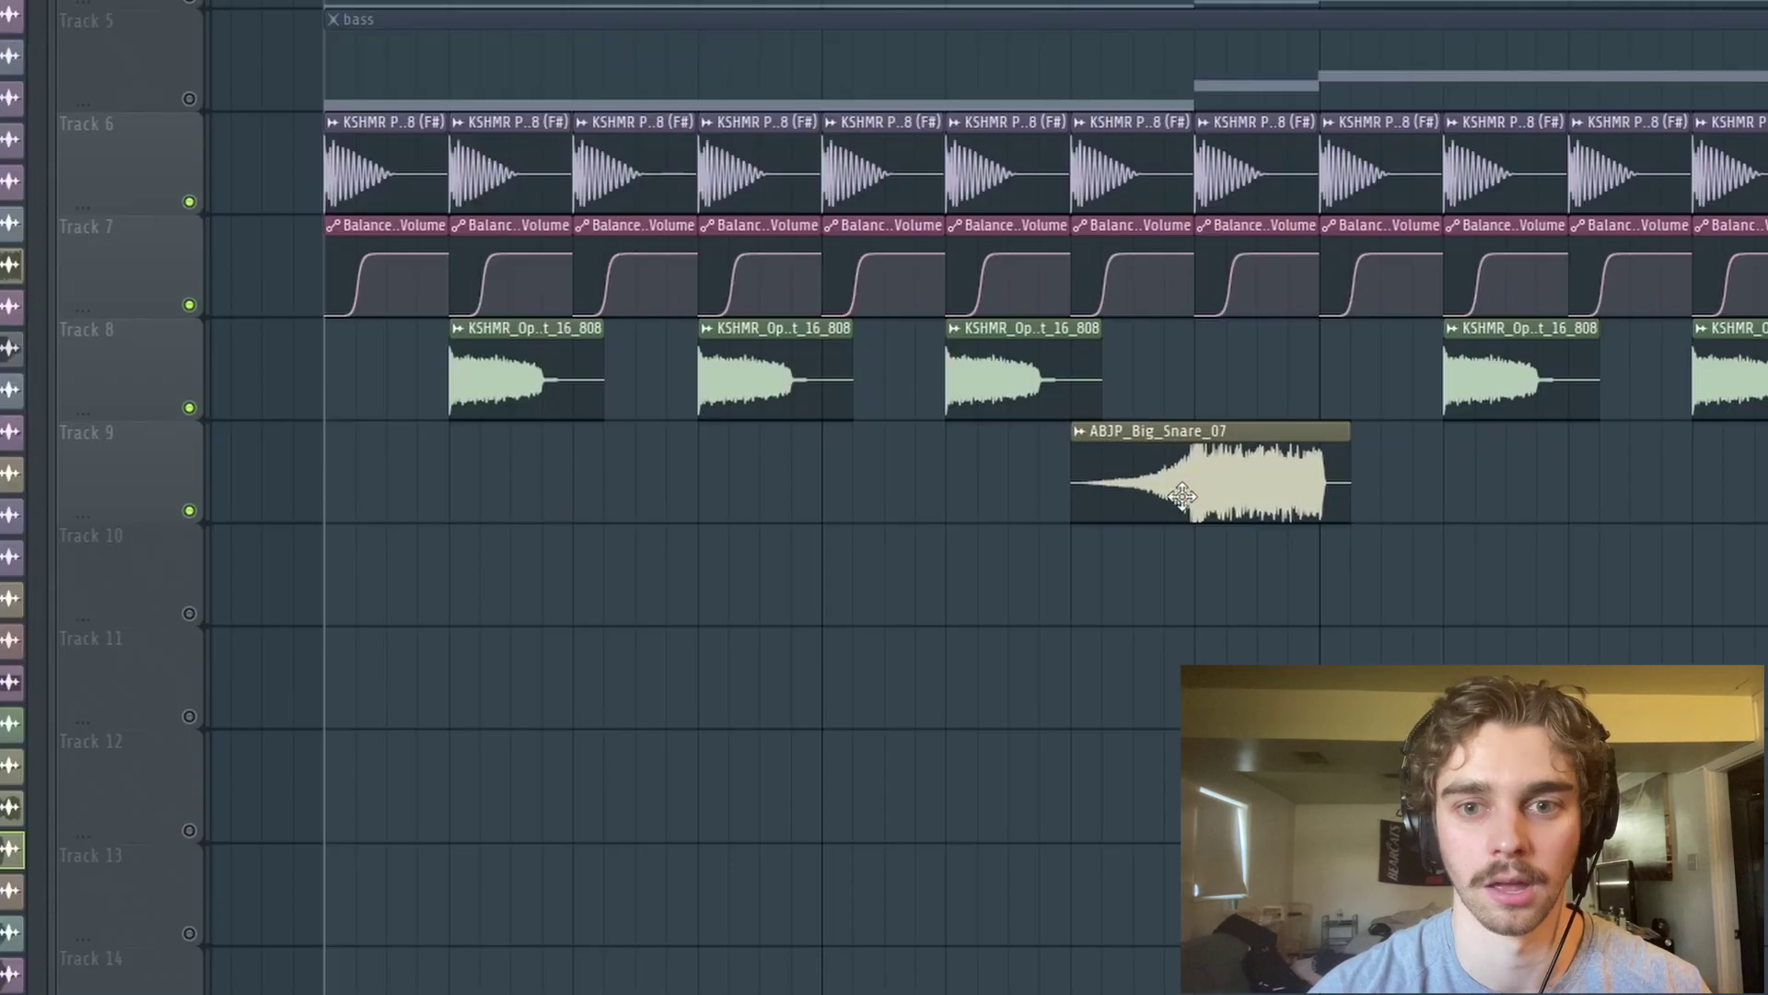
{"action": "double_click", "coordinate": [1183, 496]}
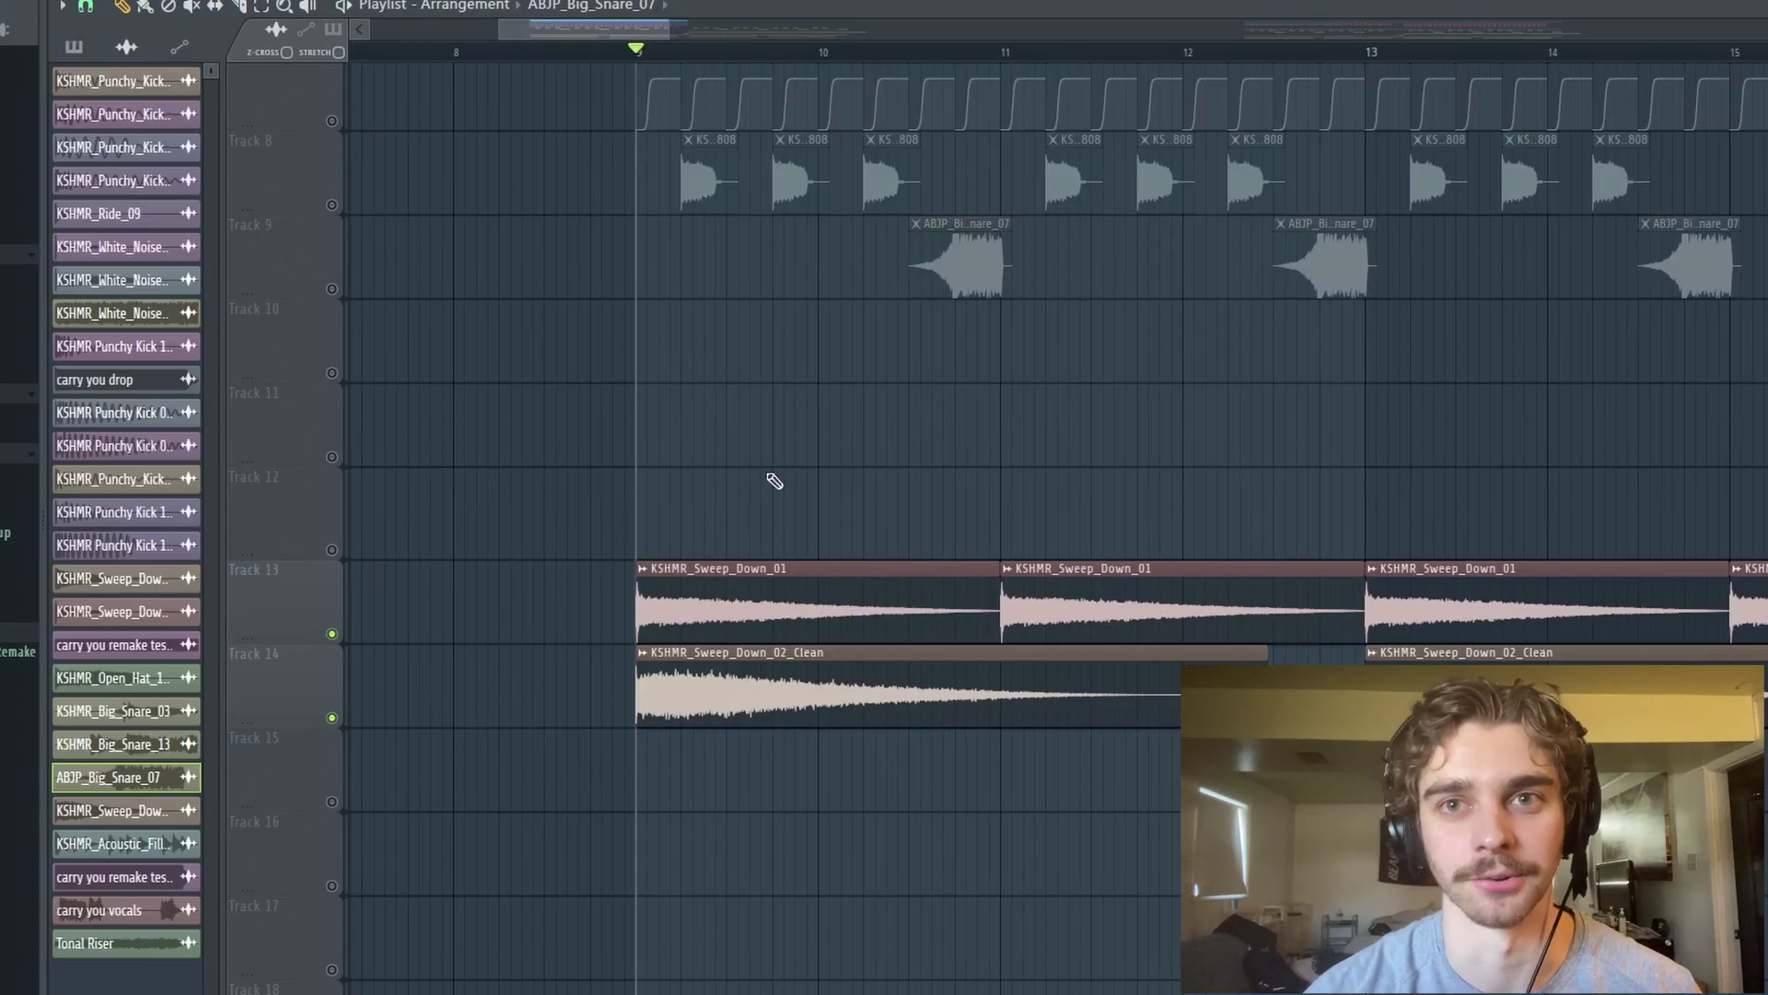
Step: Solo Track 13 and inspect the sample settings of its KSHMR_Sweep_Down_01 clip
{"action": "right_click", "coordinate": [334, 634]}
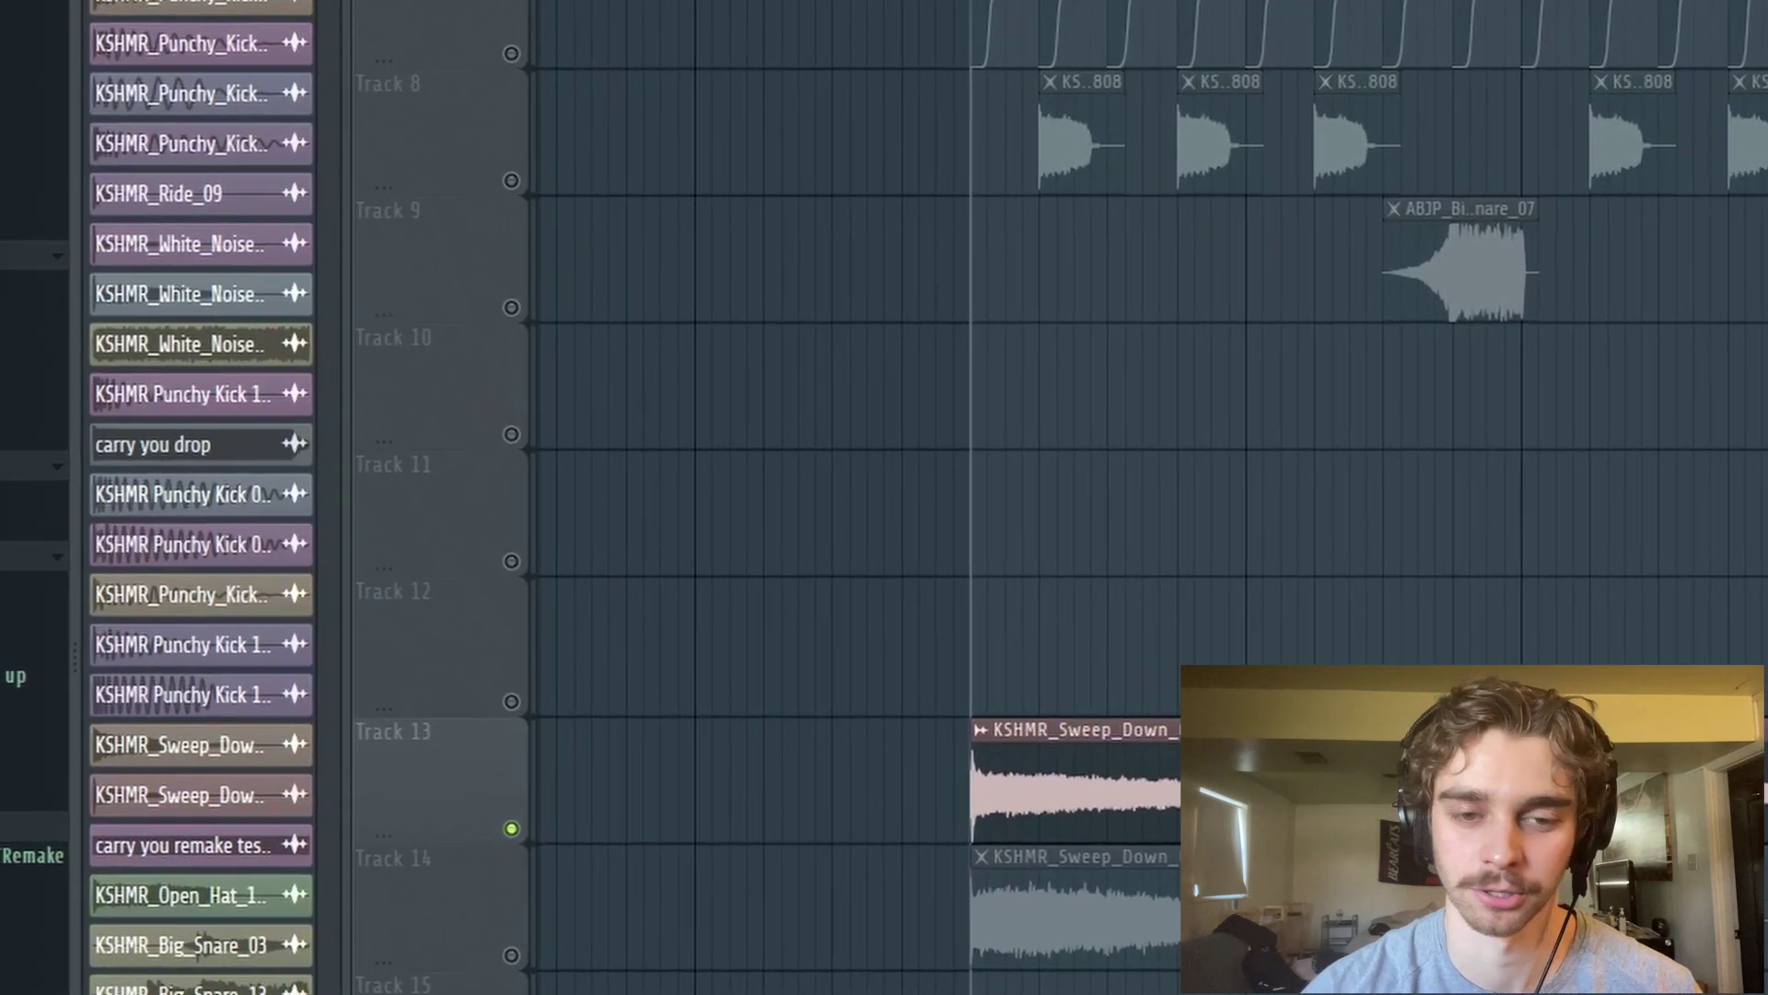
{"action": "double_click", "coordinate": [810, 610]}
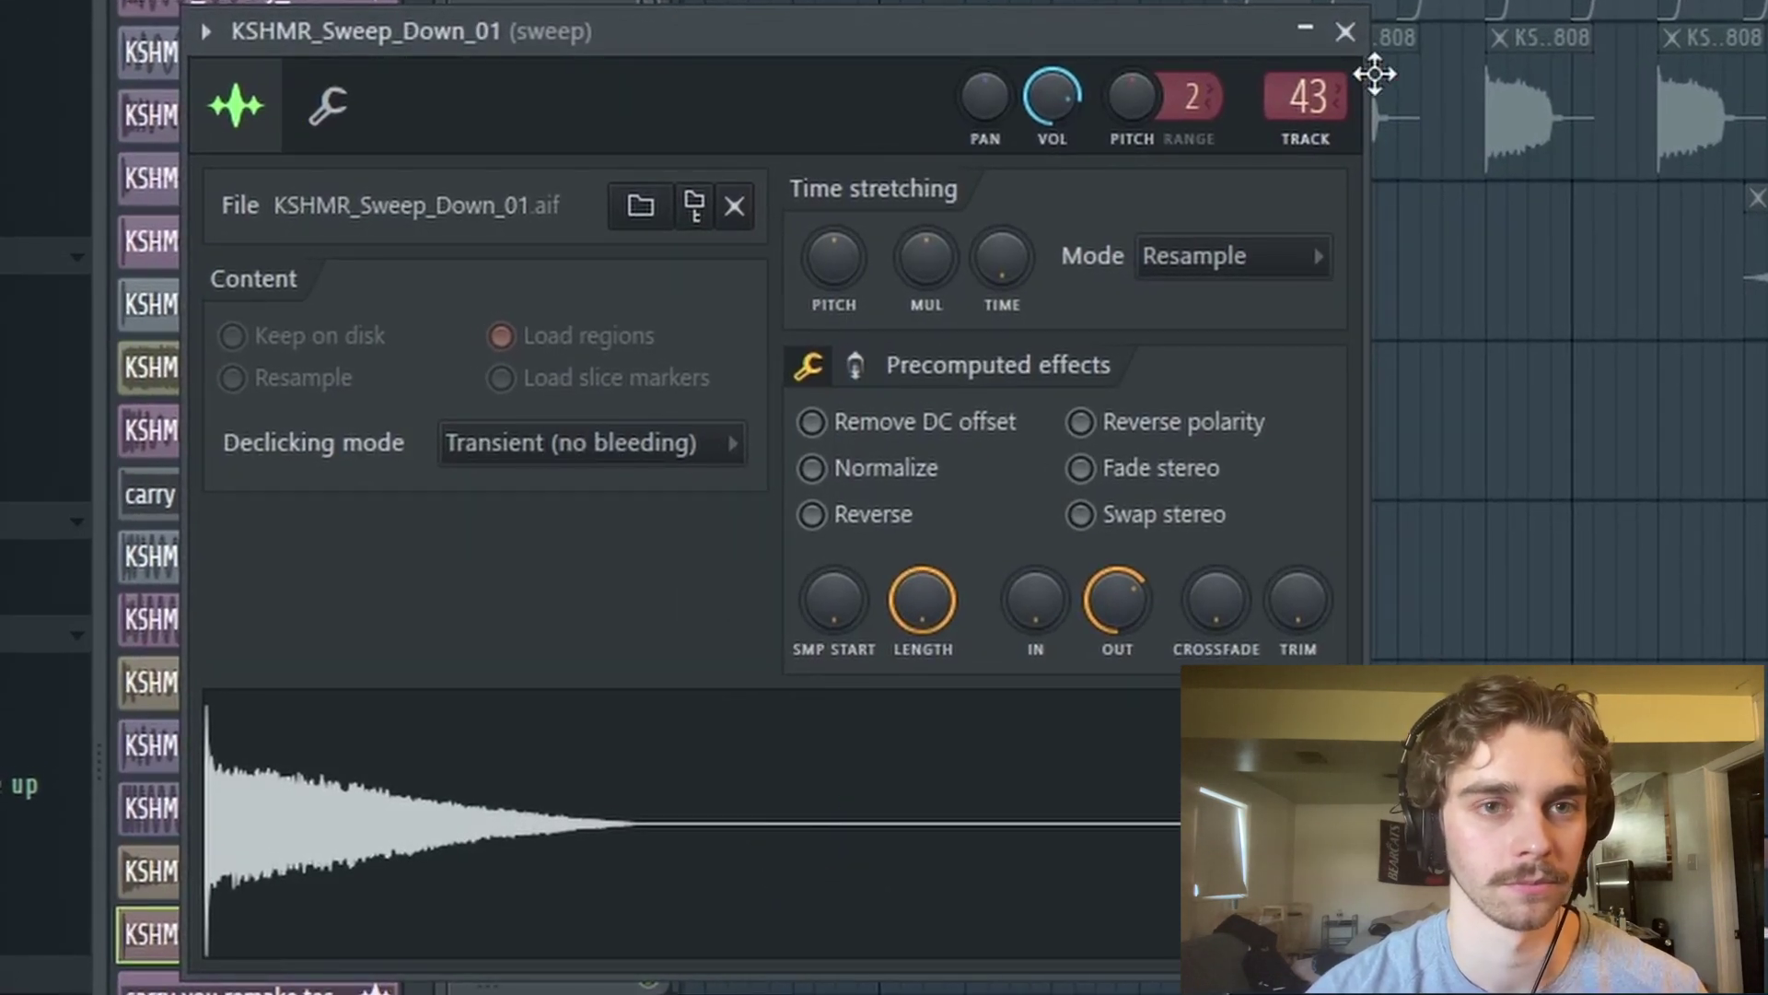
{"action": "left_click", "coordinate": [1359, 42]}
{"action": "scroll", "coordinate": [1225, 442], "scroll_direction": "down", "scroll_amount": 2}
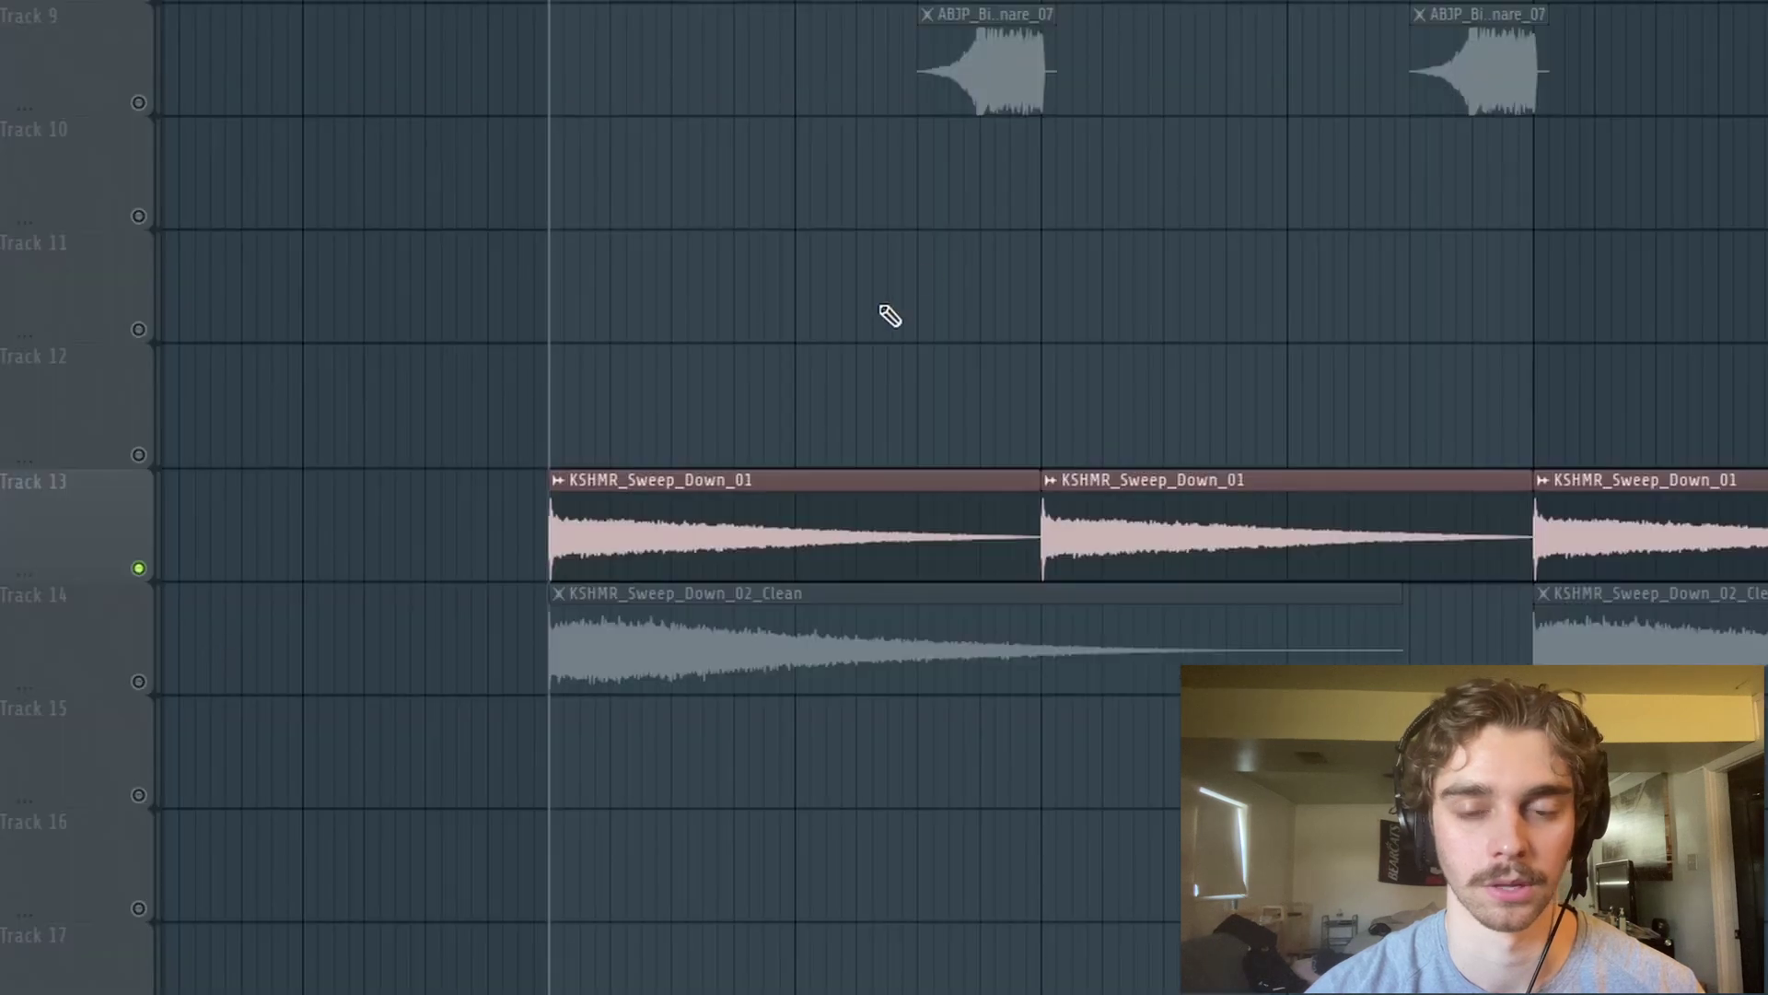
Step: Check the placement of the KSHMR_Sweep_Down_01 clips along Track 13 by selecting them and clearing the selection
{"action": "scroll", "coordinate": [889, 318], "scroll_direction": "down", "scroll_amount": 3}
{"action": "left_click_drag", "start_coordinate": [566, 516], "coordinate": [1749, 530]}
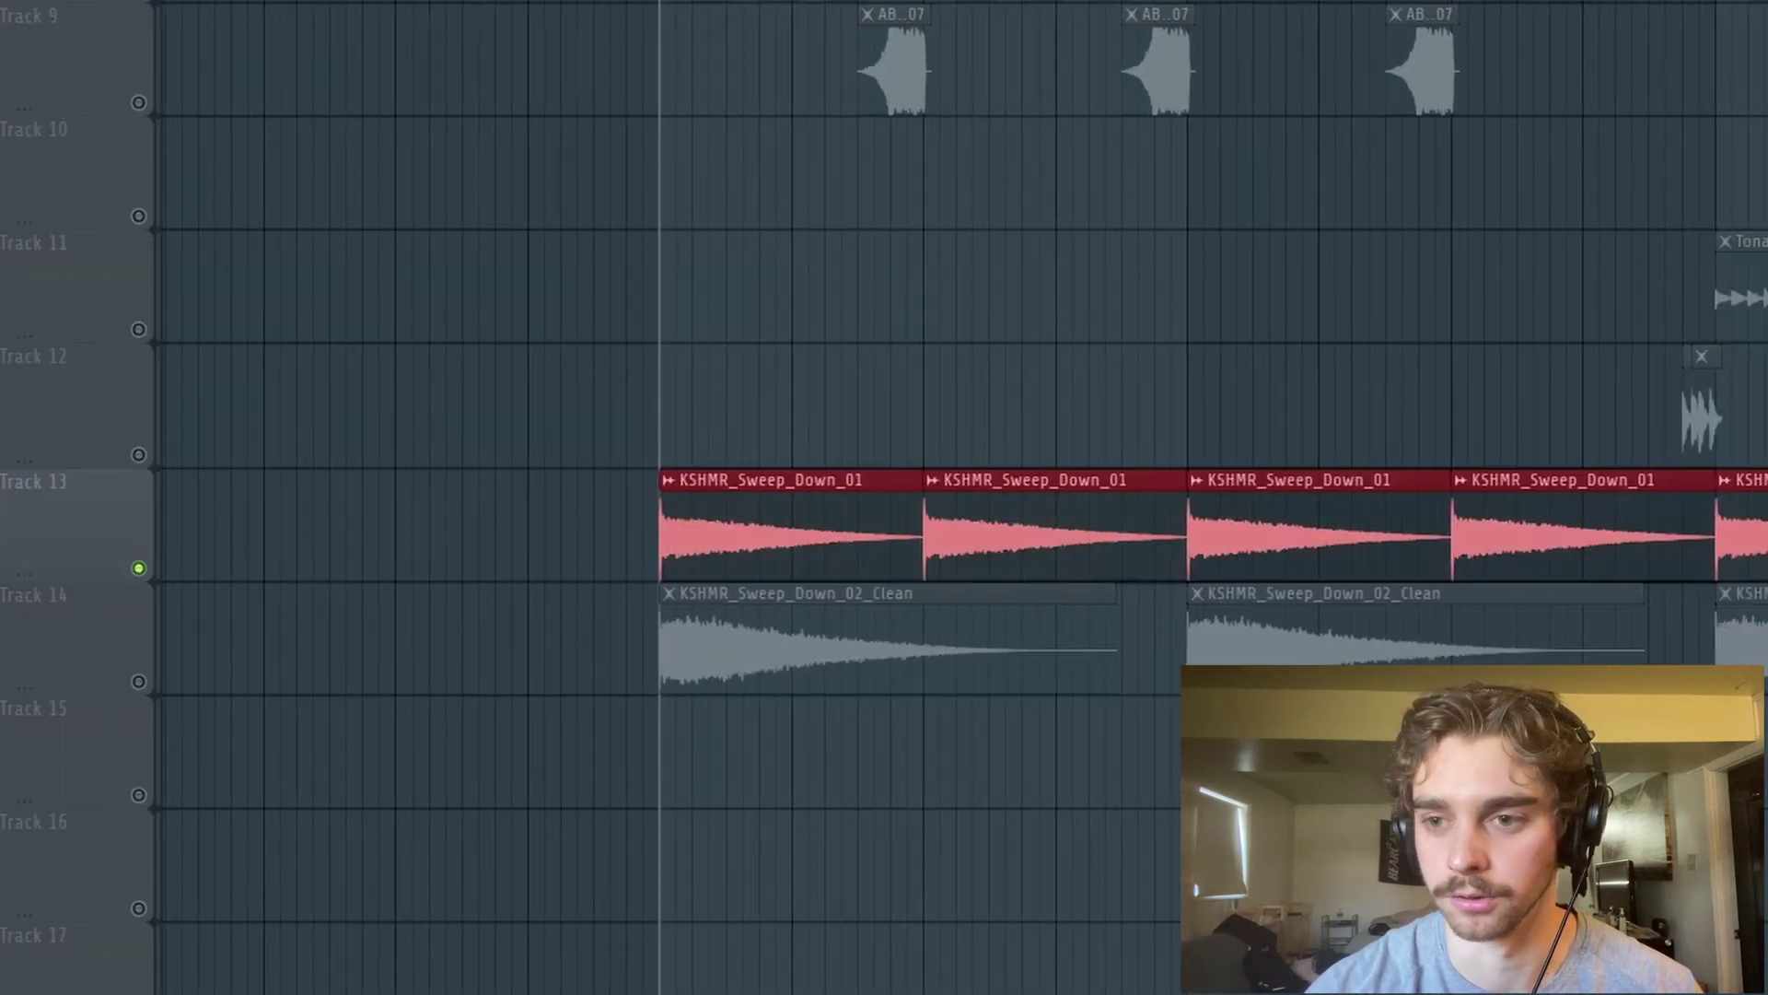
{"action": "key", "text": "ctrl+d"}
{"action": "left_click_drag", "start_coordinate": [1759, 407], "coordinate": [1573, 394]}
{"action": "scroll", "coordinate": [163, 611], "scroll_direction": "left", "scroll_amount": 3}
{"action": "scroll", "coordinate": [825, 611], "scroll_direction": "up", "scroll_amount": 2}
Step: Inspect the KSHMR_Sweep_Down_02_Clean sample's settings on Track 14 and play the arrangement with all tracks enabled
{"action": "left_click", "coordinate": [825, 608]}
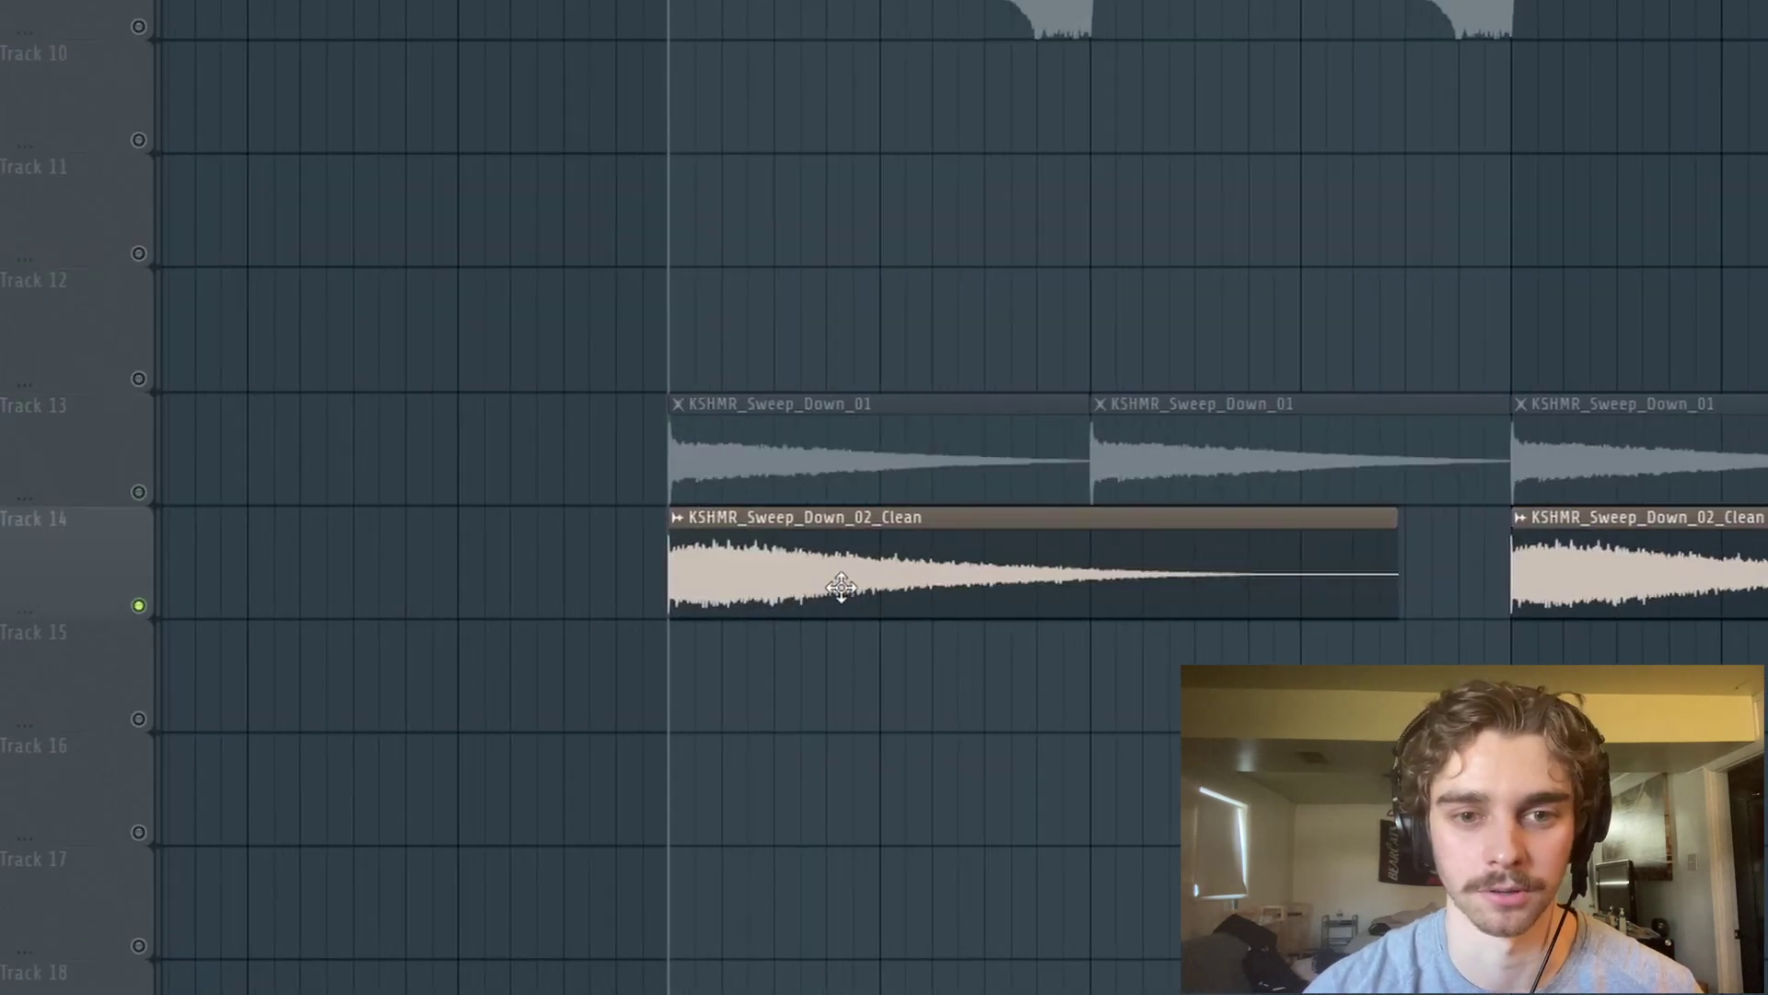
{"action": "double_click", "coordinate": [833, 589]}
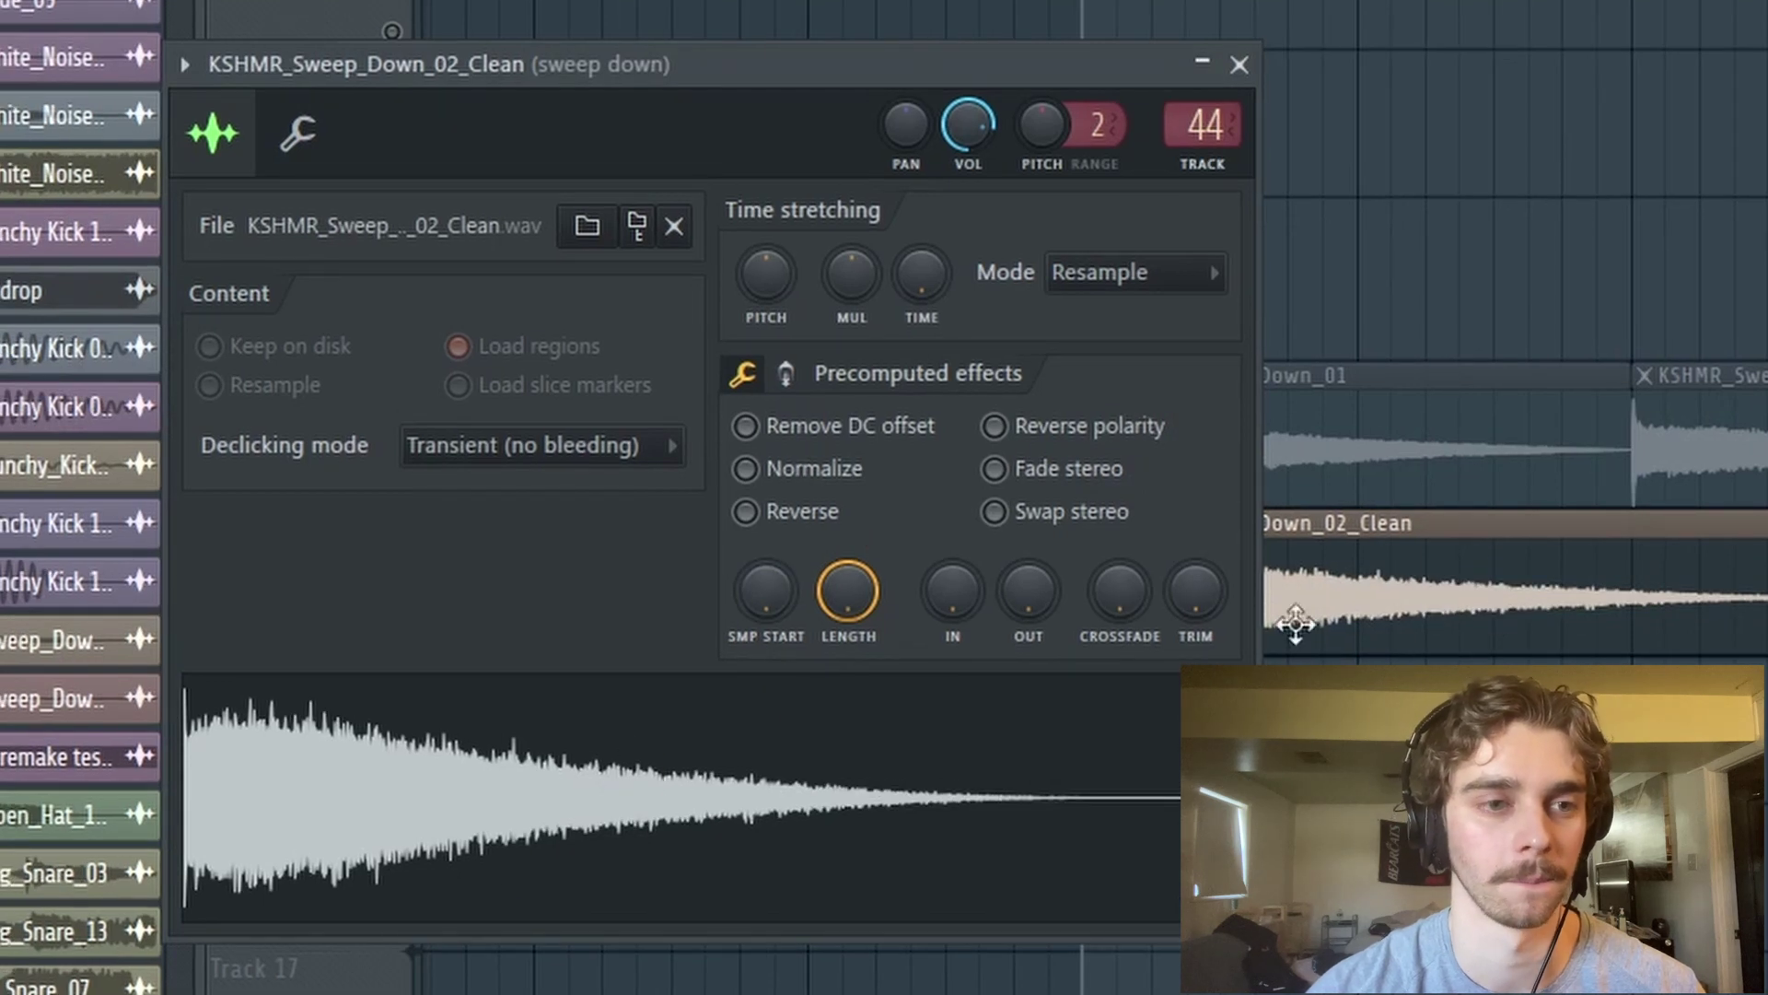
{"action": "left_click", "coordinate": [1239, 64]}
{"action": "left_click", "coordinate": [396, 490]}
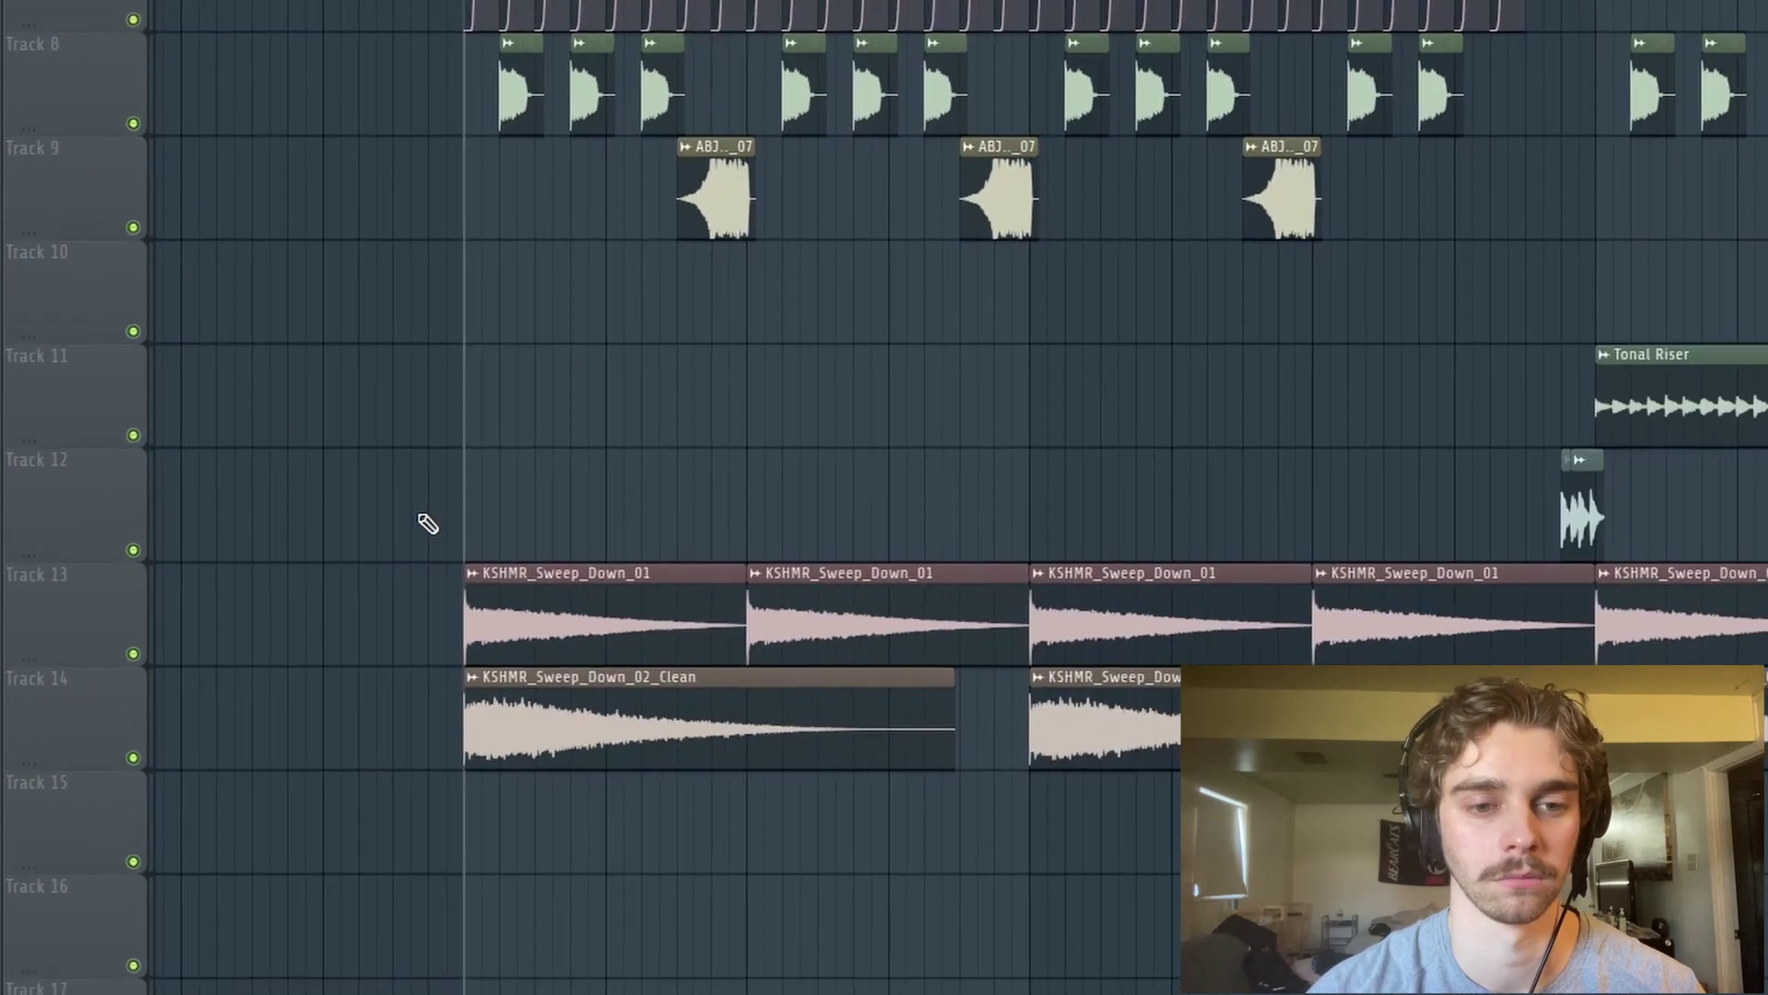
{"action": "key", "text": "space"}
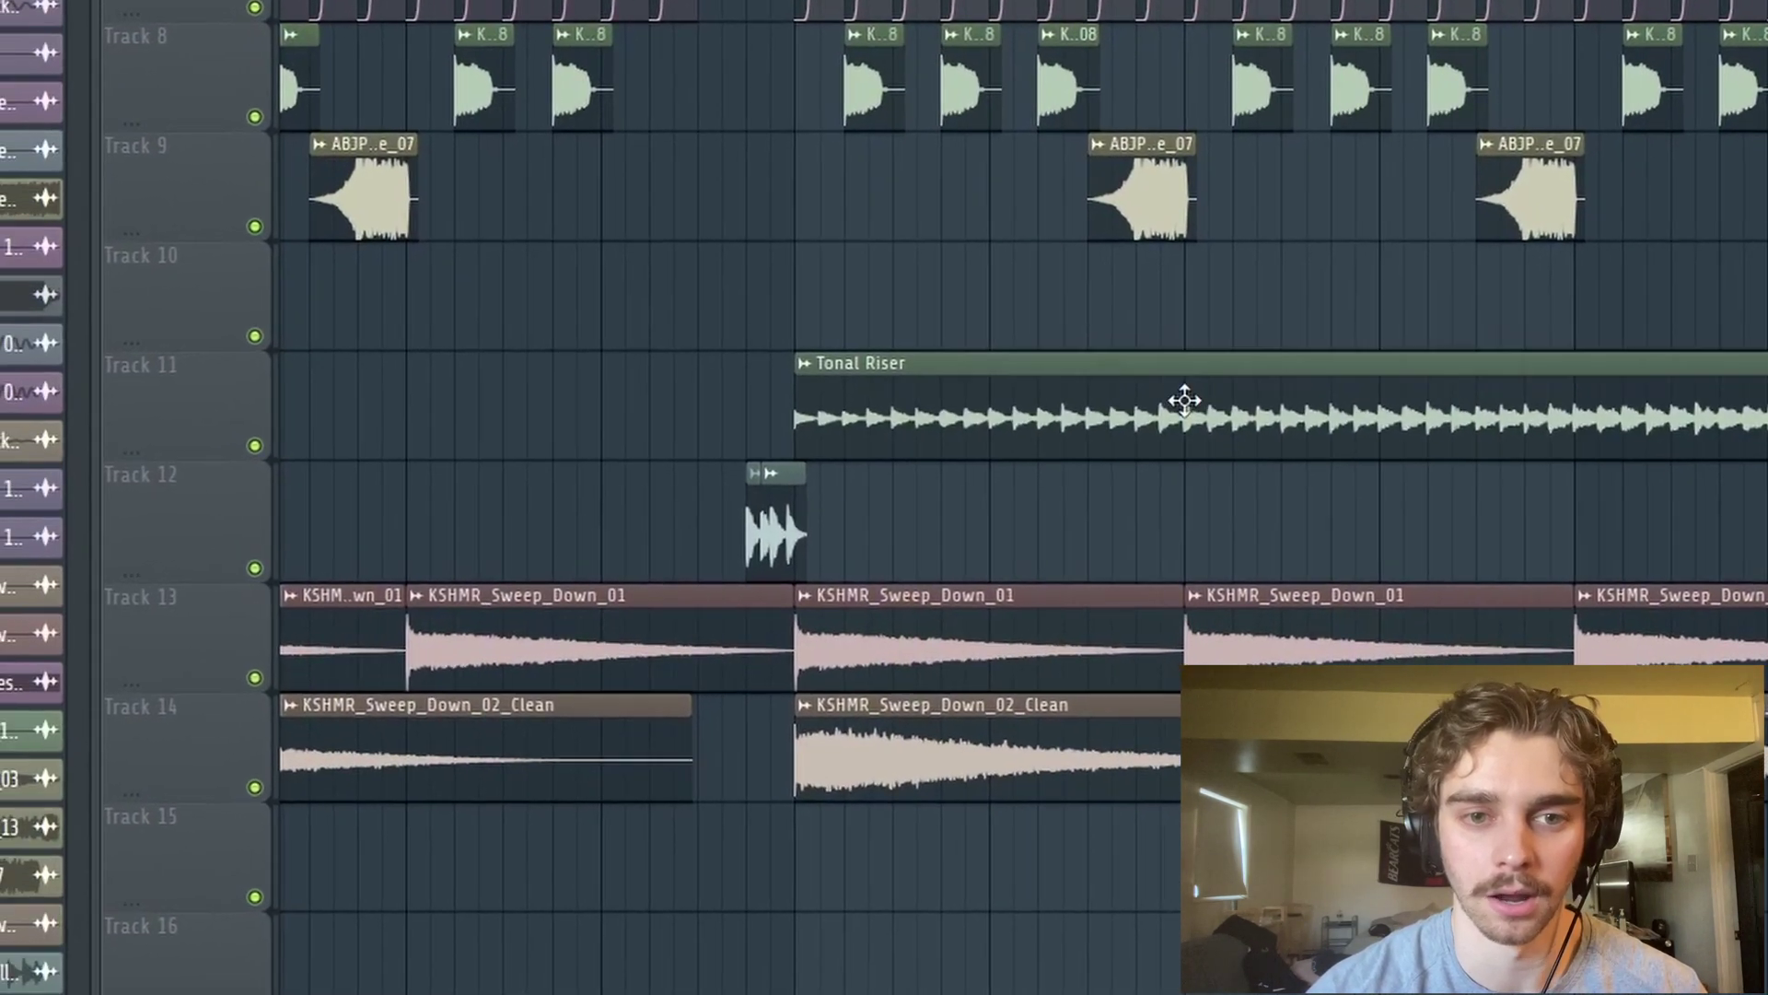
Step: Open the Tonal Riser clip on Track 11 and examine its time-stretching pitch setting
{"action": "double_click", "coordinate": [1184, 399]}
{"action": "left_click_drag", "start_coordinate": [811, 70], "coordinate": [1248, 57]}
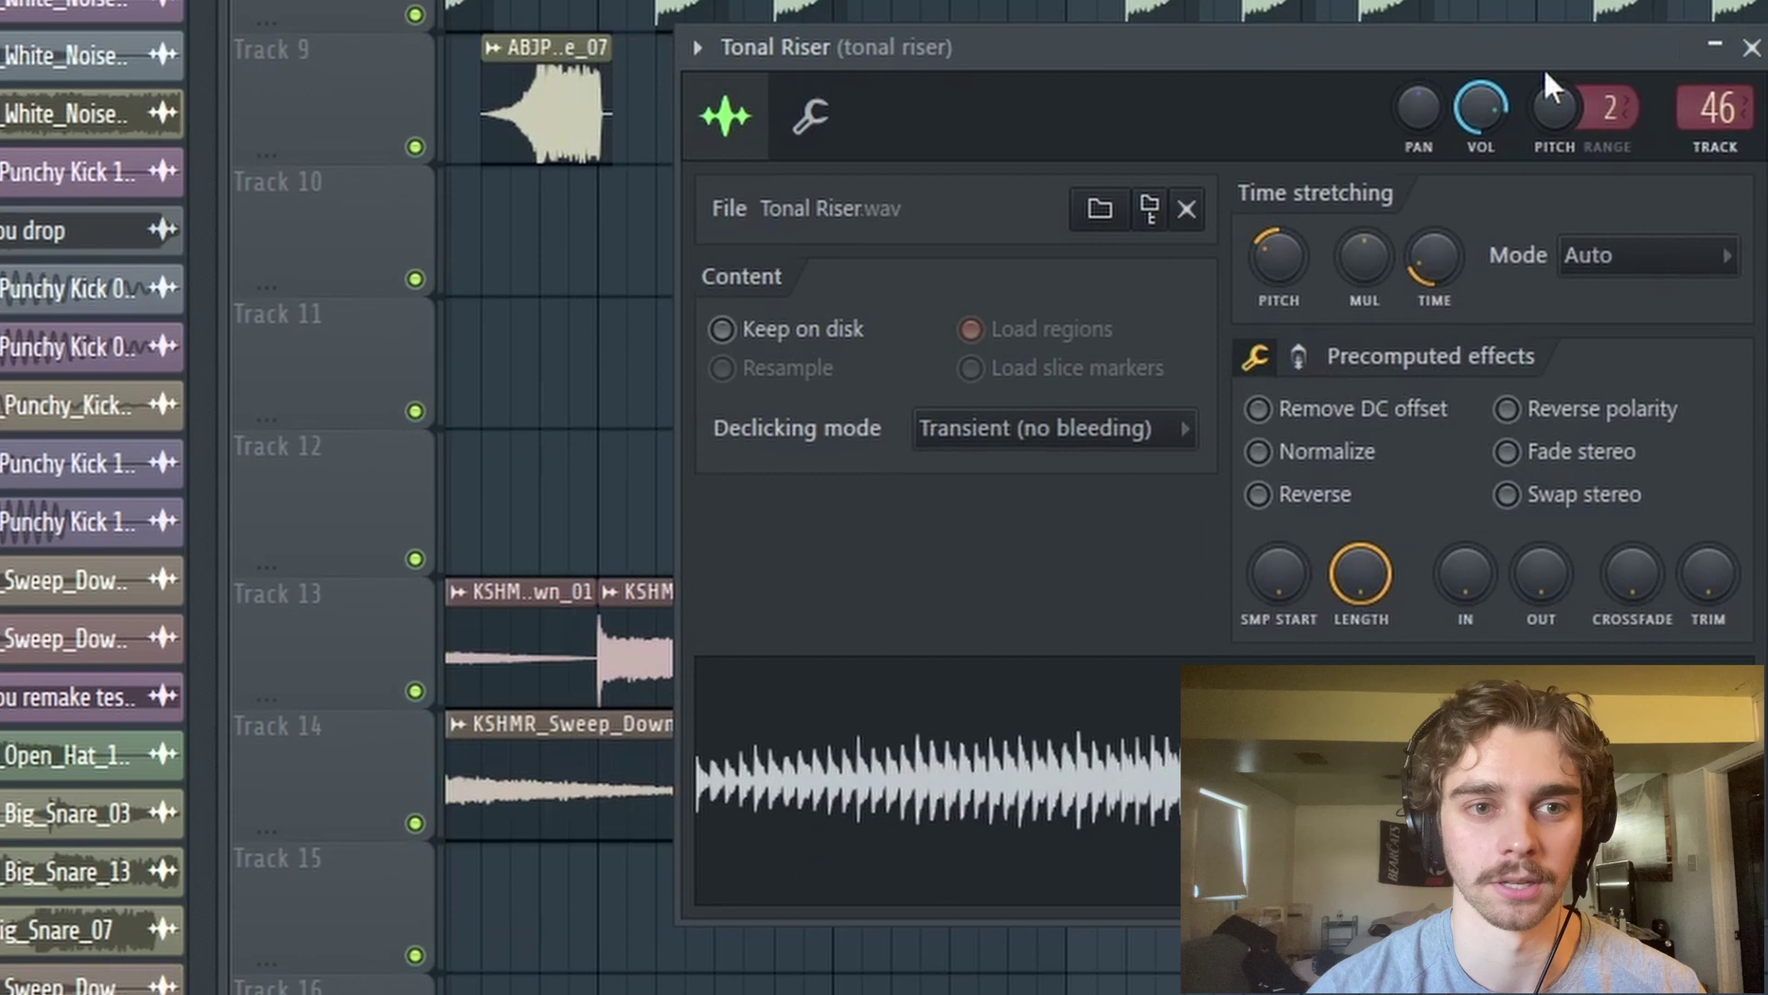
{"action": "left_click", "coordinate": [1752, 47]}
{"action": "double_click", "coordinate": [1492, 466]}
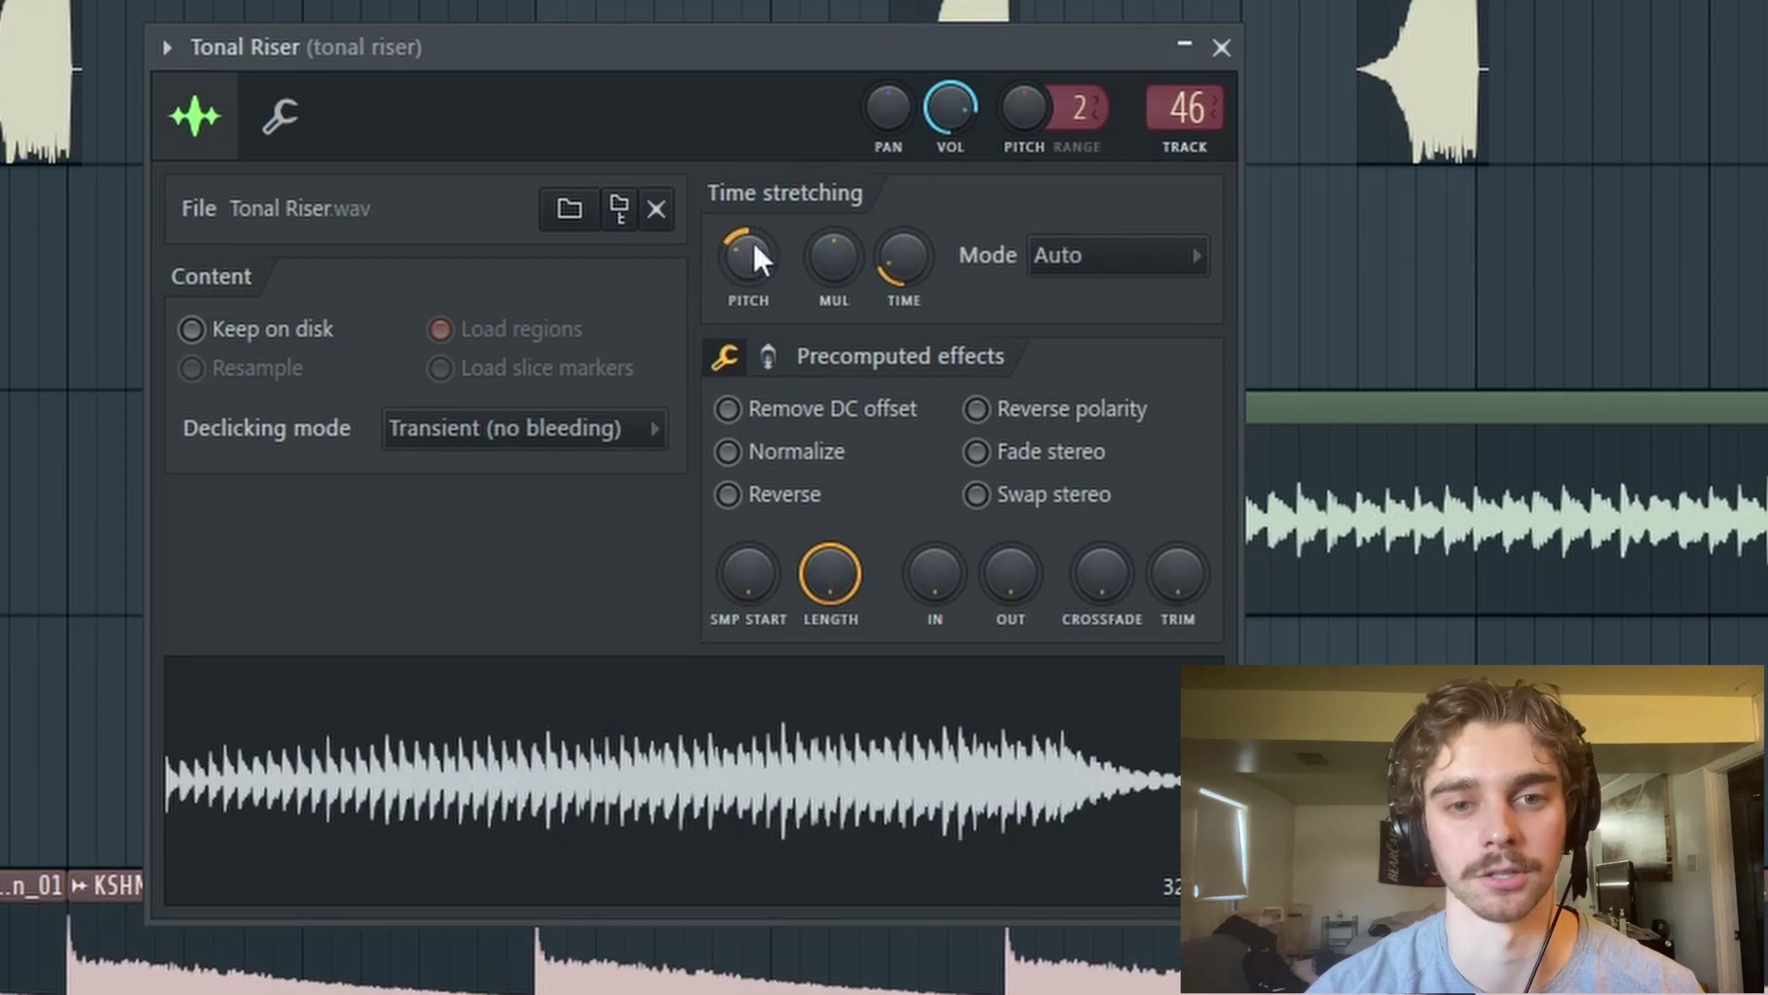
Step: Close the Tonal Riser sample settings and play the arrangement around the Tonal Riser clip
{"action": "left_click", "coordinate": [1221, 47]}
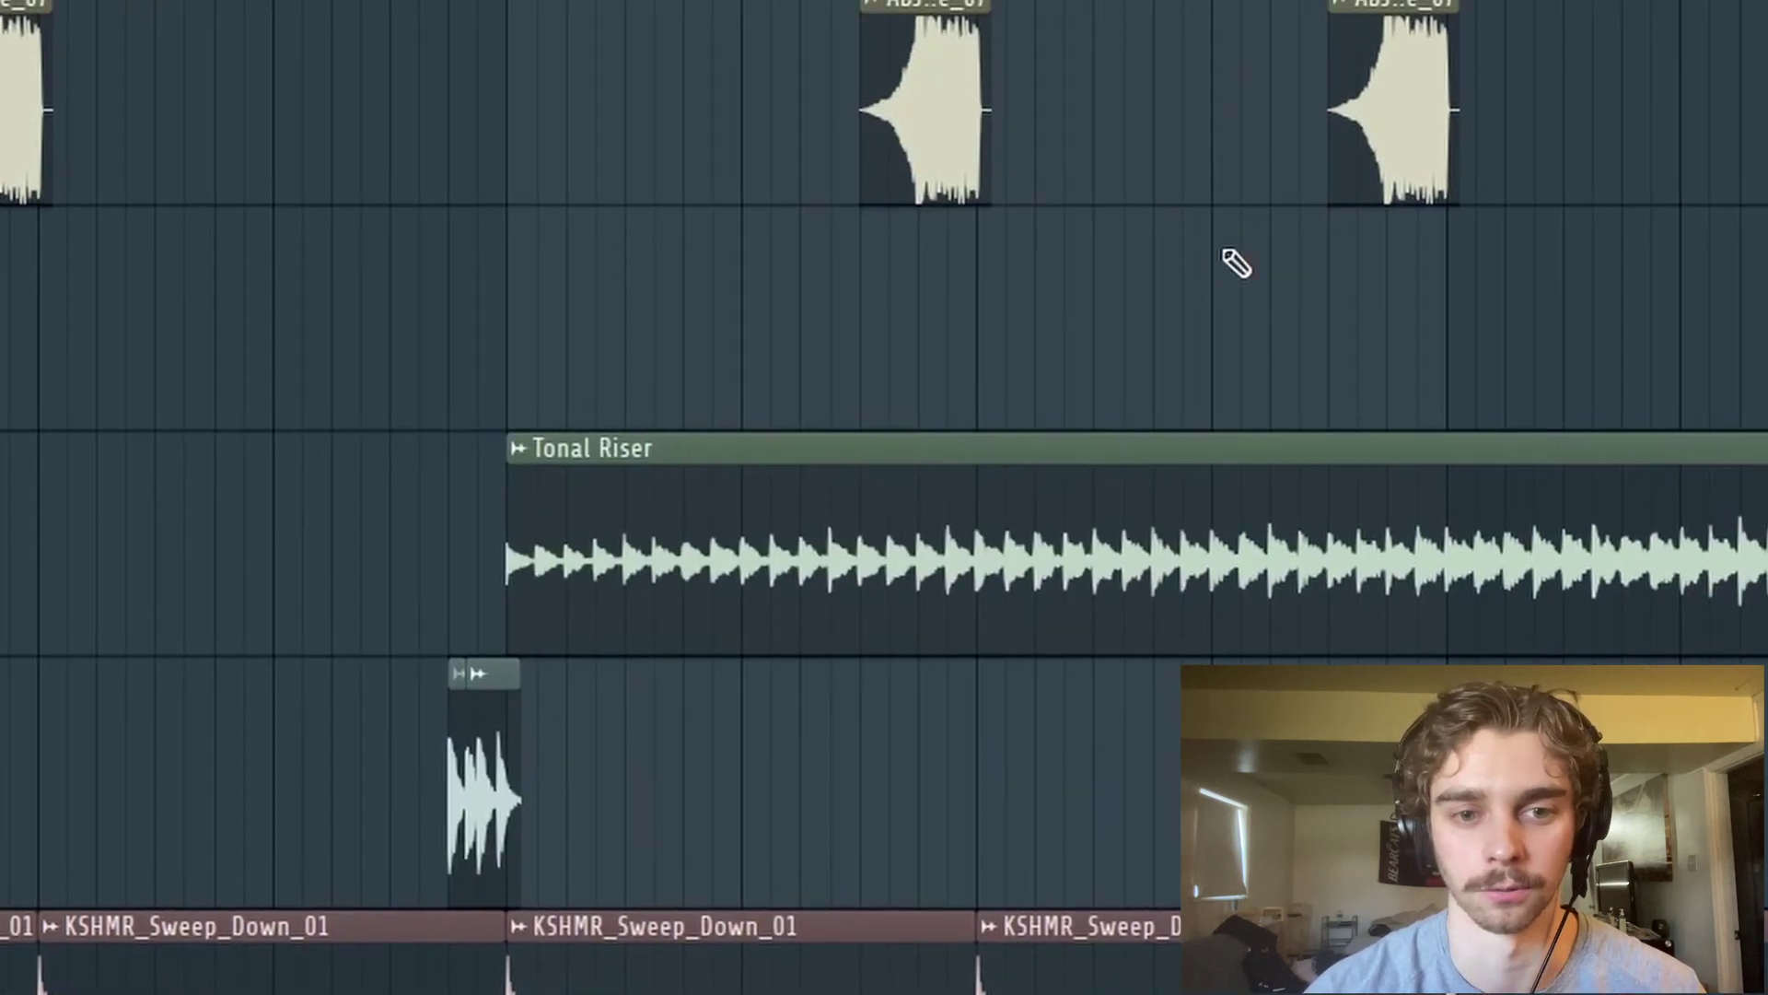
{"action": "key", "text": "space"}
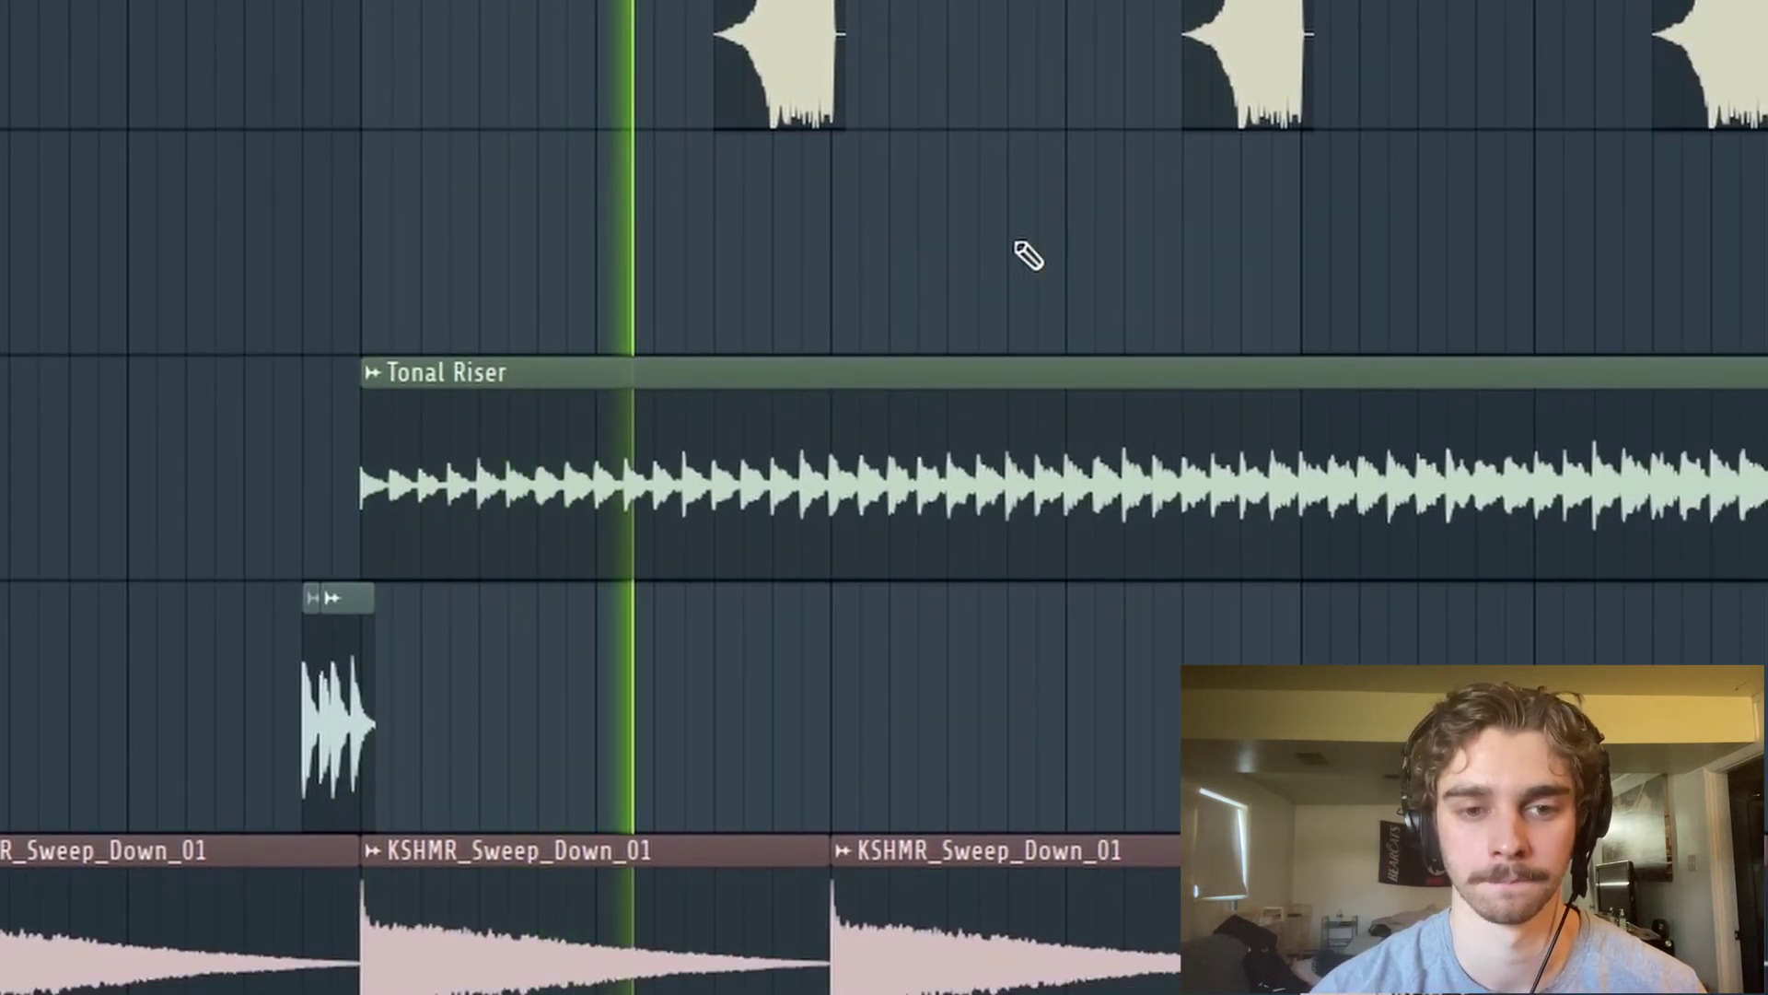
{"action": "scroll", "coordinate": [1026, 257], "scroll_direction": "down", "scroll_amount": 2}
{"action": "scroll", "coordinate": [1229, 256], "scroll_direction": "up", "scroll_amount": 3}
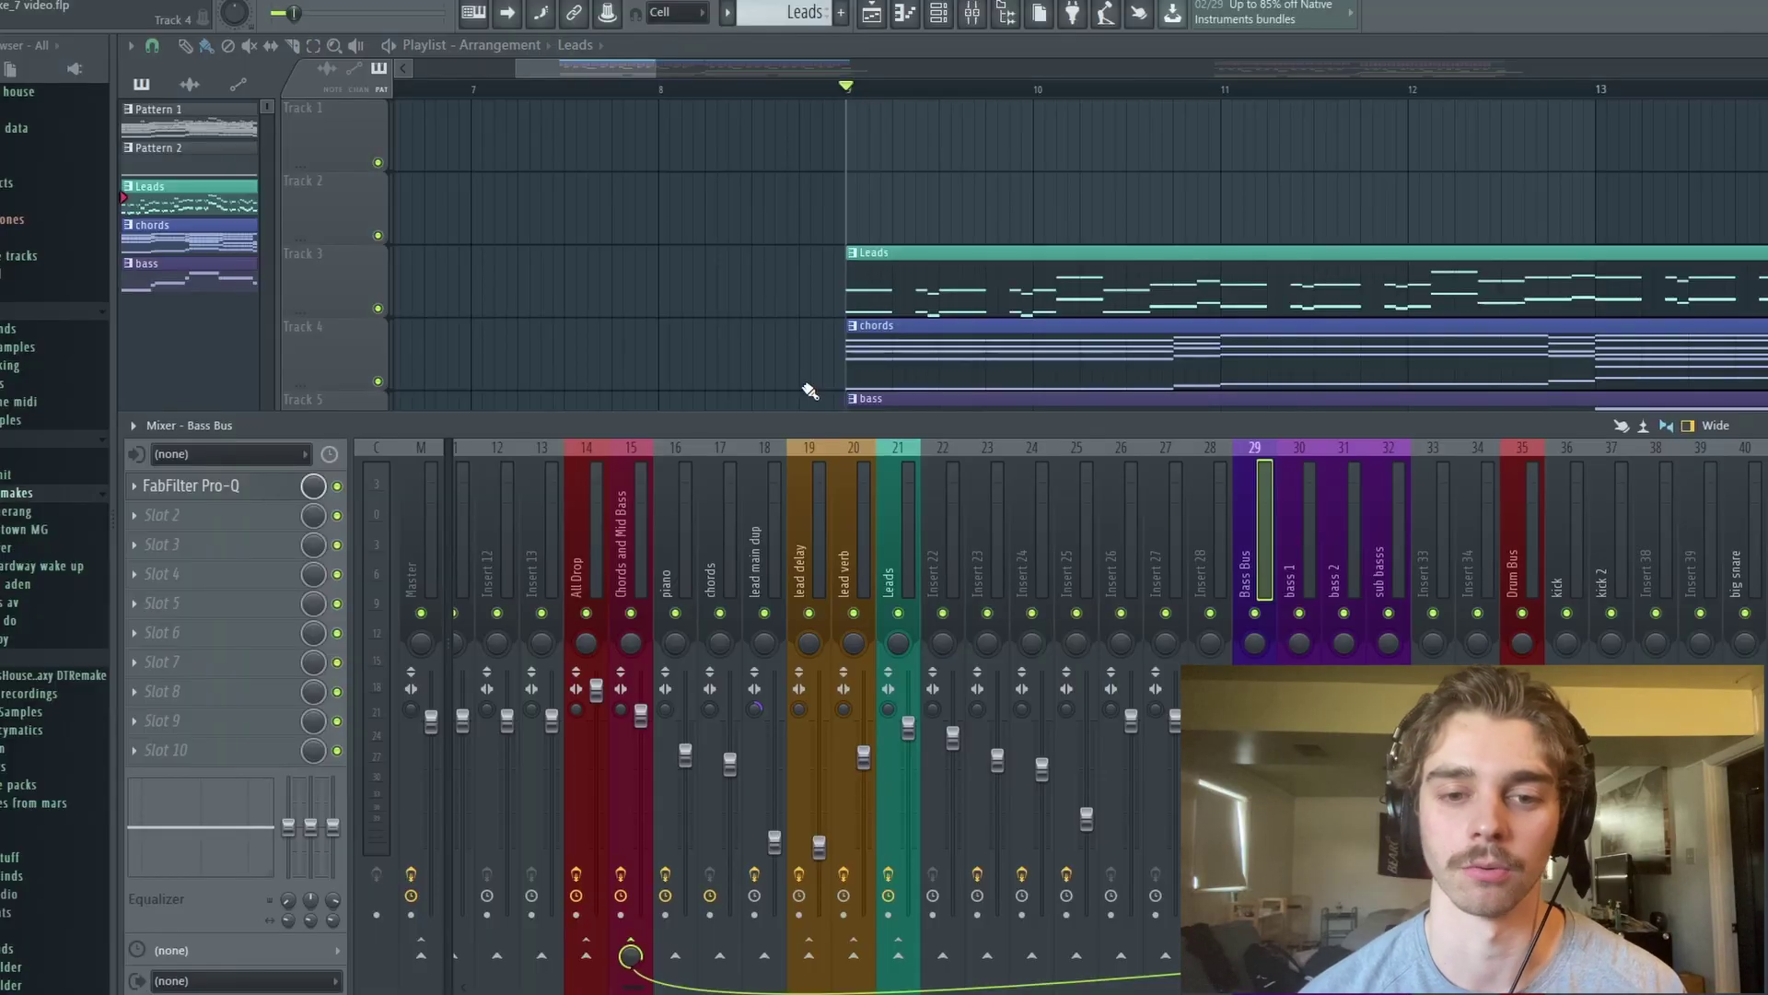
Step: Review how the mixer tracks are grouped by selecting the Leads, bass, Chords and Mid Bass, and All Drop tracks
{"action": "left_click", "coordinate": [1093, 577]}
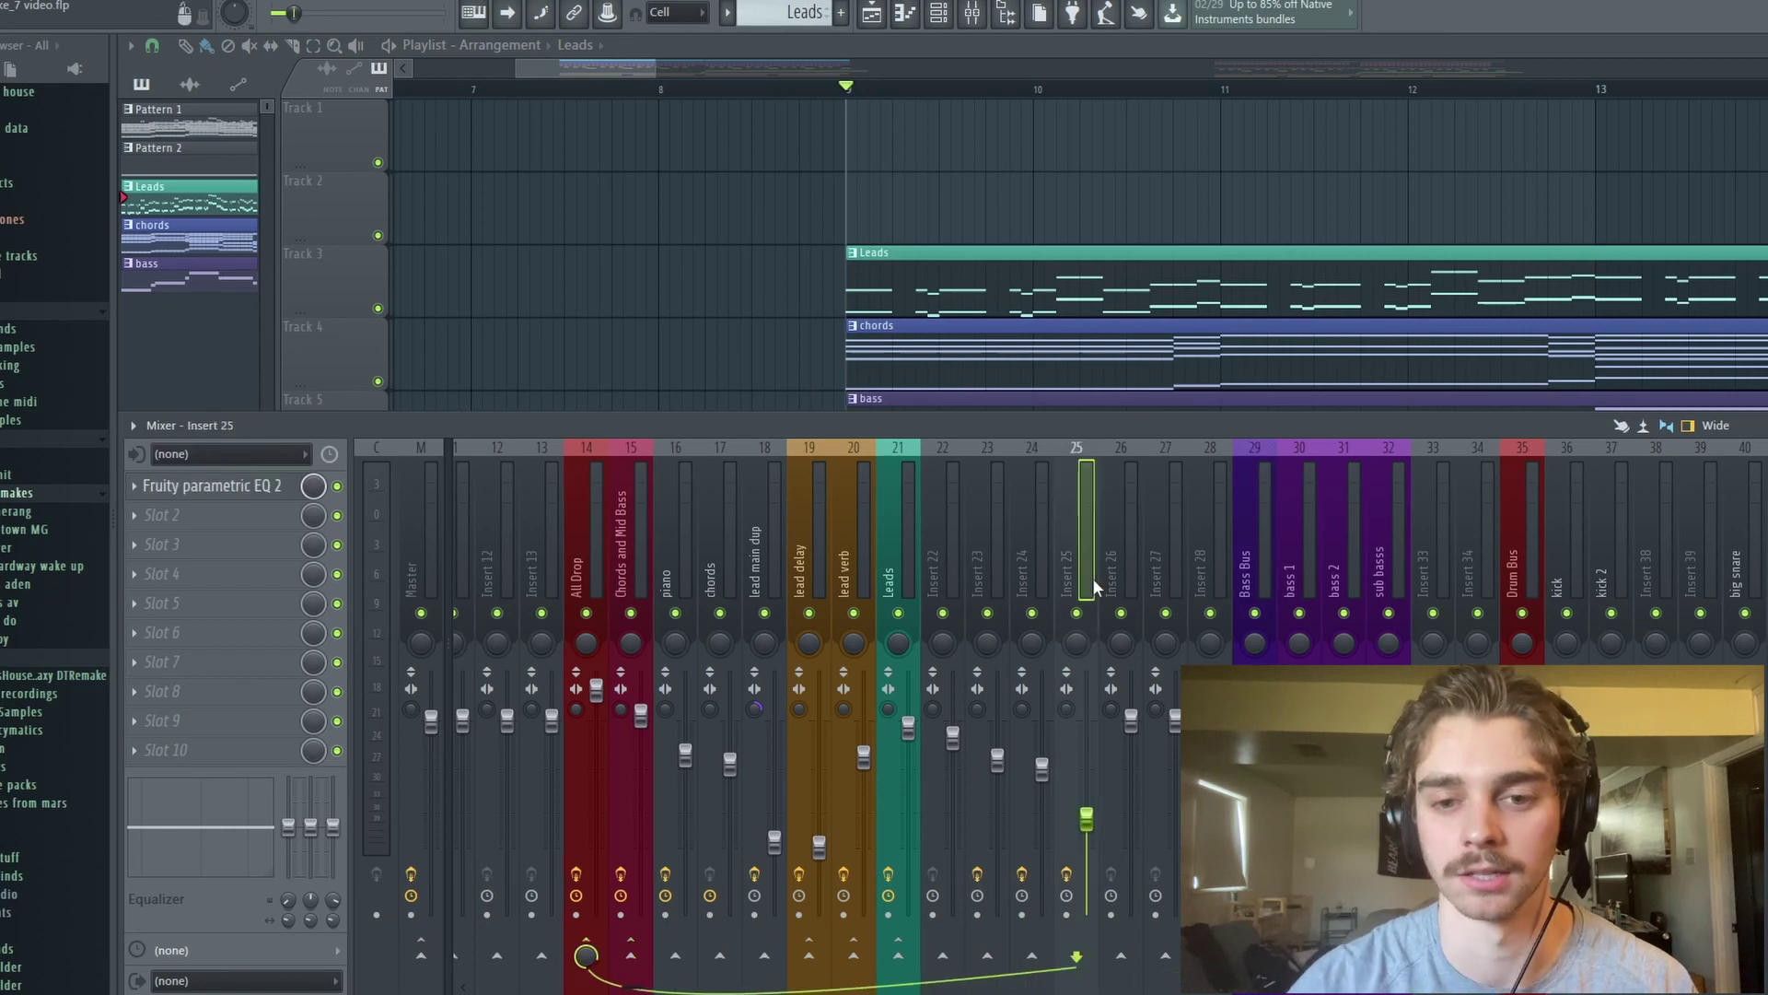
{"action": "left_click", "coordinate": [902, 552]}
{"action": "left_click", "coordinate": [1297, 556]}
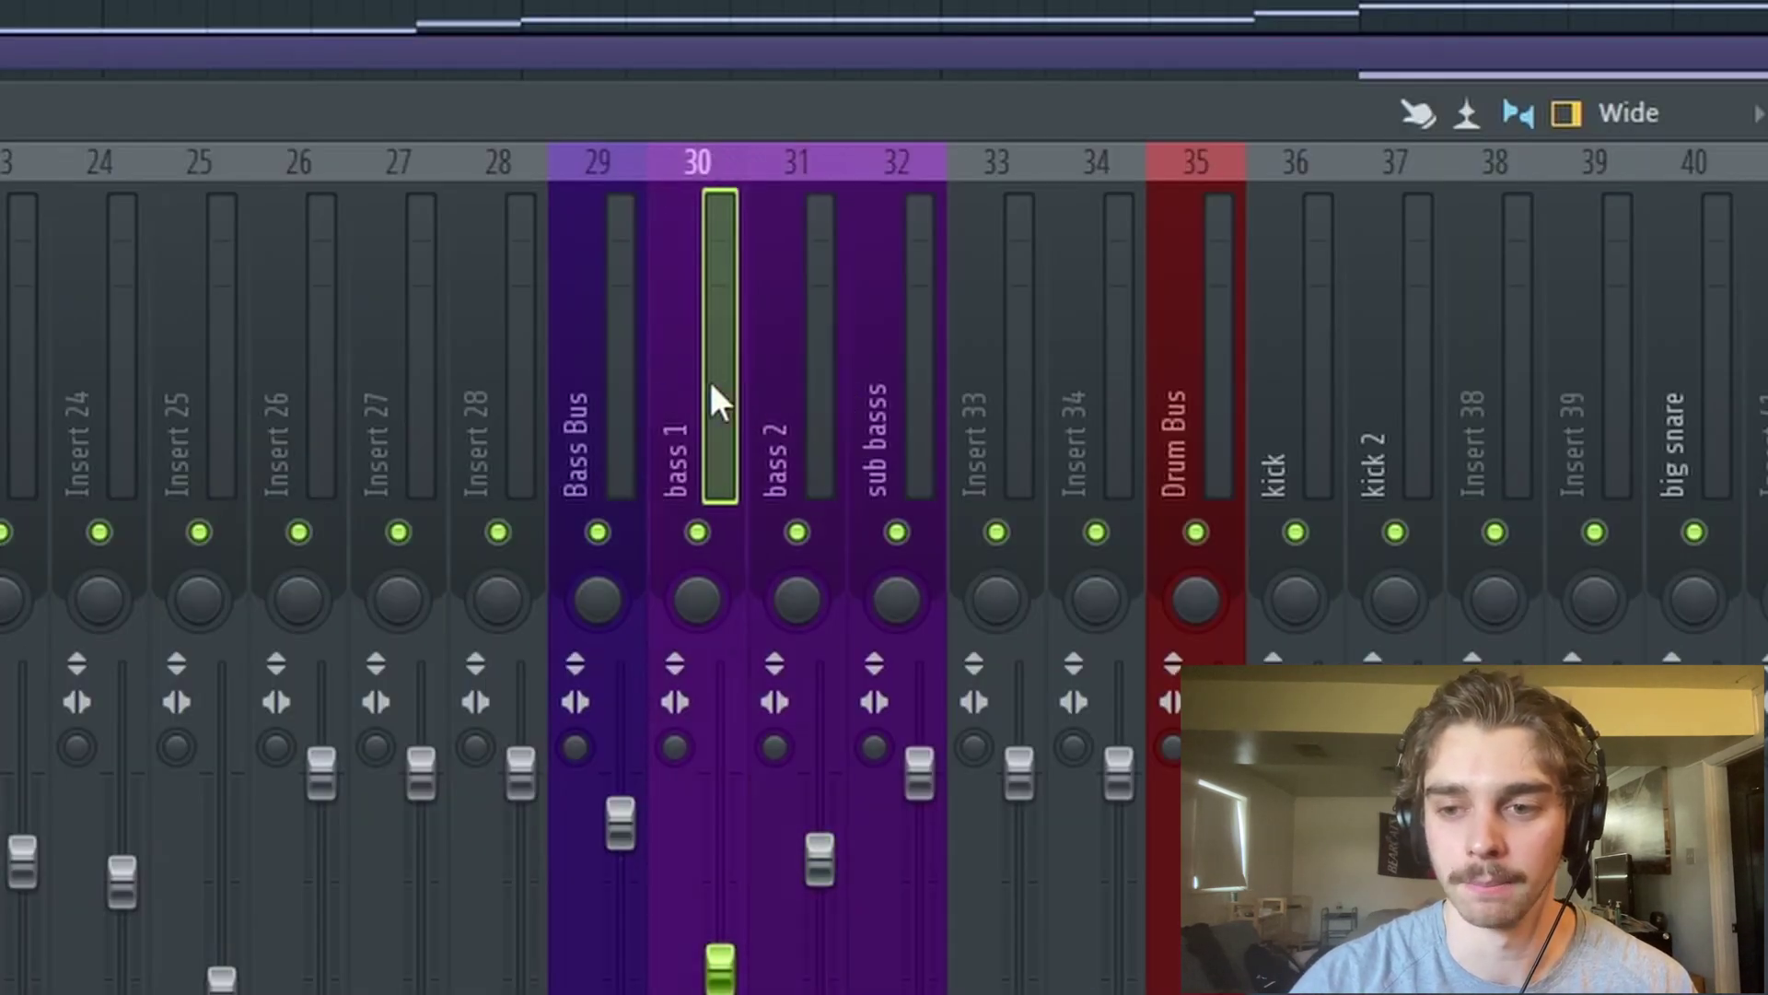
{"action": "left_click", "coordinate": [566, 370]}
{"action": "key", "text": "Left"}
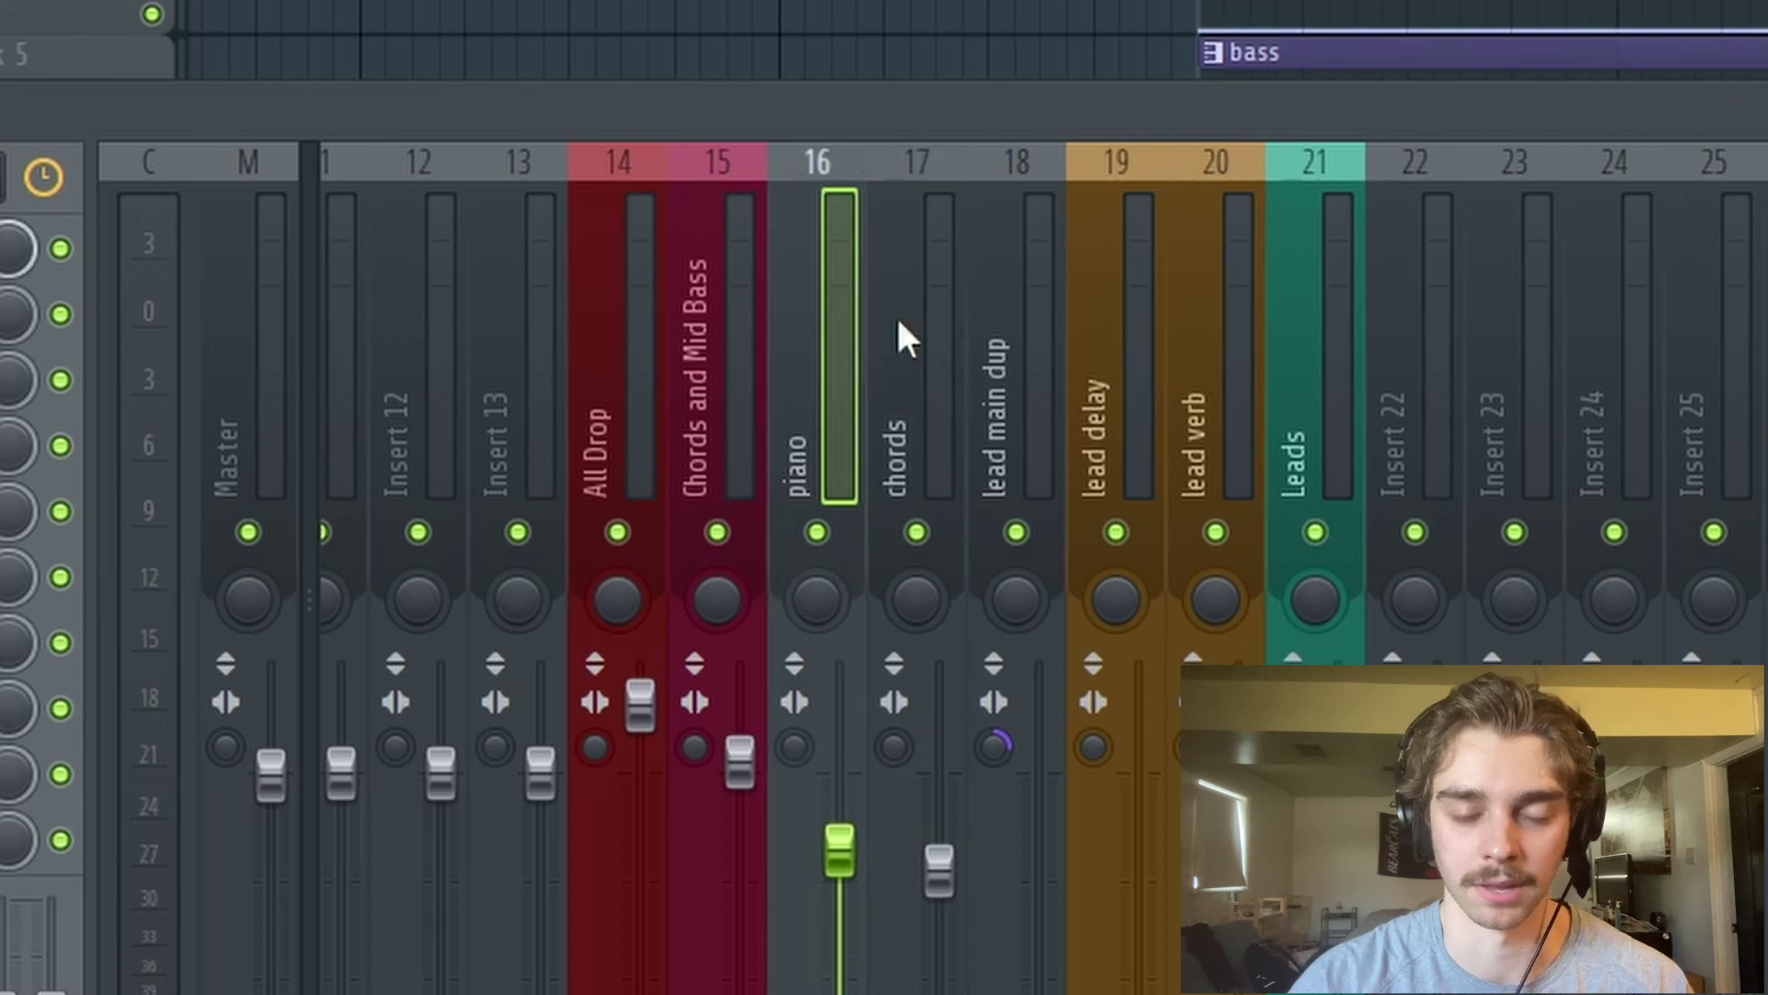
{"action": "left_click", "coordinate": [722, 489]}
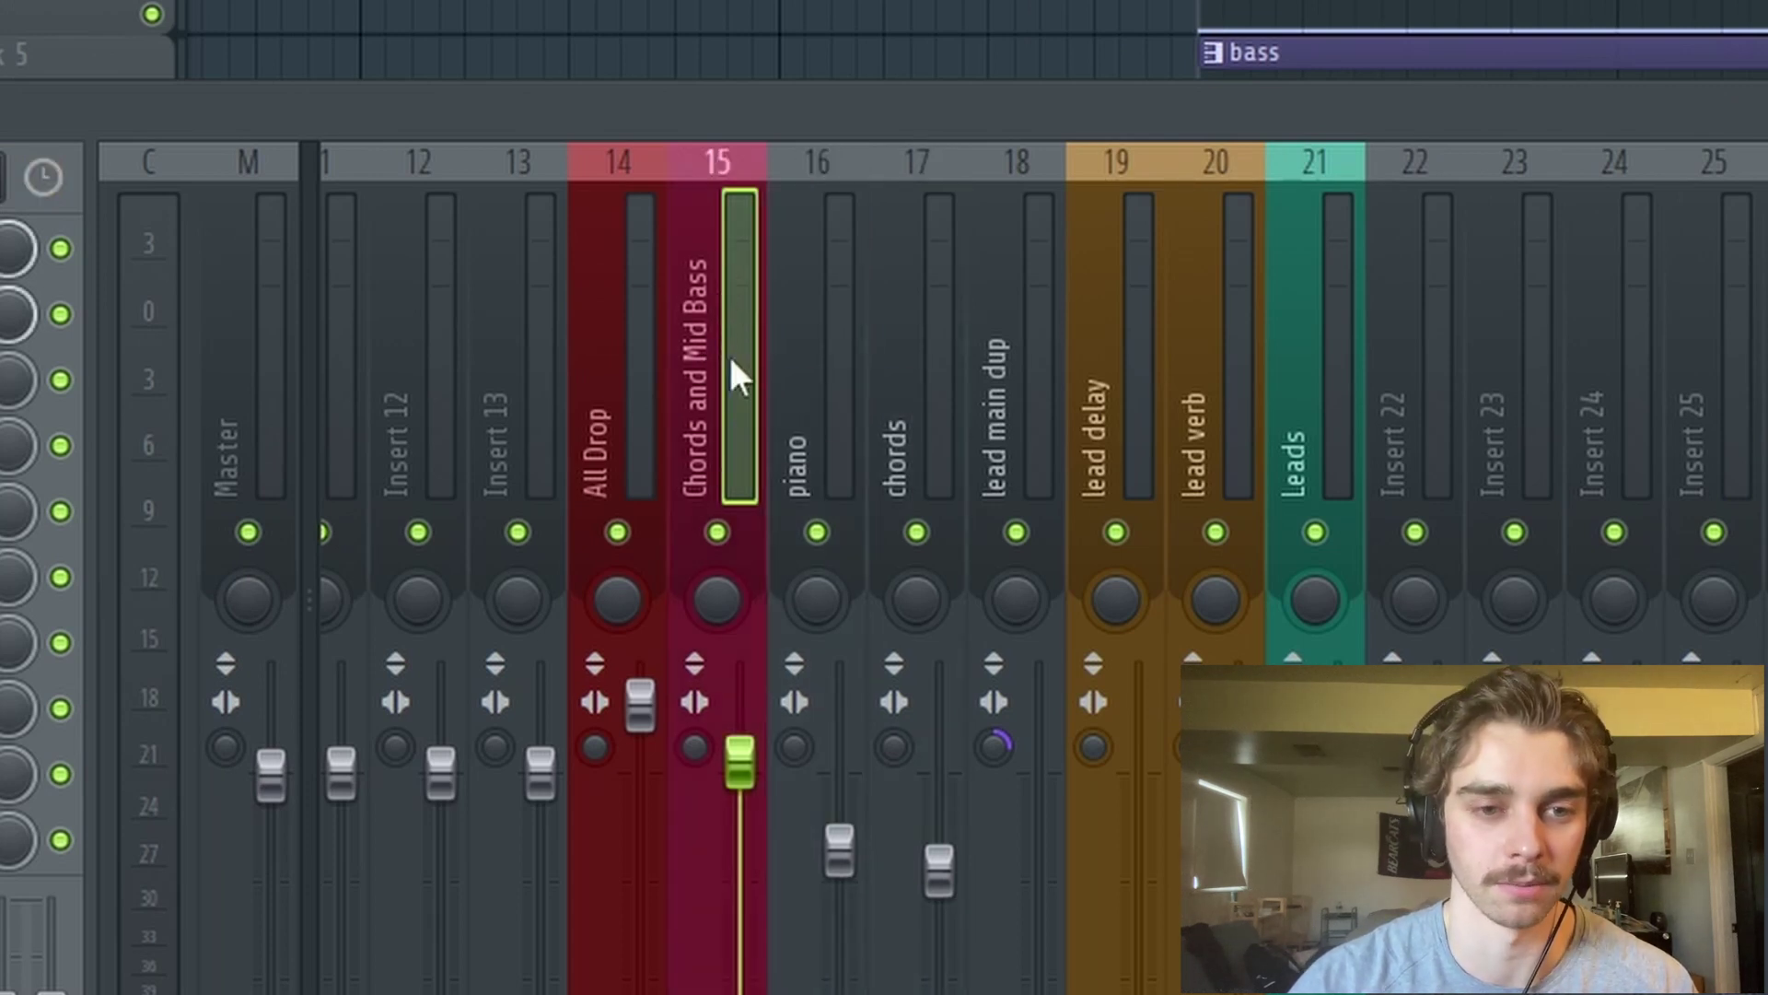
{"action": "left_click", "coordinate": [606, 407]}
Step: Review the routing of the lead tracks through the Leads bus and the lead verb and lead delay tracks
{"action": "left_click", "coordinate": [1415, 374]}
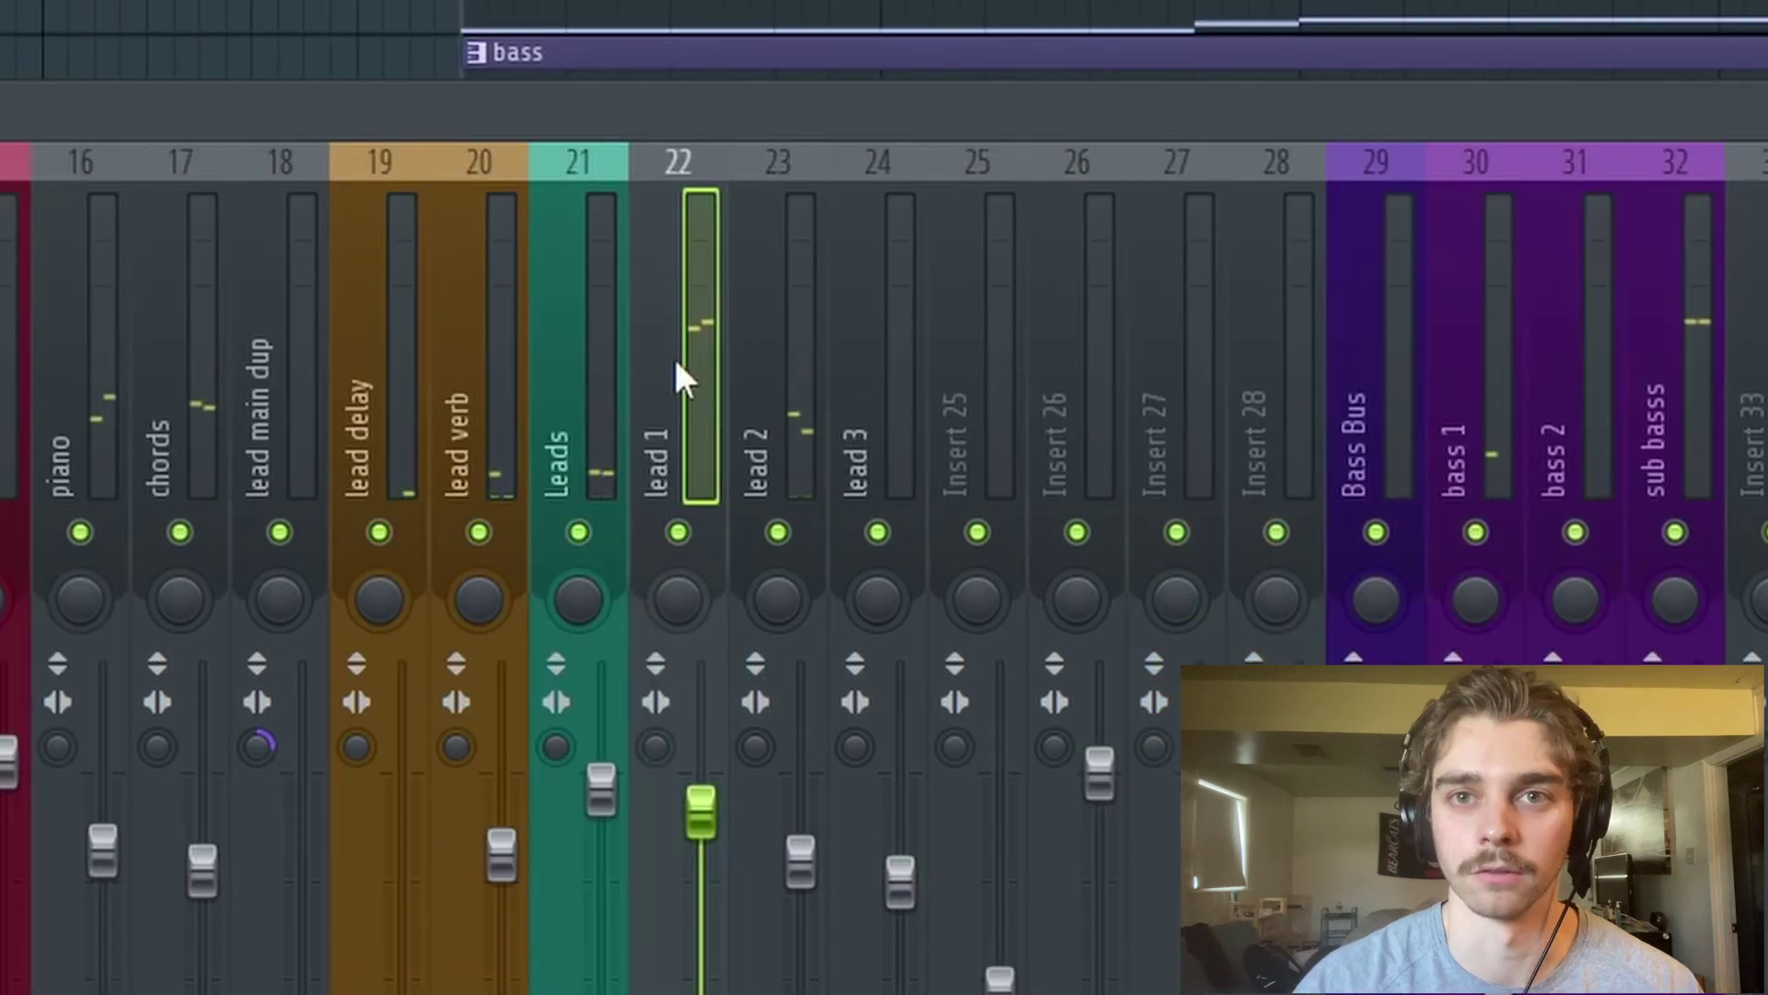
{"action": "left_click", "coordinate": [1568, 379]}
{"action": "left_click", "coordinate": [686, 387]}
{"action": "left_click", "coordinate": [578, 387]}
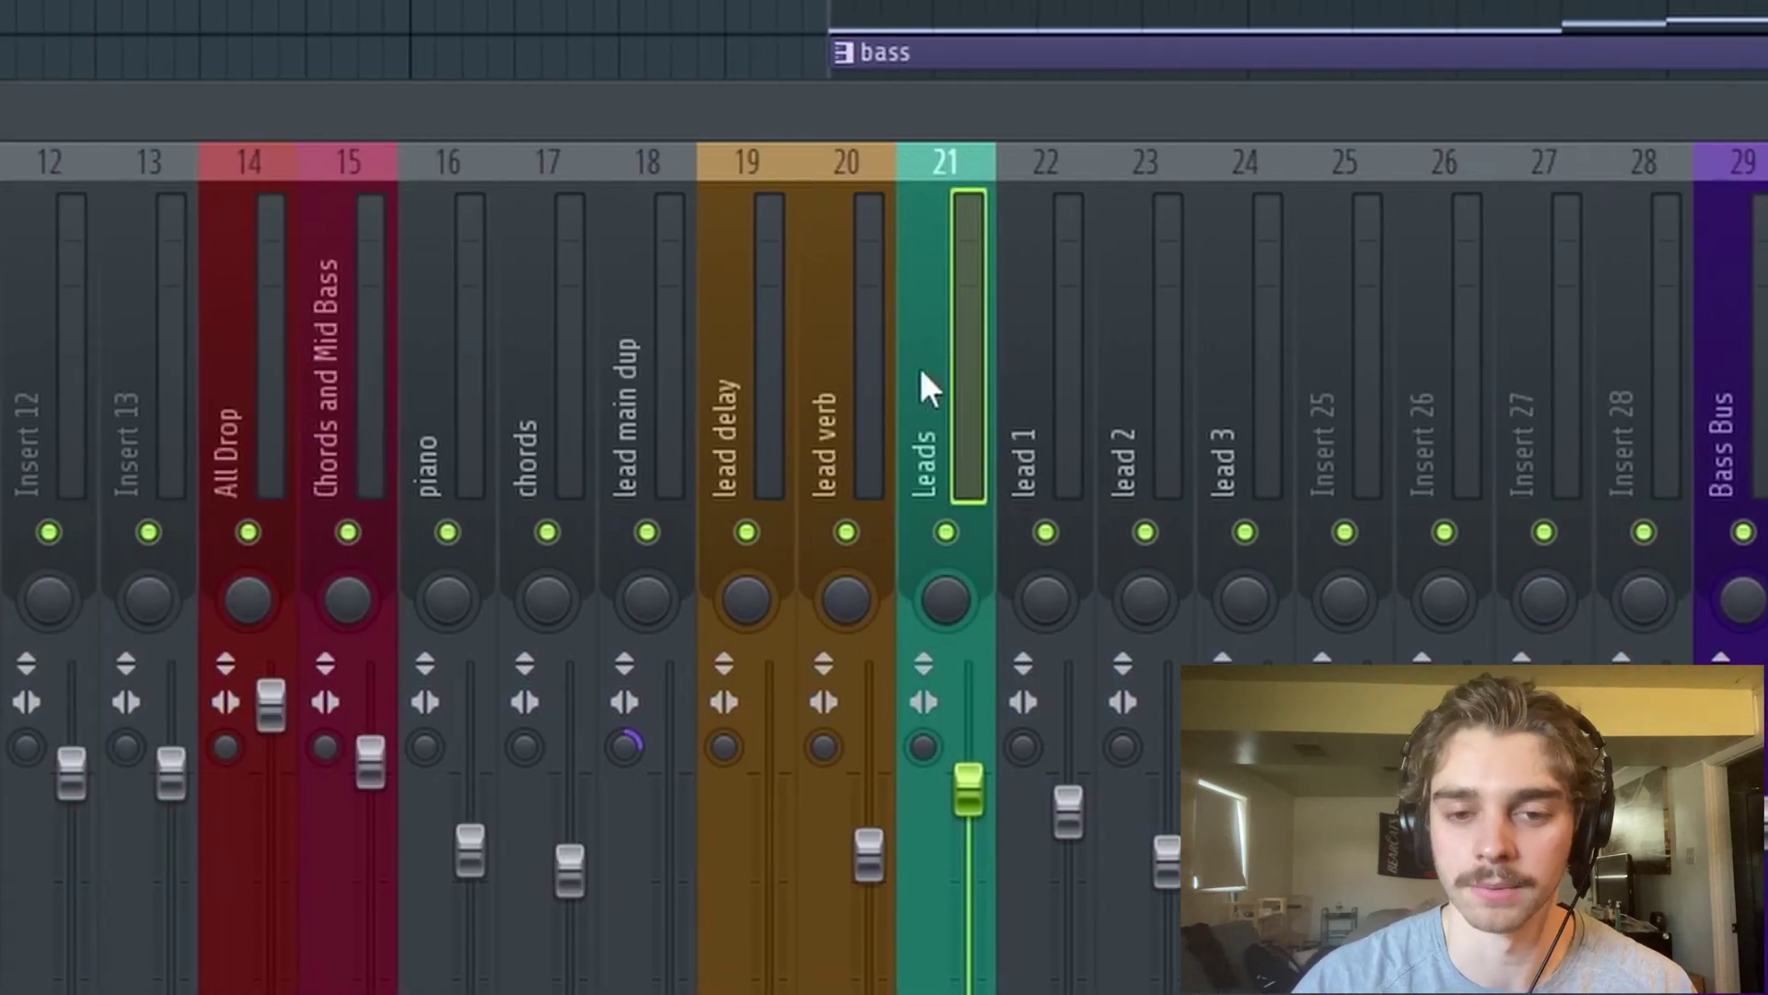
{"action": "left_click", "coordinate": [884, 410]}
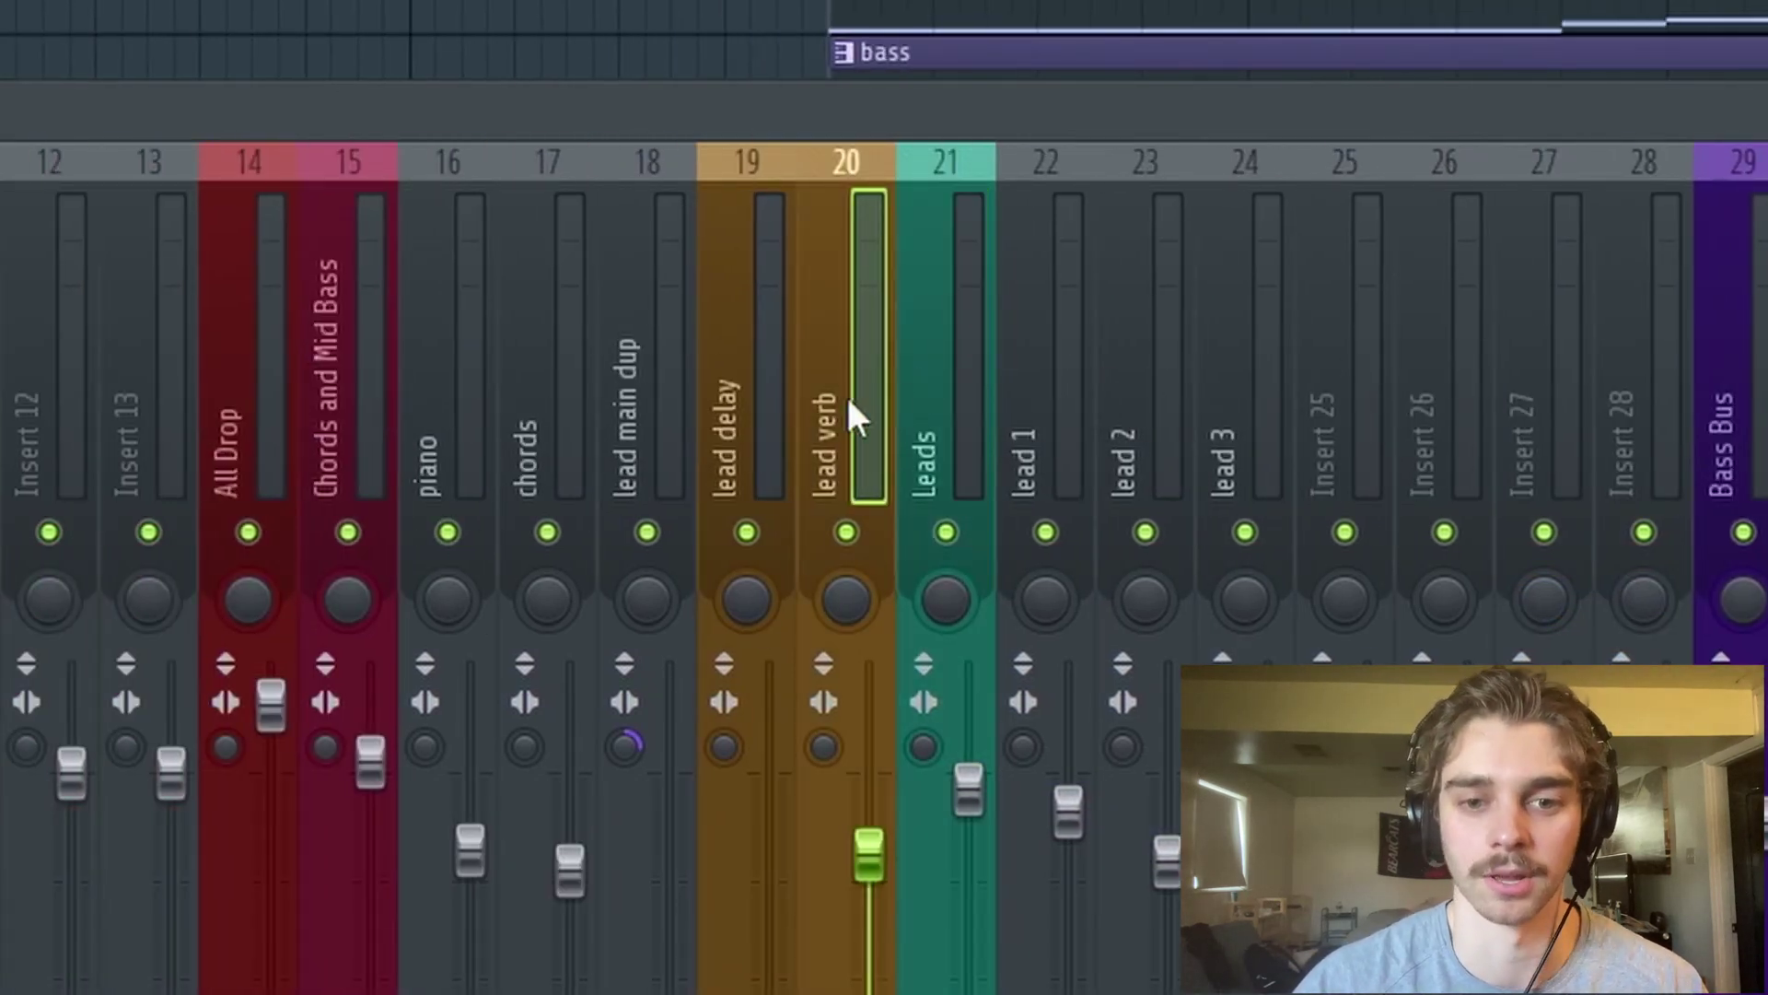
{"action": "left_click", "coordinate": [773, 414]}
{"action": "left_click", "coordinate": [810, 377]}
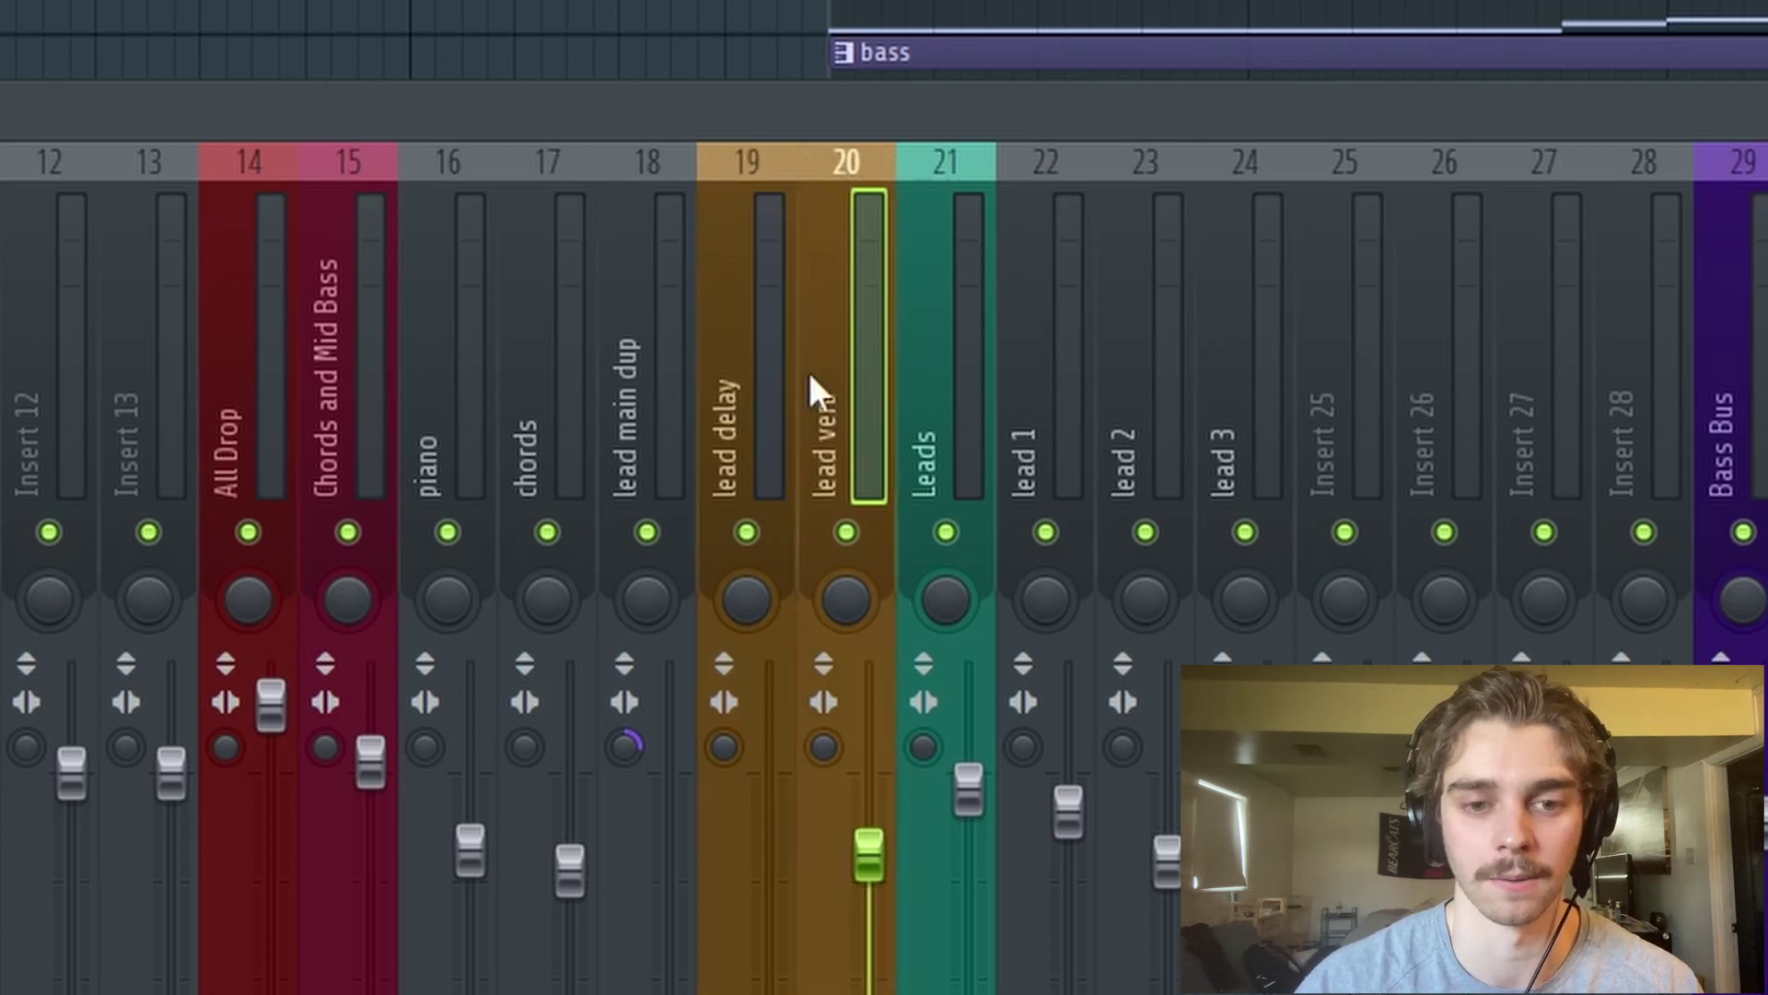
Step: Compare the All Drop and Chords and Mid Bass buses, and inspect the Black Box Analog Design HG-2 settings on All Drop
{"action": "left_click", "coordinate": [238, 387]}
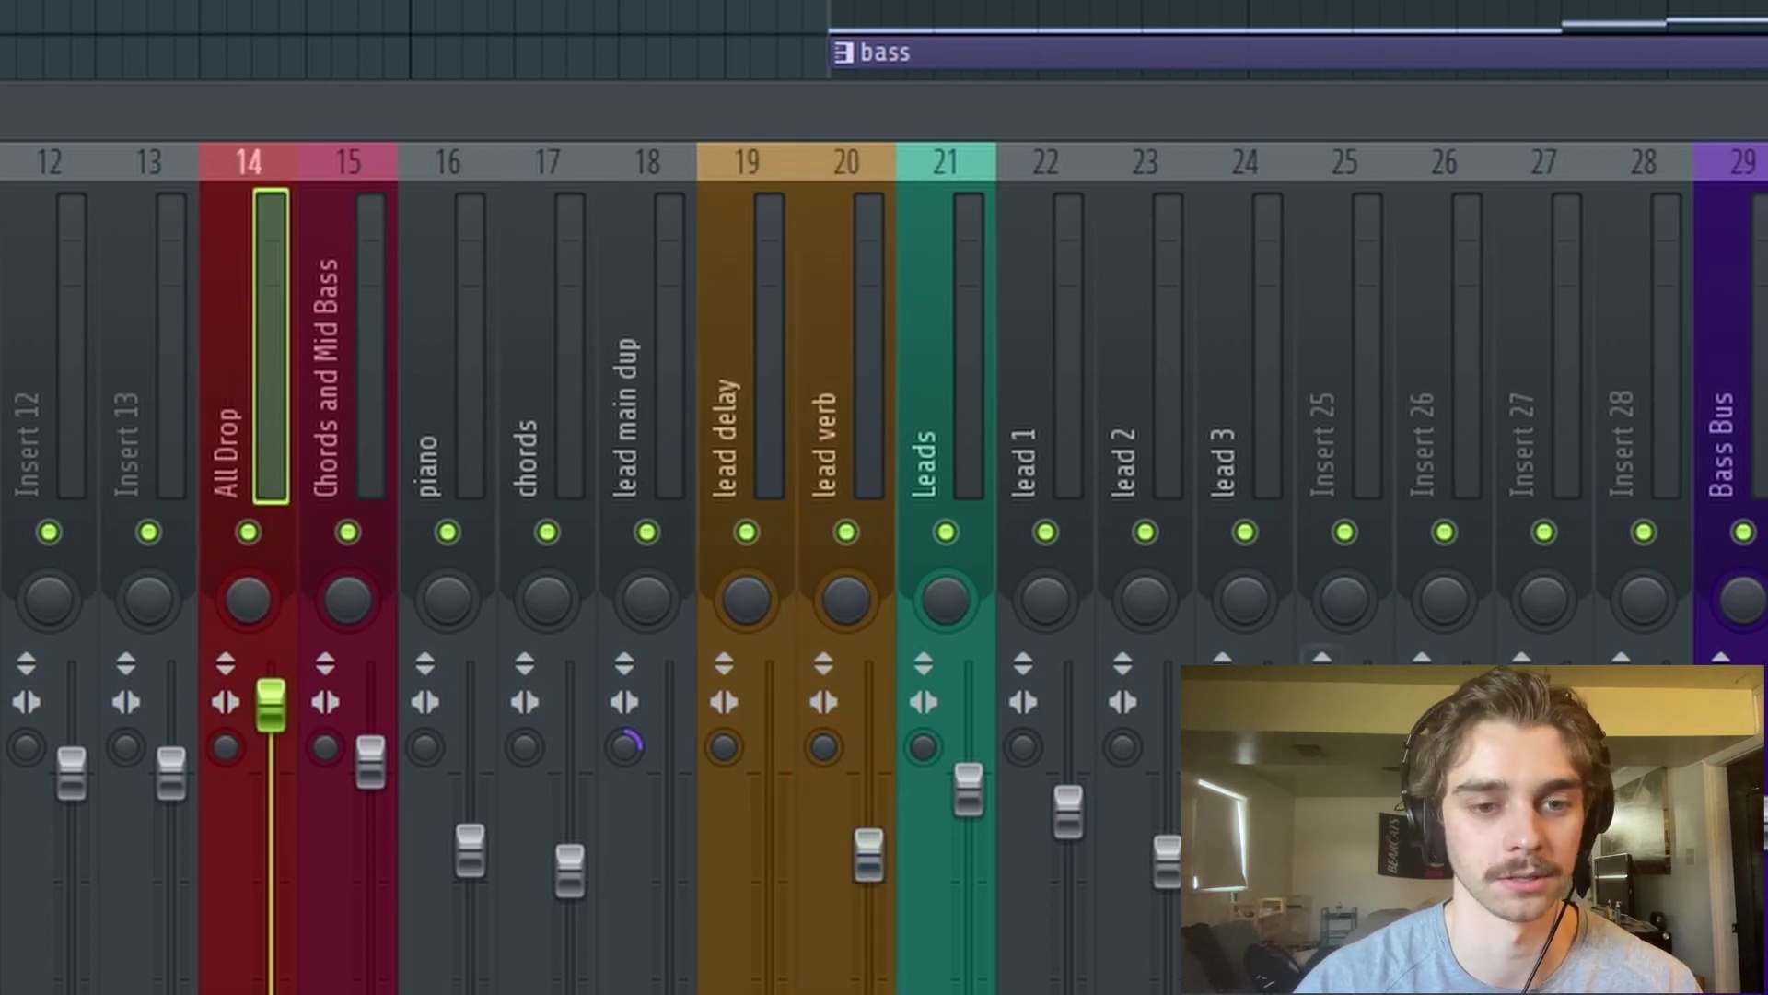
{"action": "left_click", "coordinate": [341, 386]}
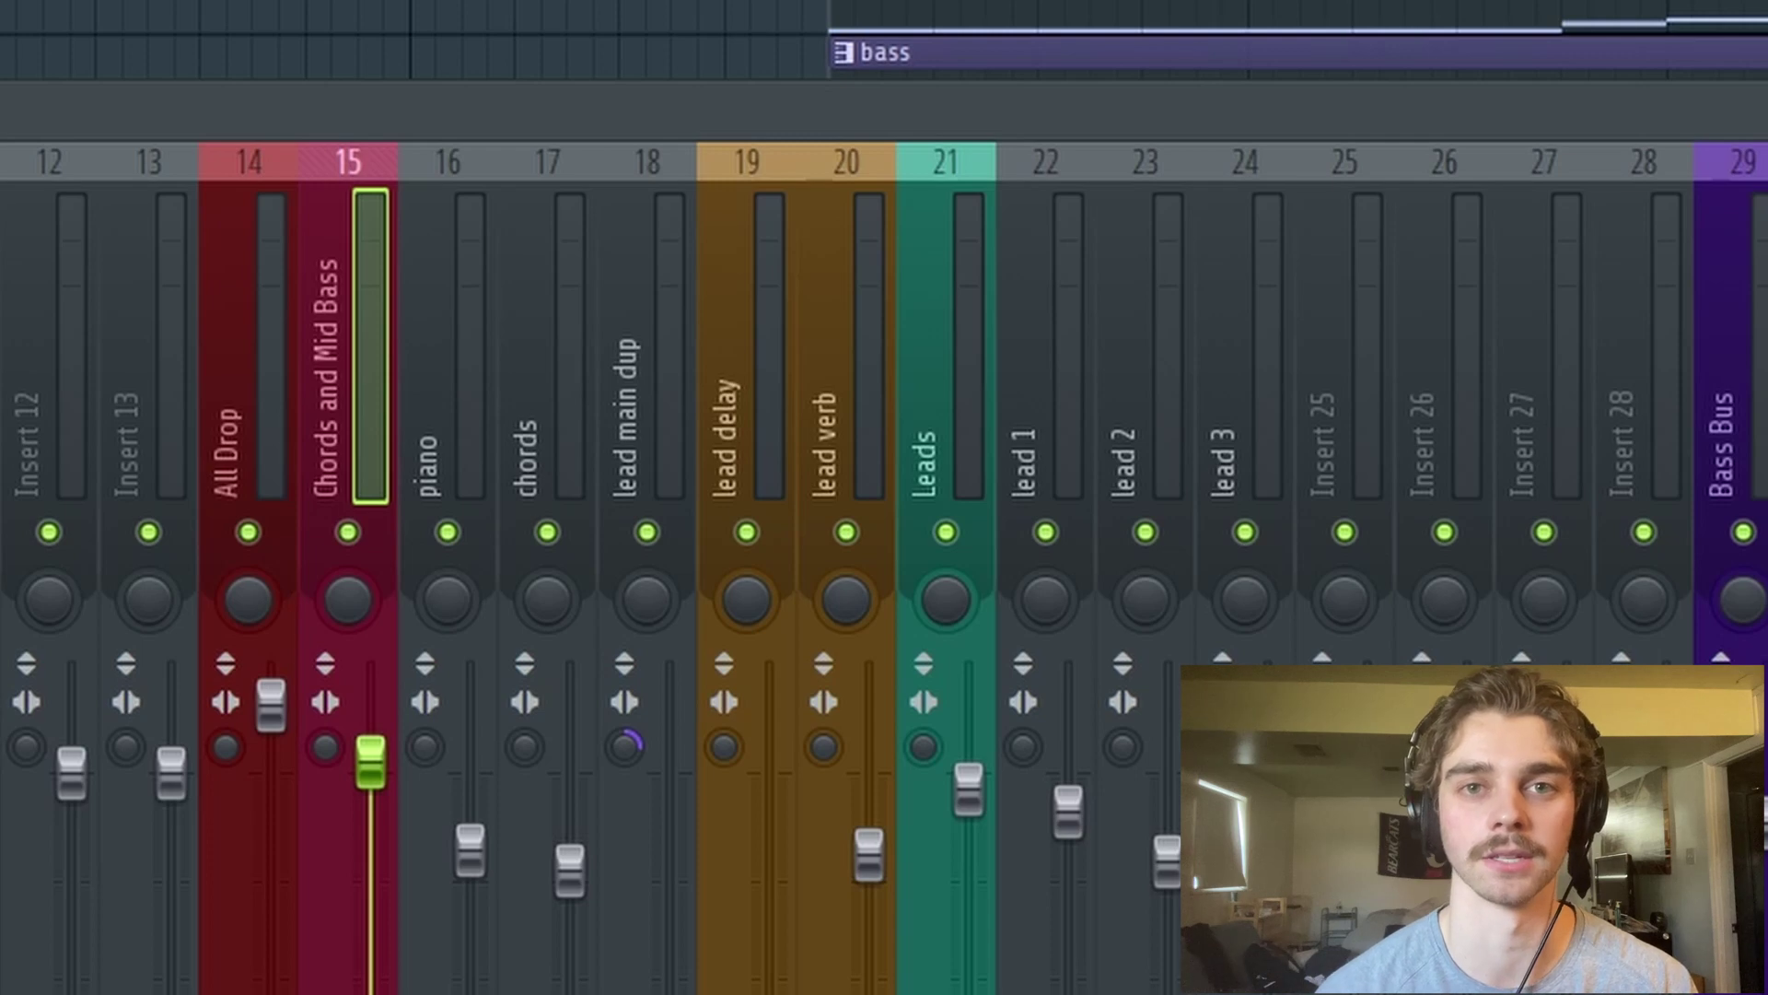
{"action": "left_click", "coordinate": [293, 420]}
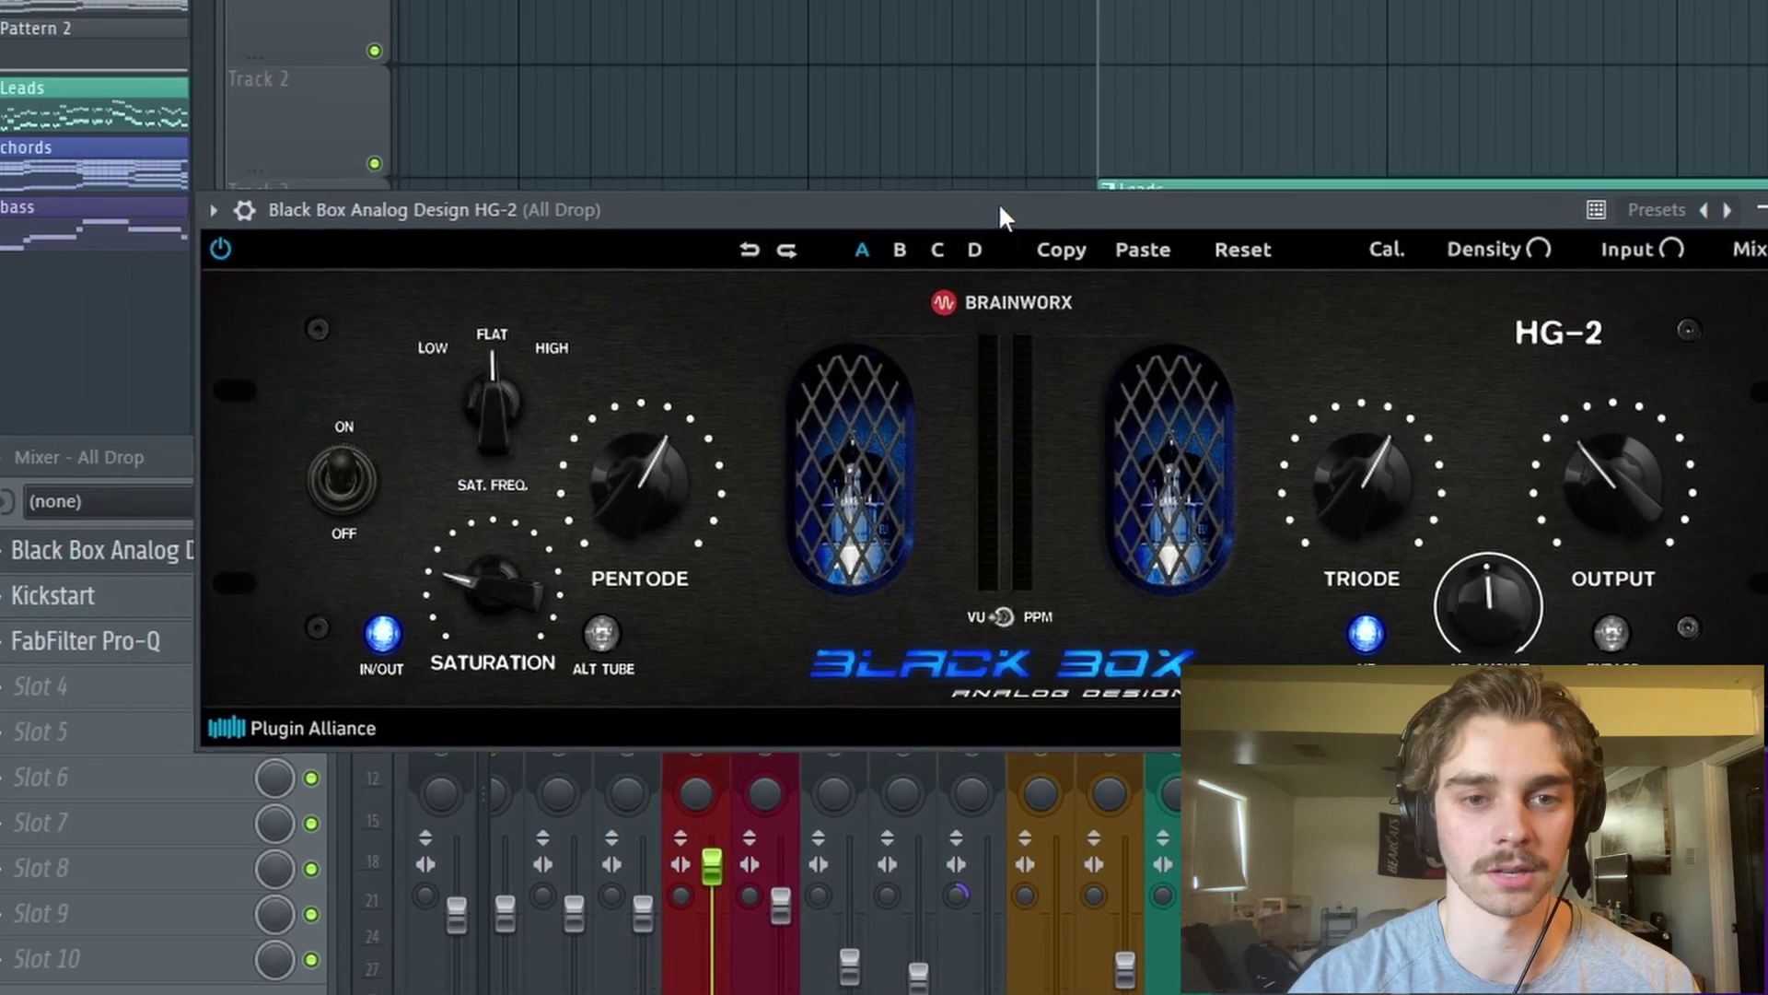
{"action": "left_click_drag", "start_coordinate": [866, 210], "coordinate": [886, 190]}
{"action": "left_click", "coordinate": [1682, 196]}
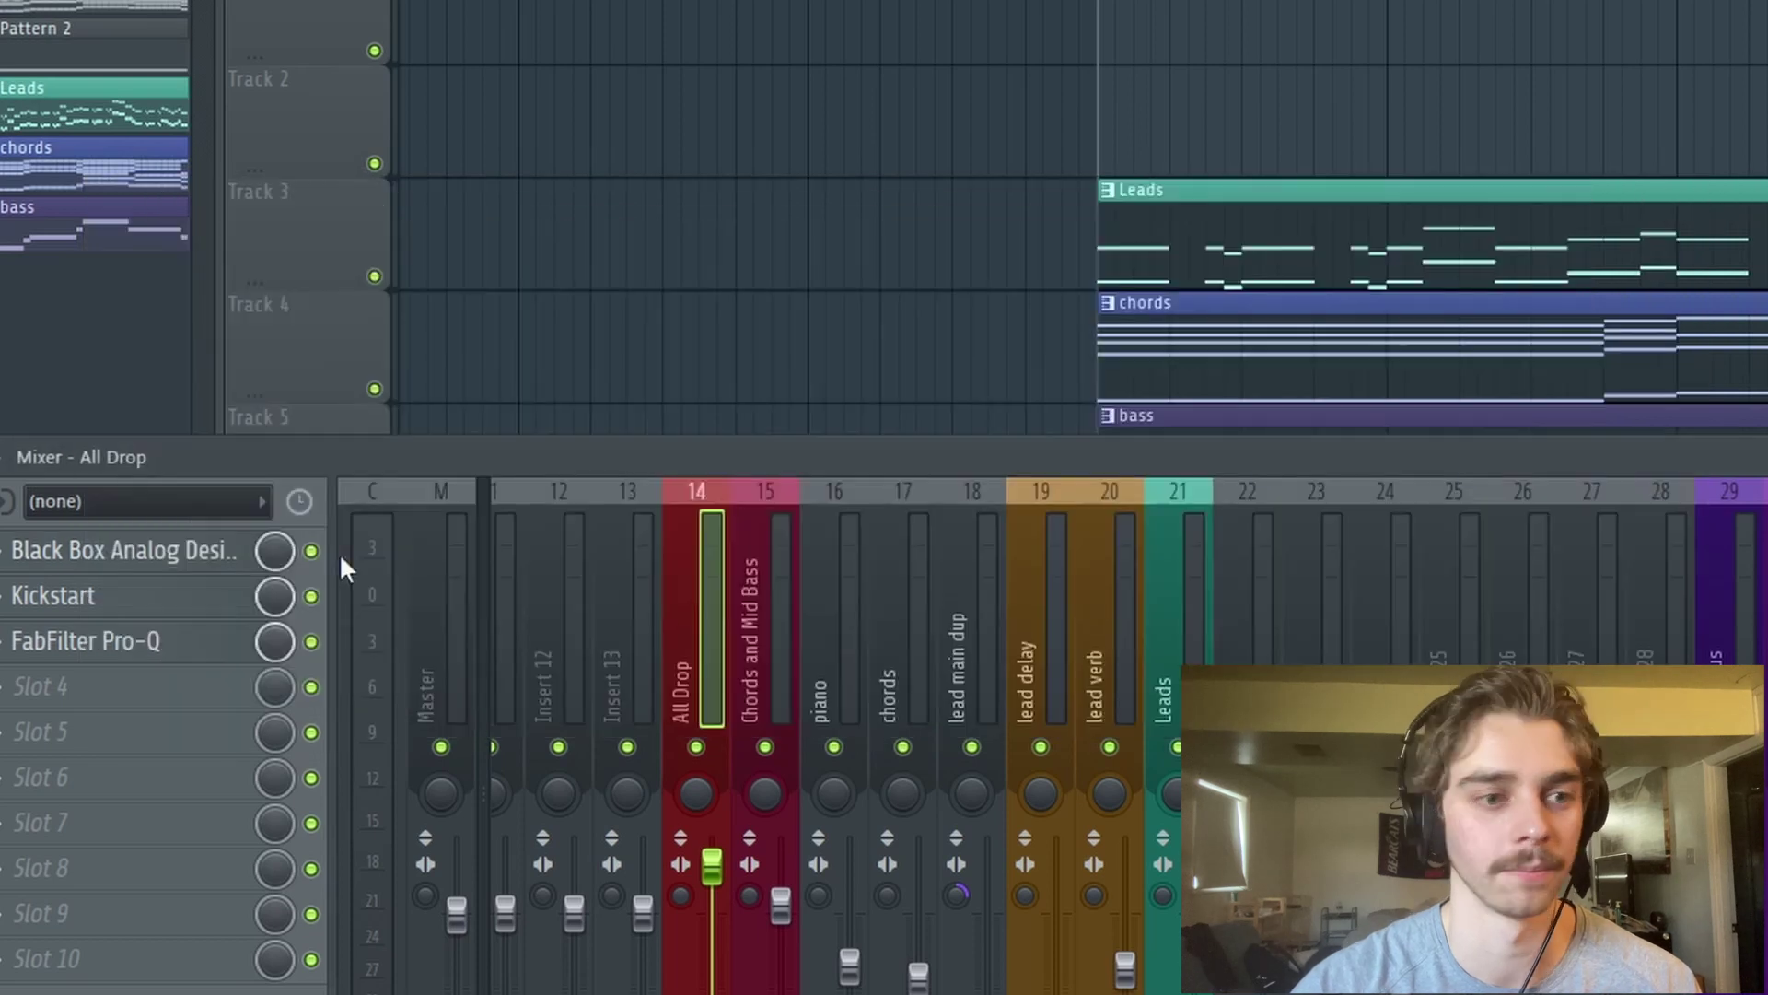
Step: Inspect the Kickstart sidechain curve and mix setting on the All Drop bus
{"action": "left_click", "coordinate": [164, 599]}
{"action": "left_click_drag", "start_coordinate": [797, 86], "coordinate": [820, 138]}
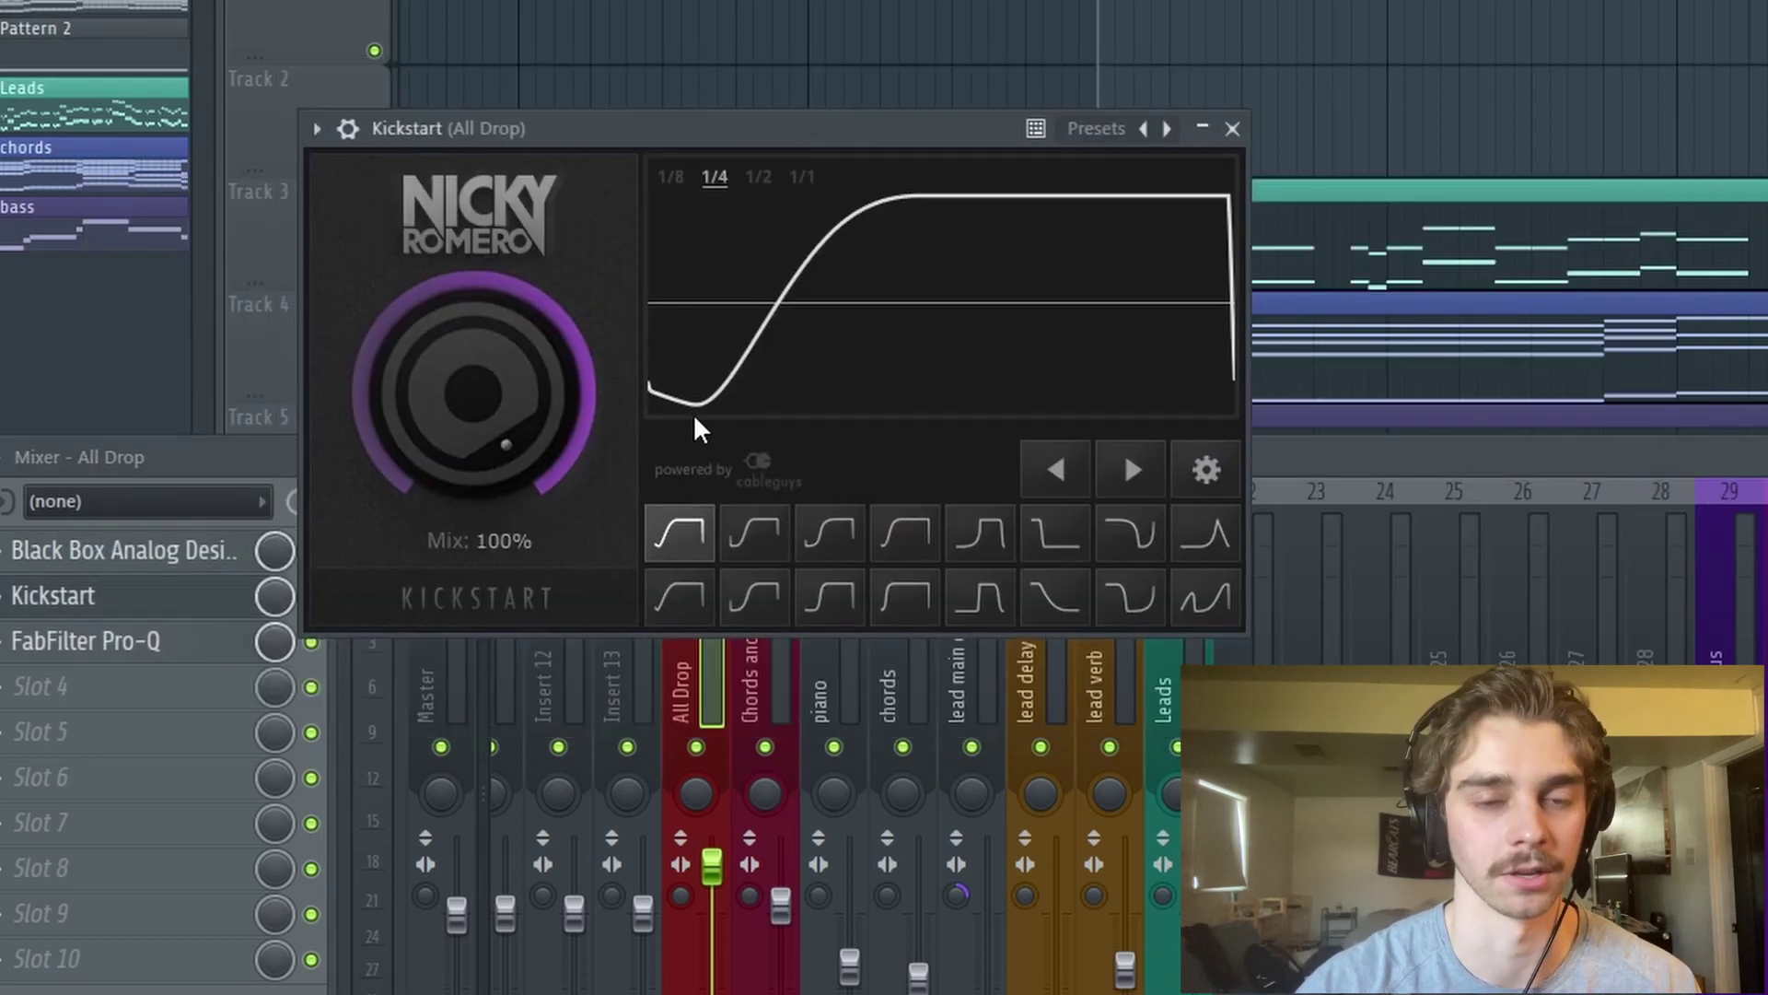
{"action": "left_click", "coordinate": [1232, 128]}
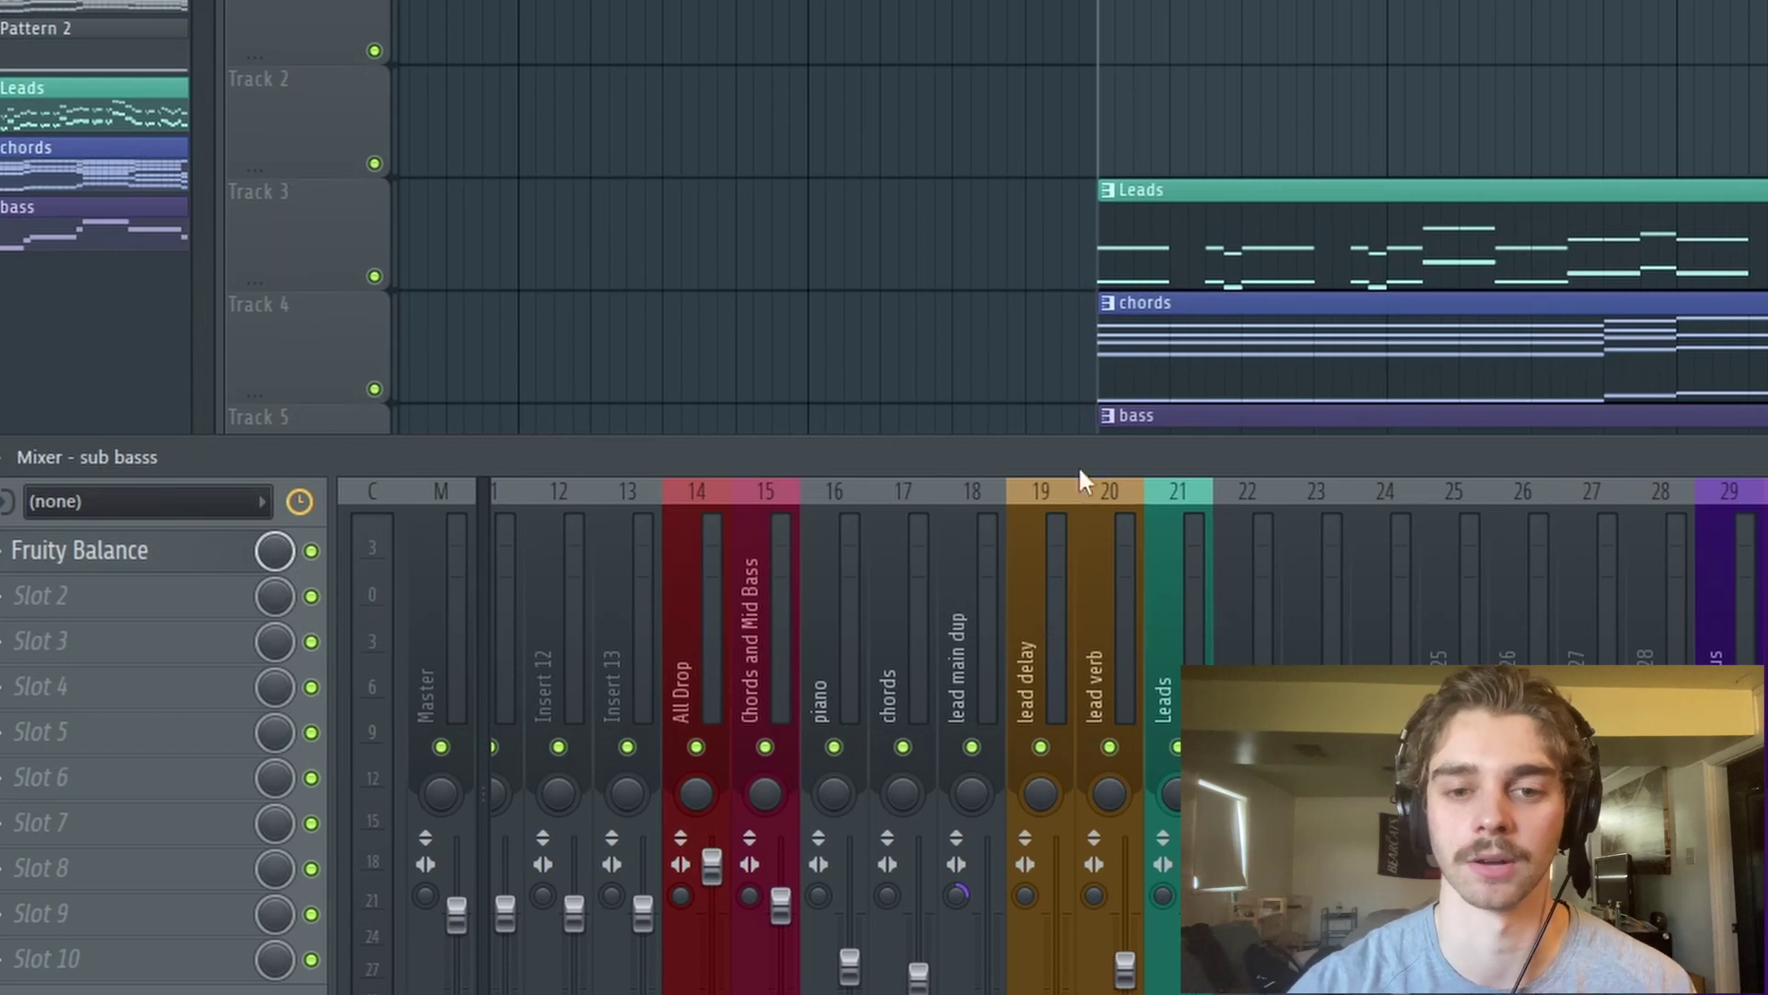
Step: Examine the sub basss volume automation on Track 7 against the kick clips on Track 6
{"action": "right_click", "coordinate": [1010, 366]}
{"action": "scroll", "coordinate": [1142, 617], "scroll_direction": "down", "scroll_amount": 4}
{"action": "scroll", "coordinate": [1225, 589], "scroll_direction": "up", "scroll_amount": 3}
{"action": "scroll", "coordinate": [1197, 667], "scroll_direction": "up", "scroll_amount": 6}
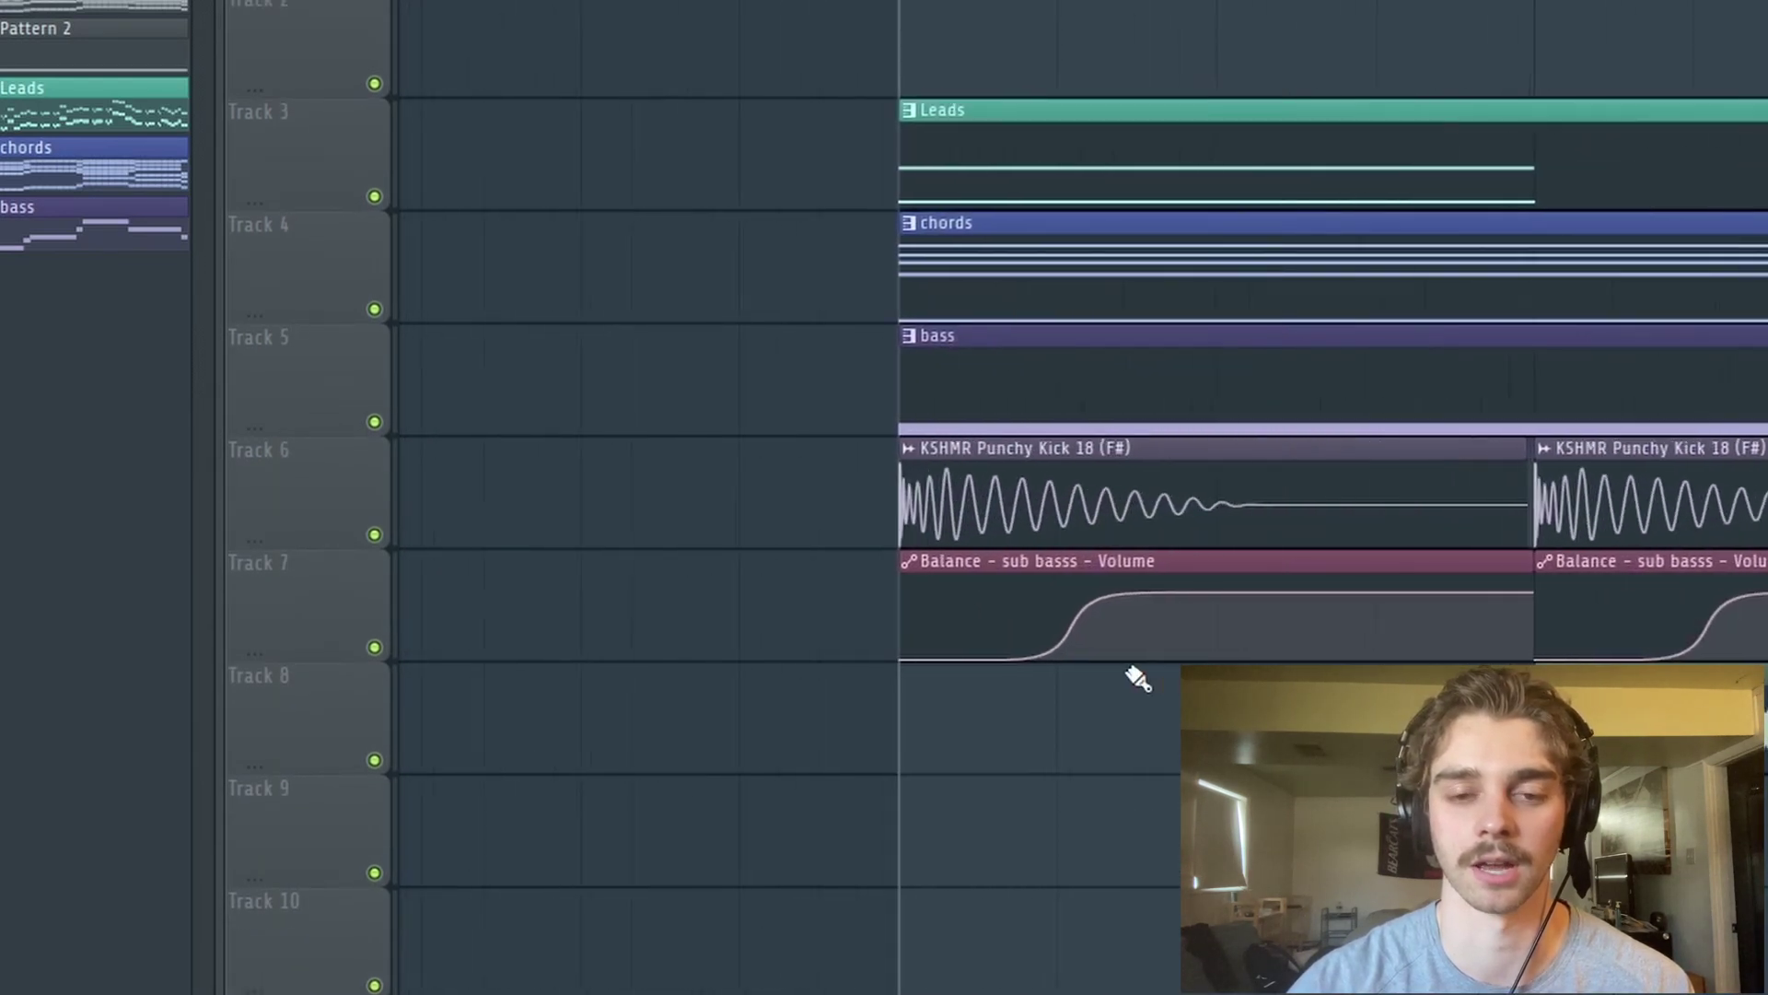
{"action": "scroll", "coordinate": [1139, 678], "scroll_direction": "up", "scroll_amount": 3}
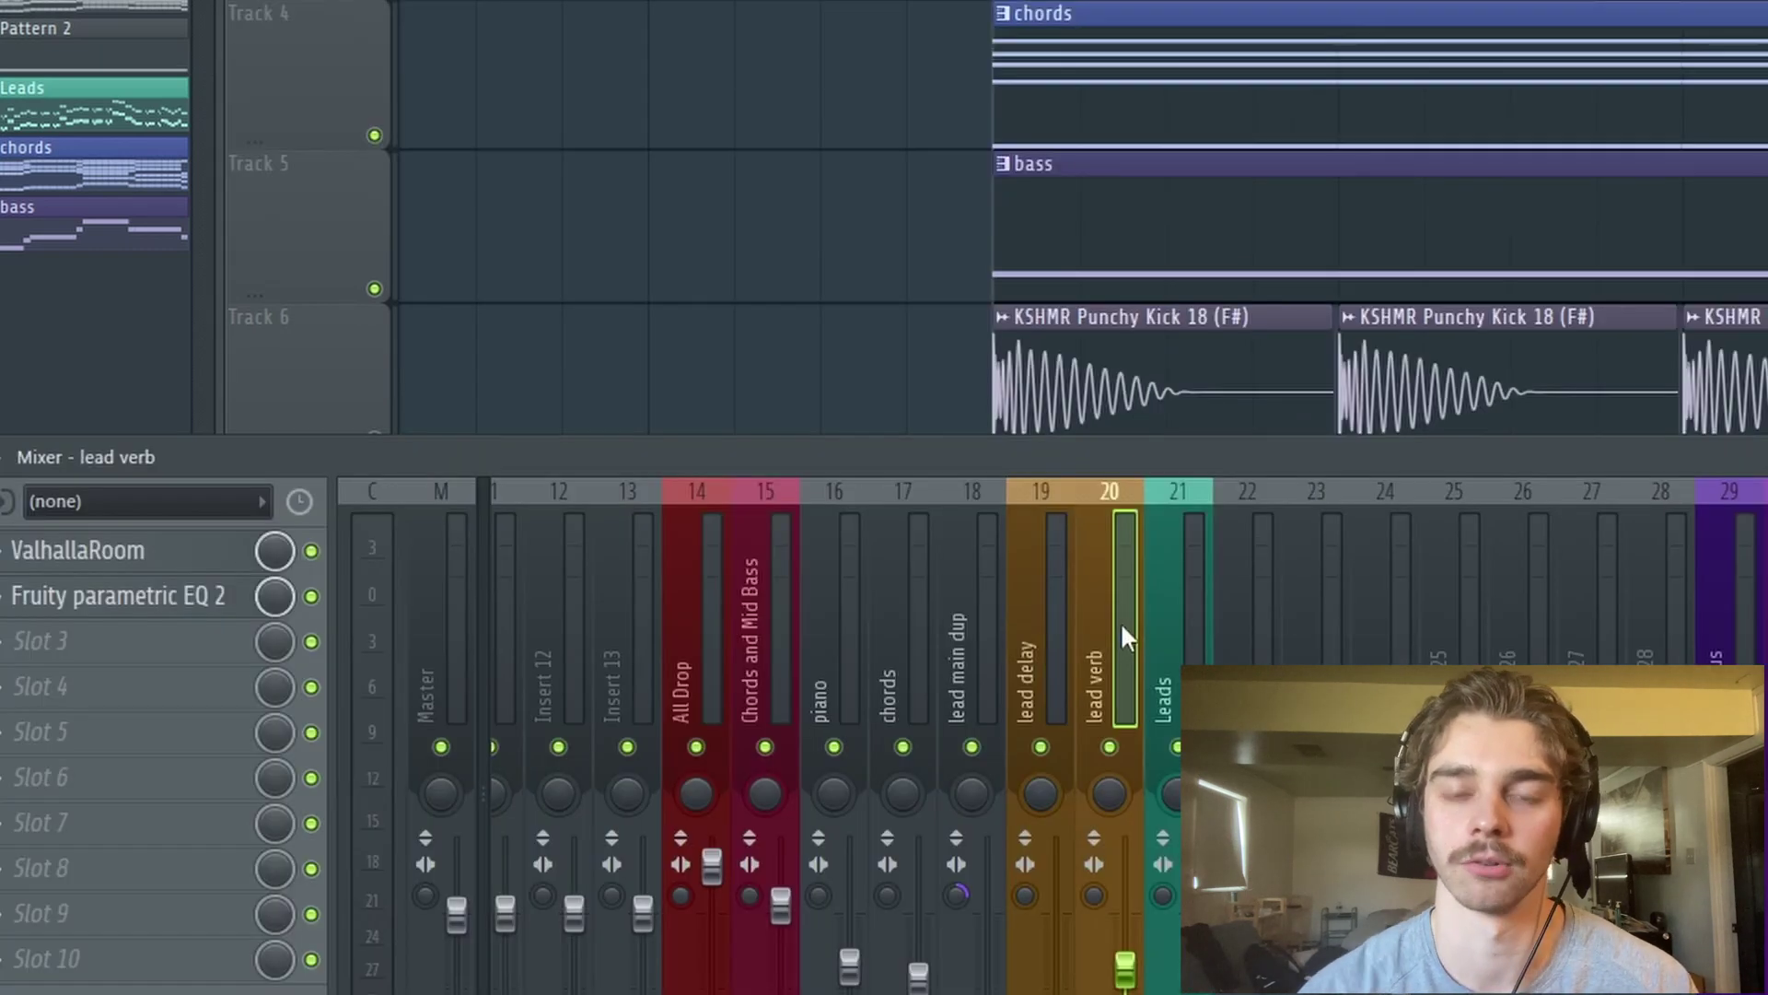
Step: Review the effect chains on lead delay, lead verb and Leads, and open Kickstart on the All Drop bus
{"action": "left_click", "coordinate": [1048, 632]}
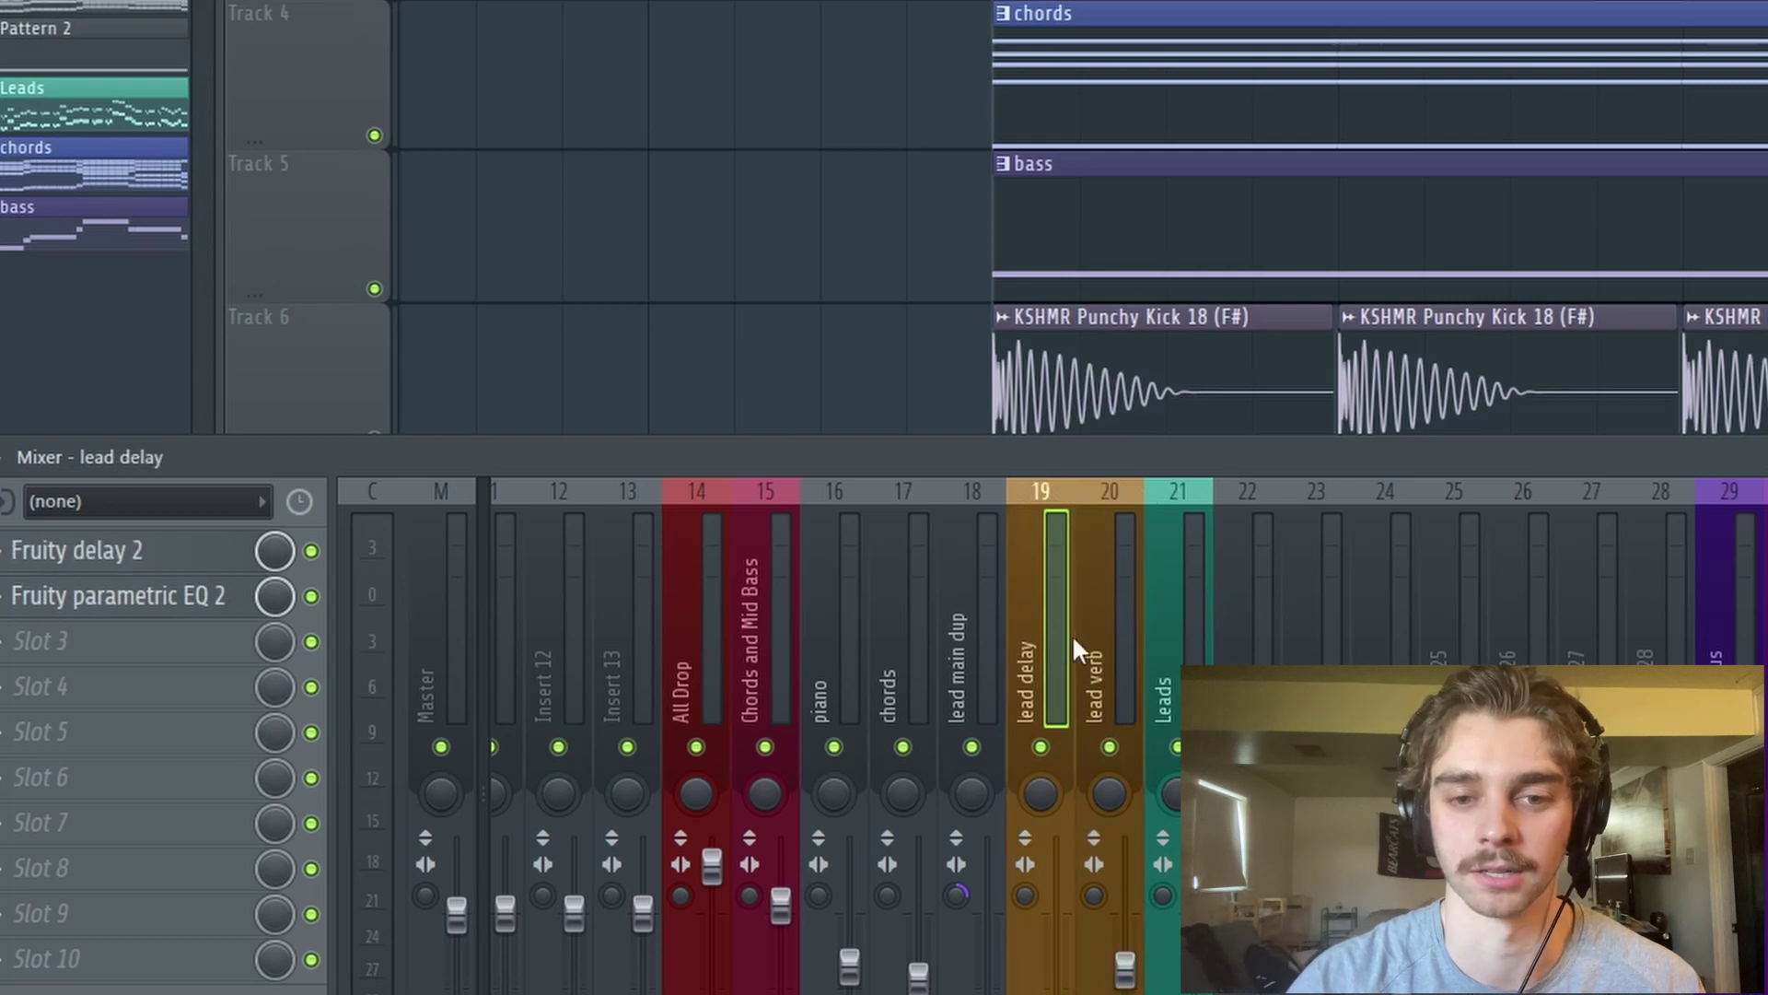
{"action": "key", "text": "Right"}
{"action": "key", "text": "Right"}
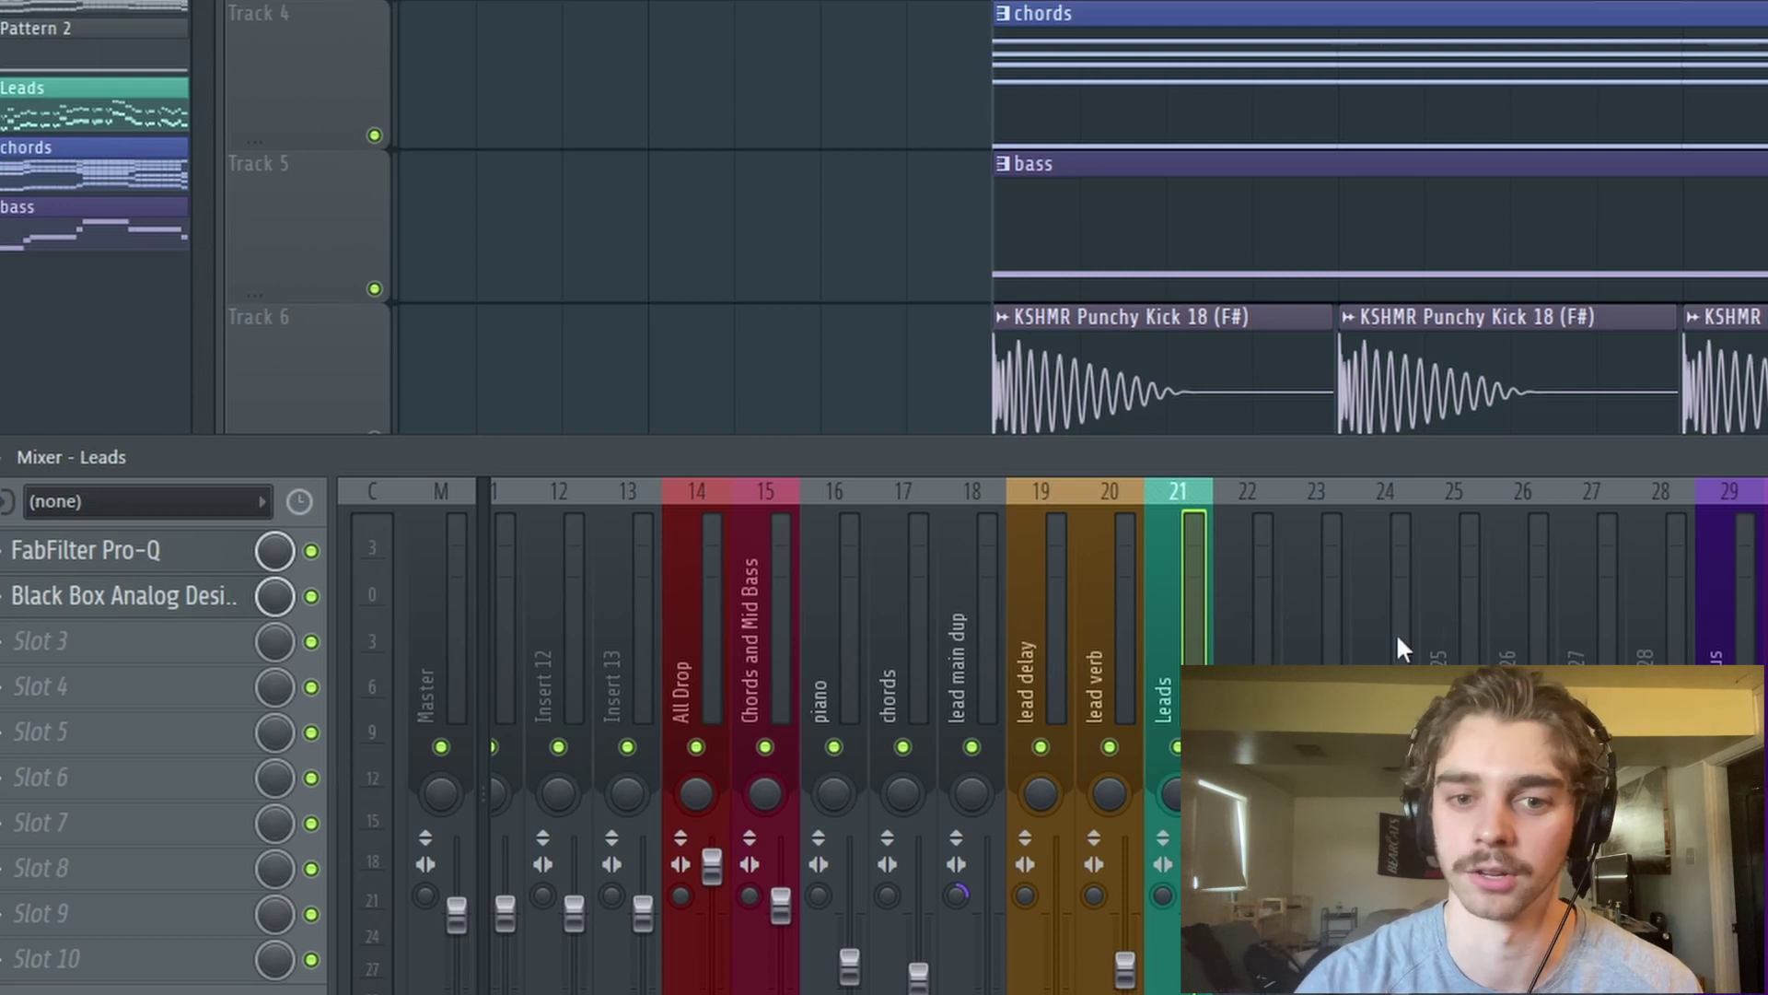
{"action": "left_click", "coordinate": [1135, 644]}
{"action": "left_click", "coordinate": [699, 660]}
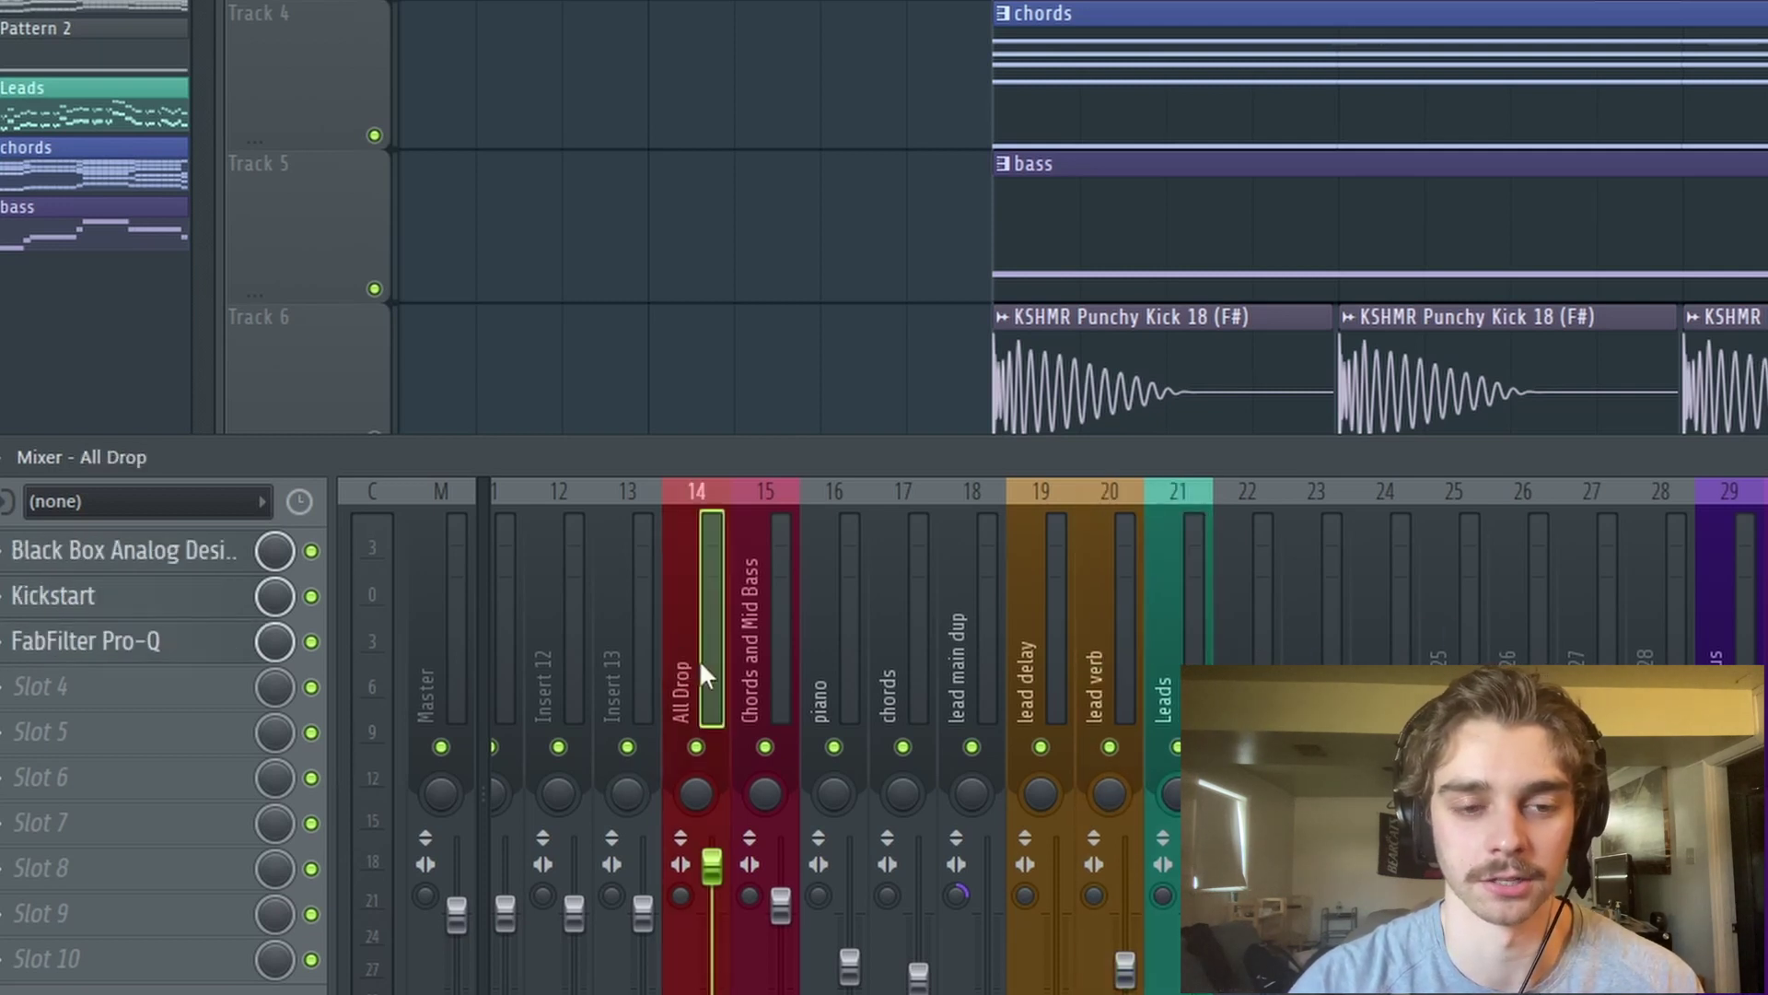
{"action": "left_click", "coordinate": [55, 596]}
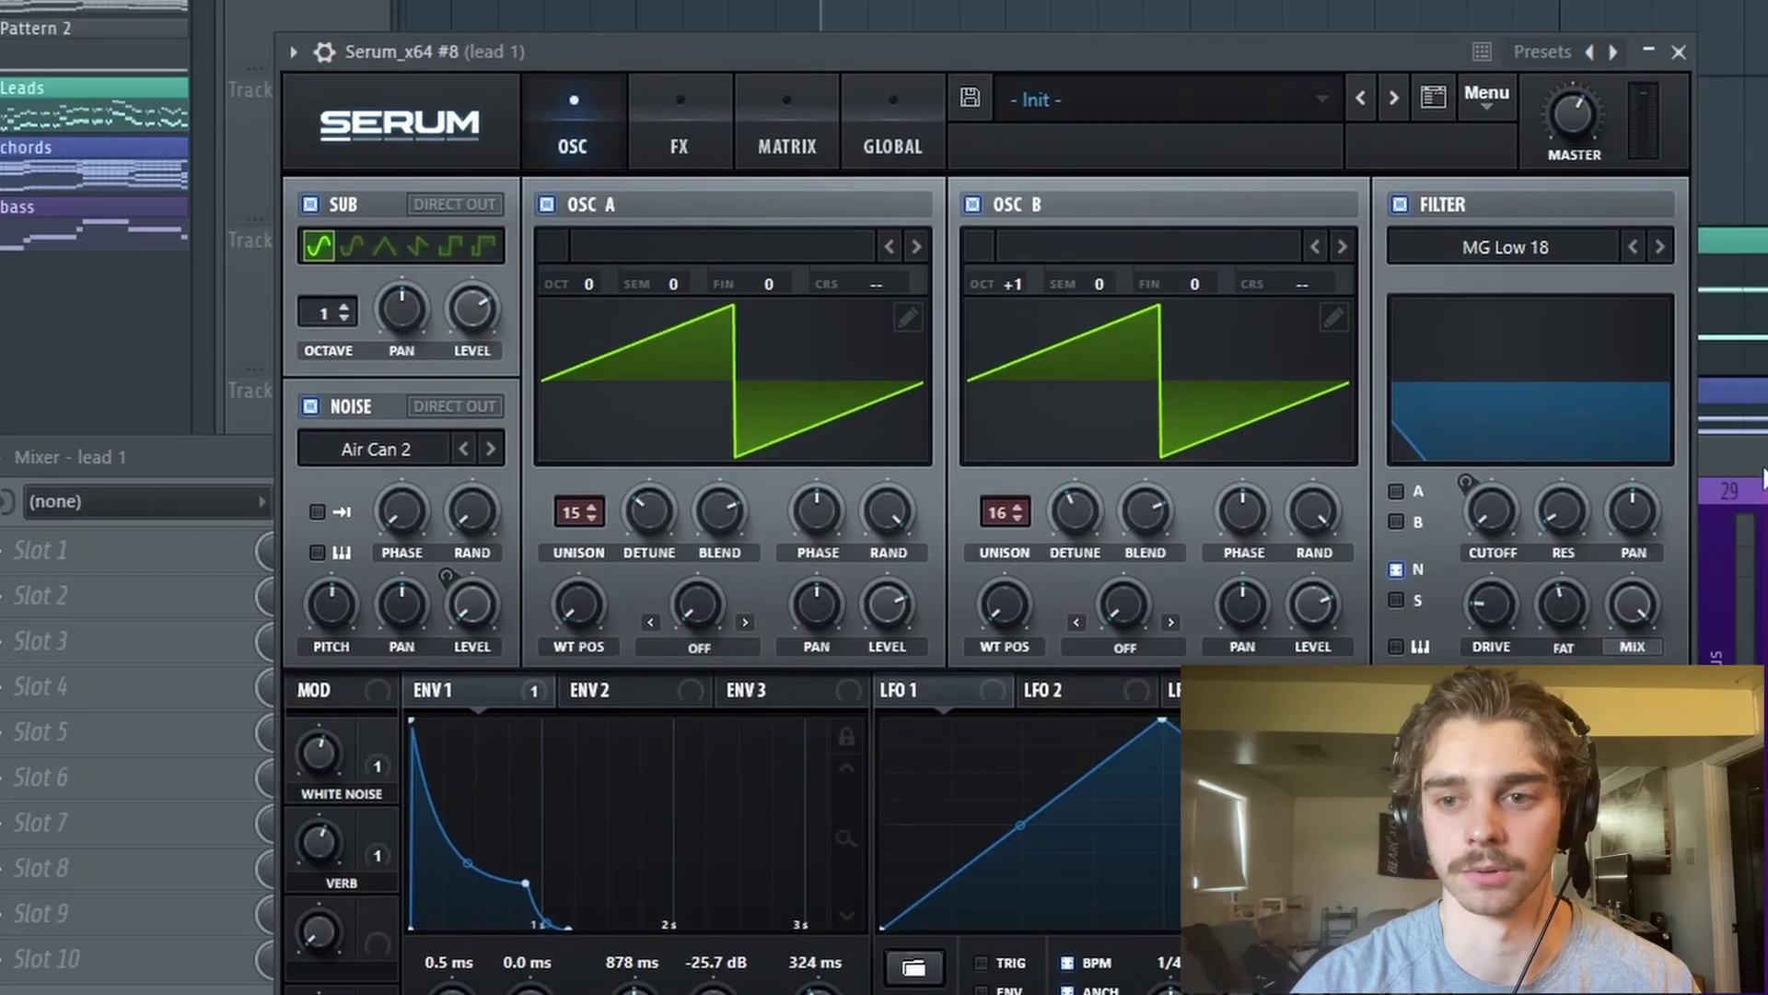
Step: Look over the Serum_x64 #8 patch for lead 1 and solo the lead main dup mixer track
{"action": "left_click_drag", "start_coordinate": [1046, 55], "coordinate": [1081, 23]}
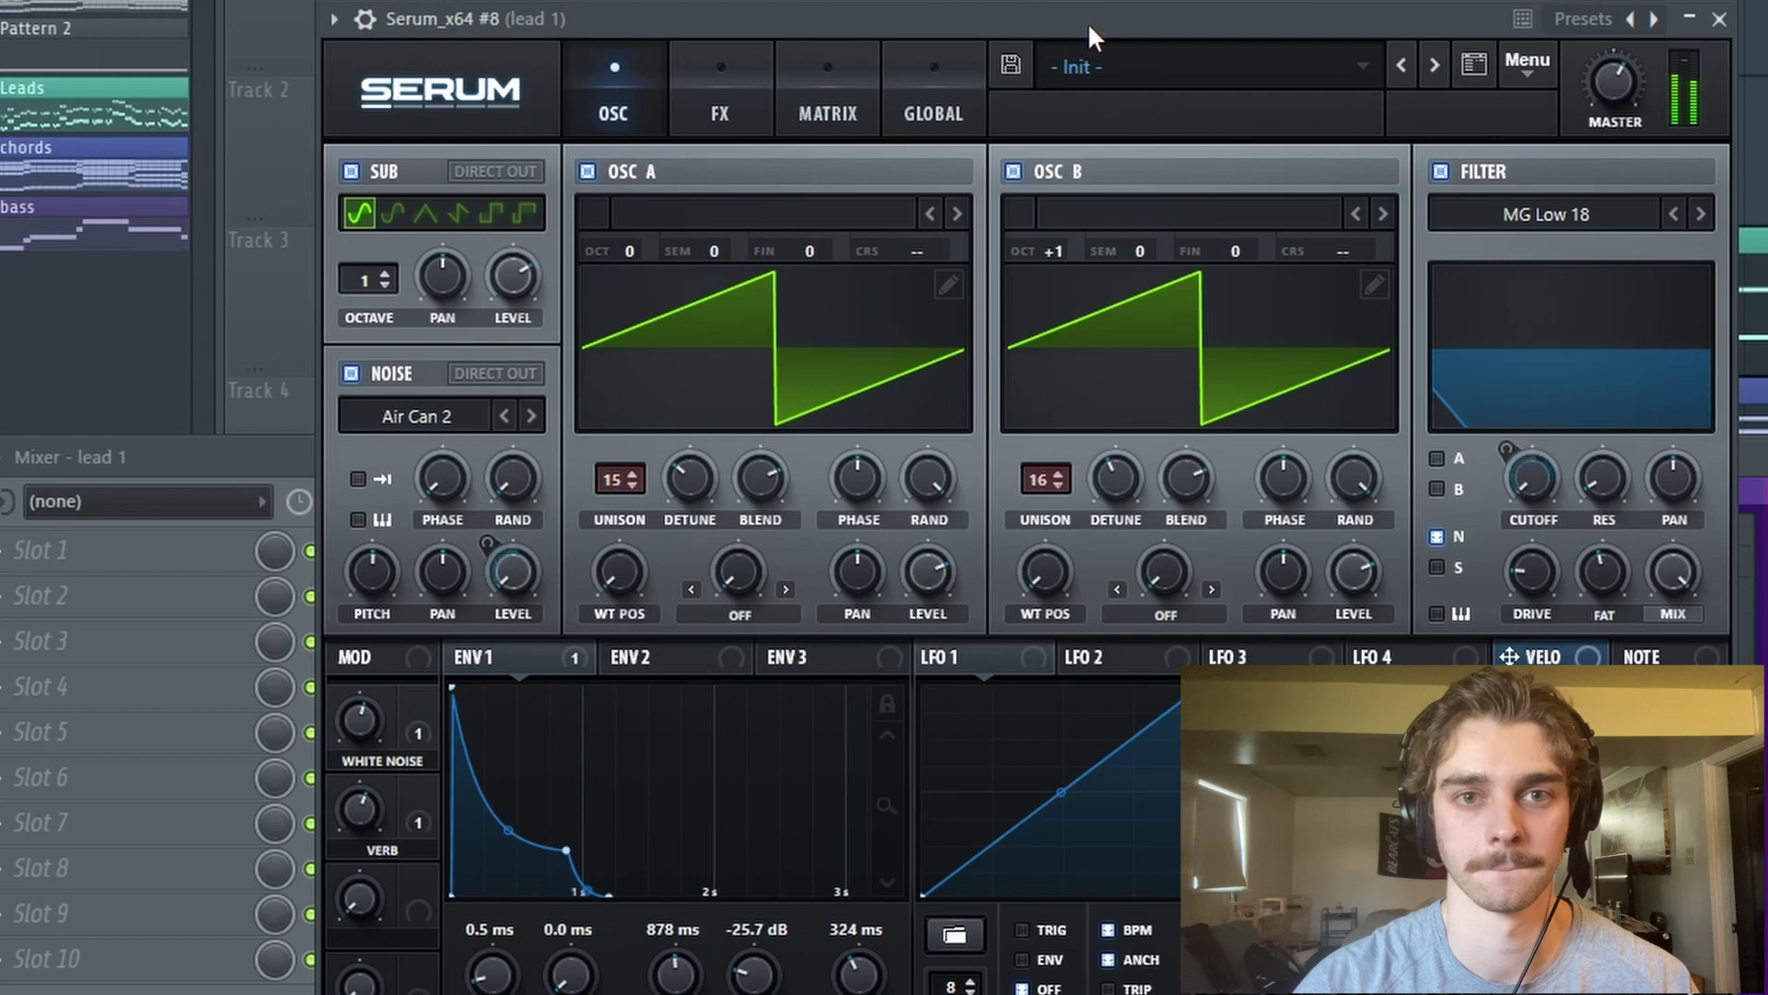
{"action": "key", "text": "Escape"}
{"action": "left_click", "coordinate": [973, 746]}
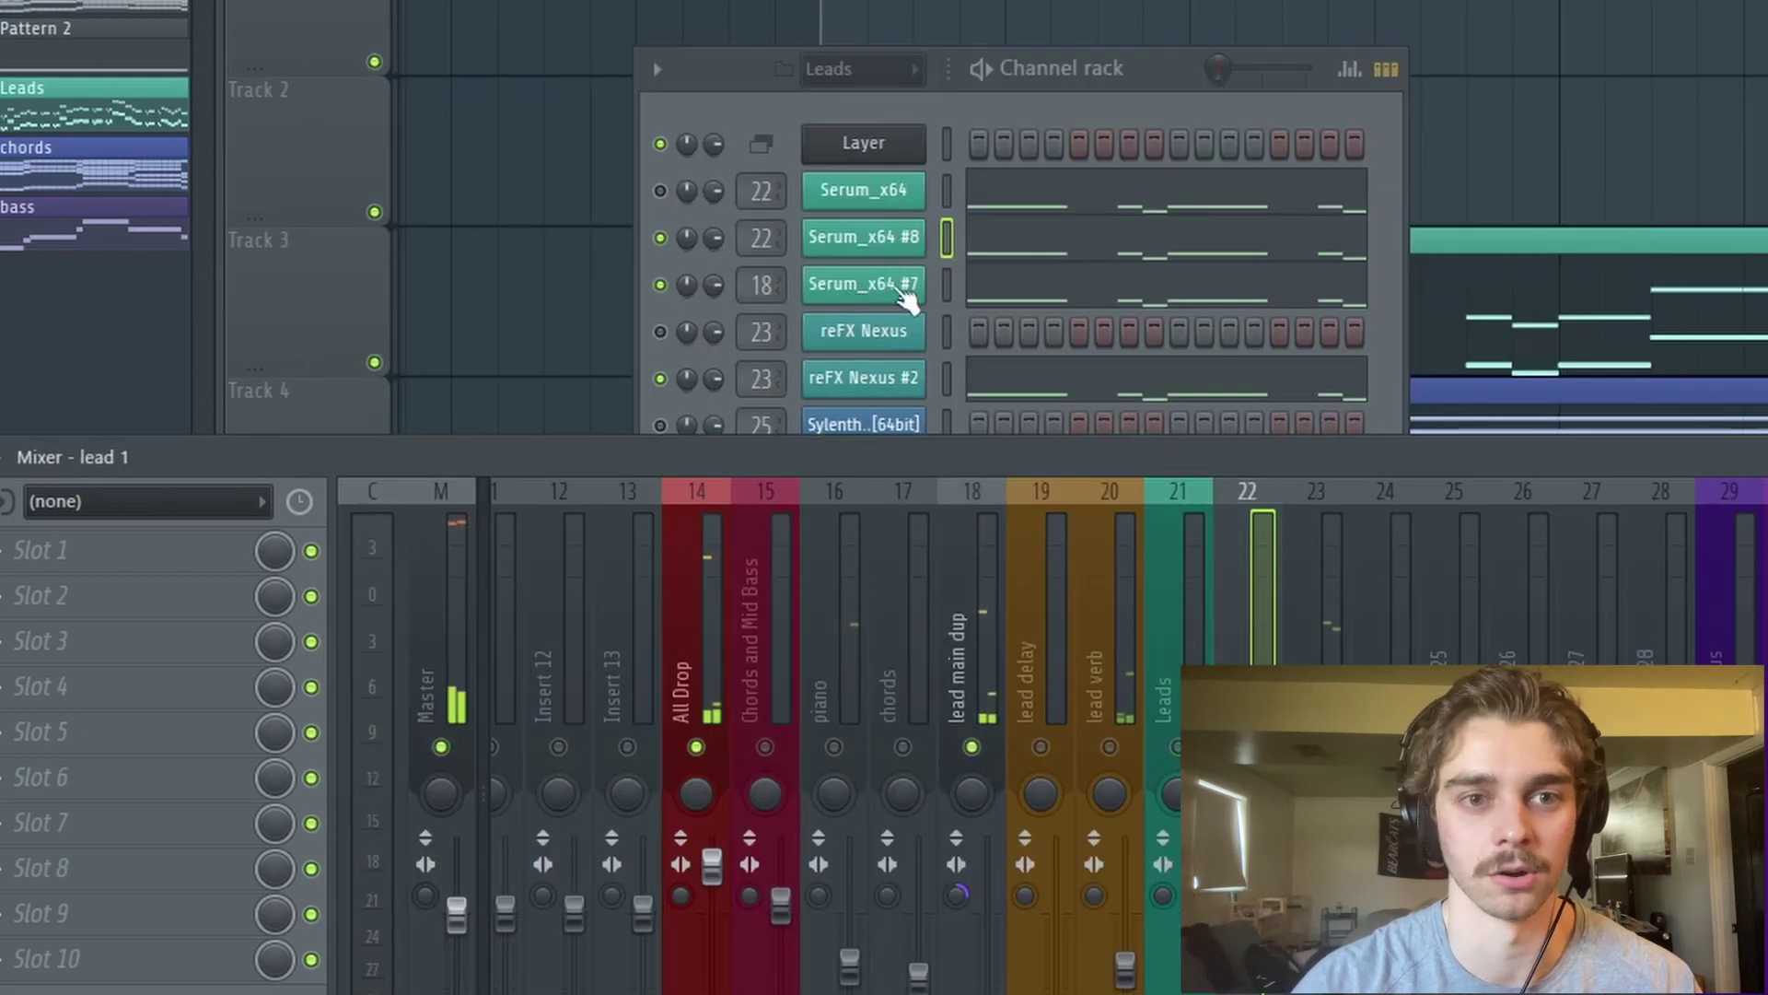
Step: Examine the oscillator and effects settings of Serum_x64 #7, the instrument feeding lead main dup
{"action": "left_click", "coordinate": [901, 286]}
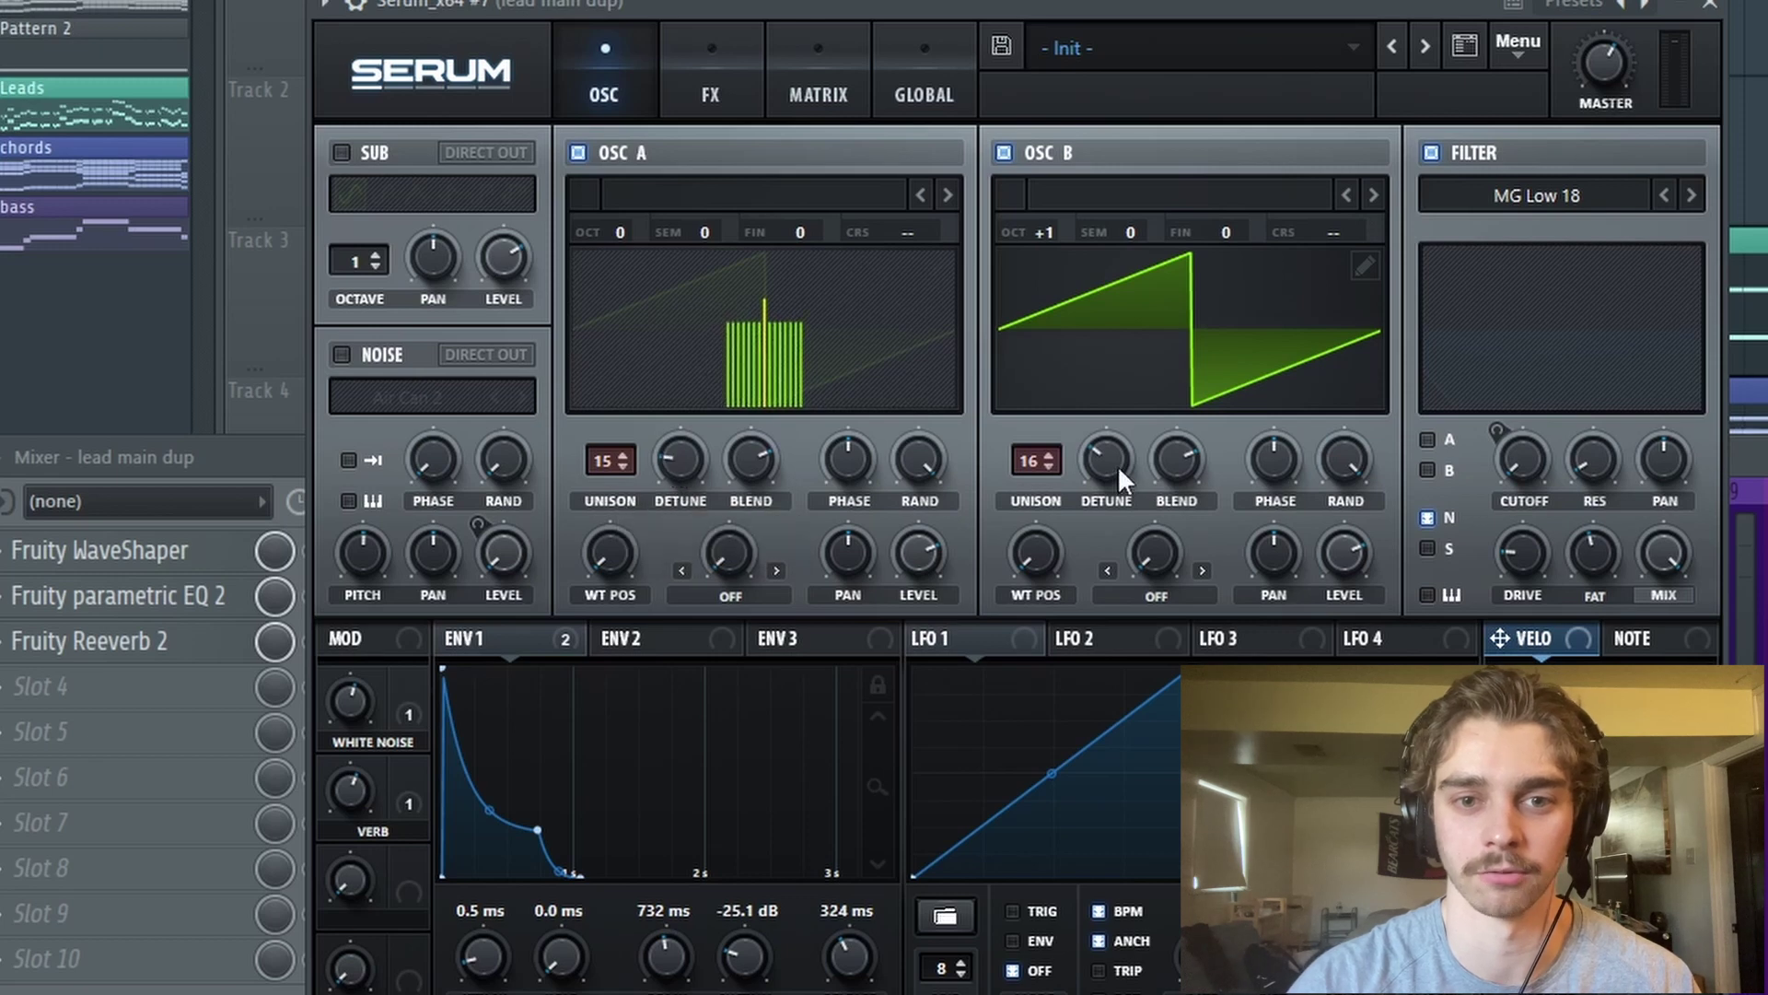
{"action": "mouse_move", "coordinate": [1113, 462]}
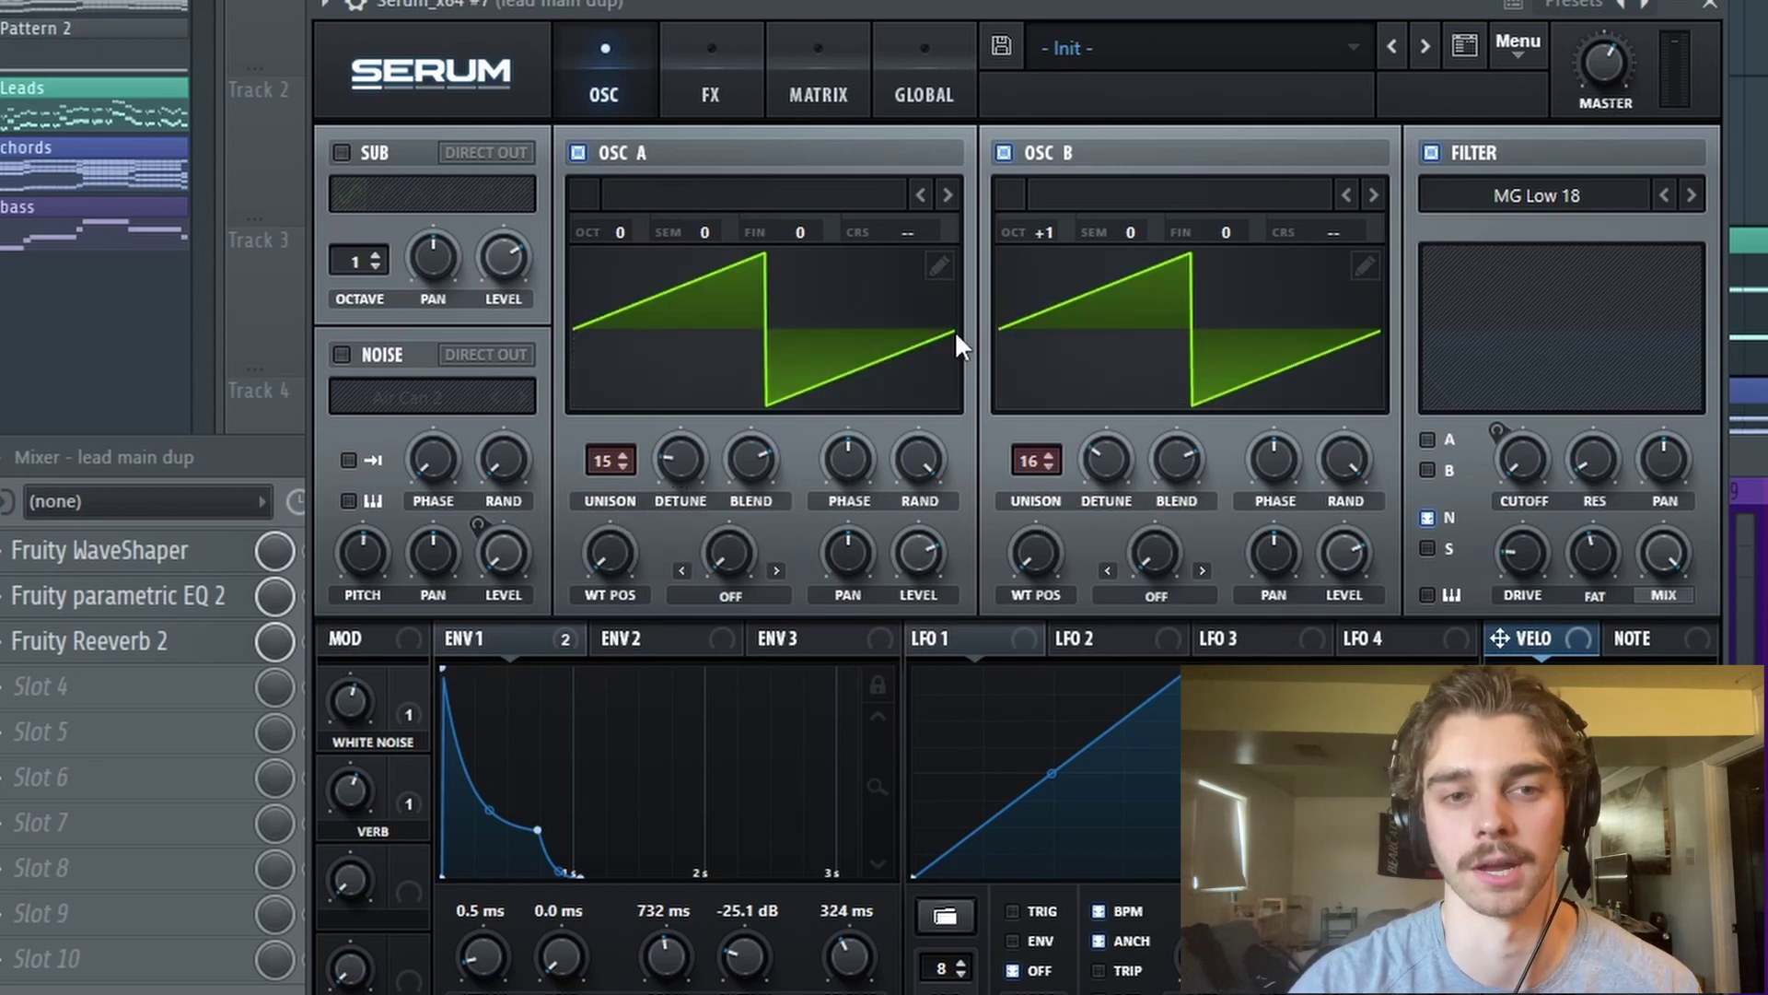
{"action": "left_click", "coordinate": [707, 42]}
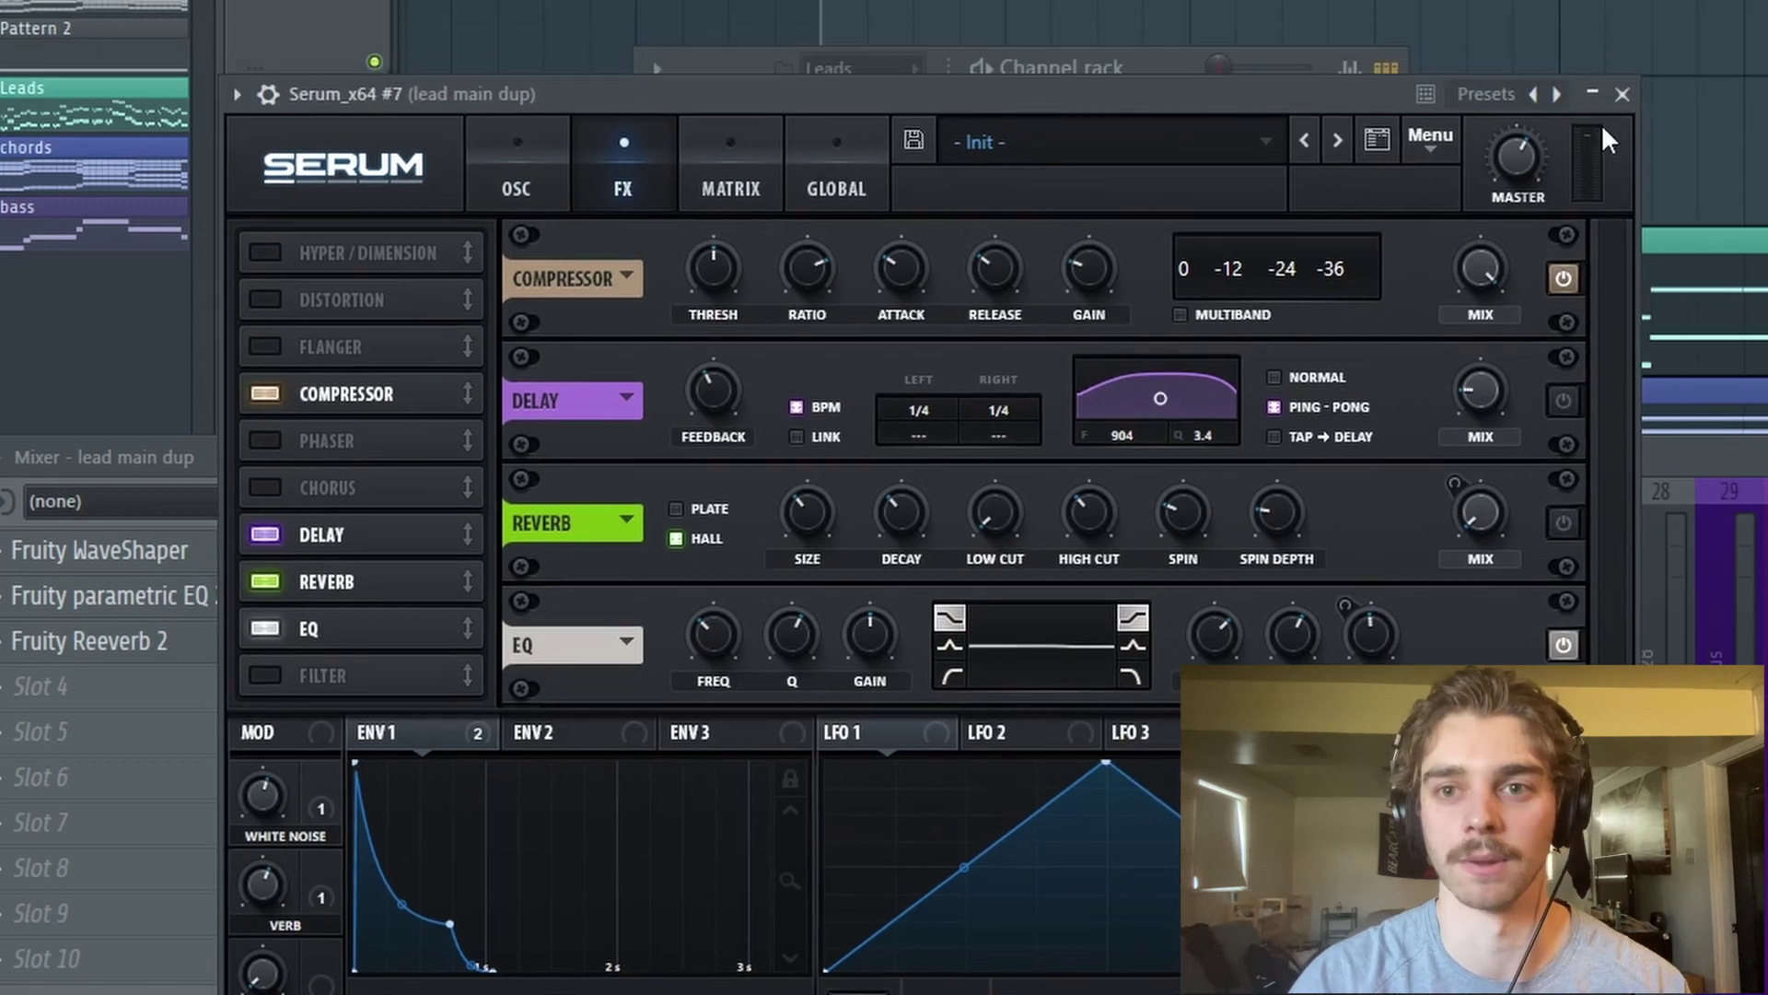
{"action": "key", "text": "Escape"}
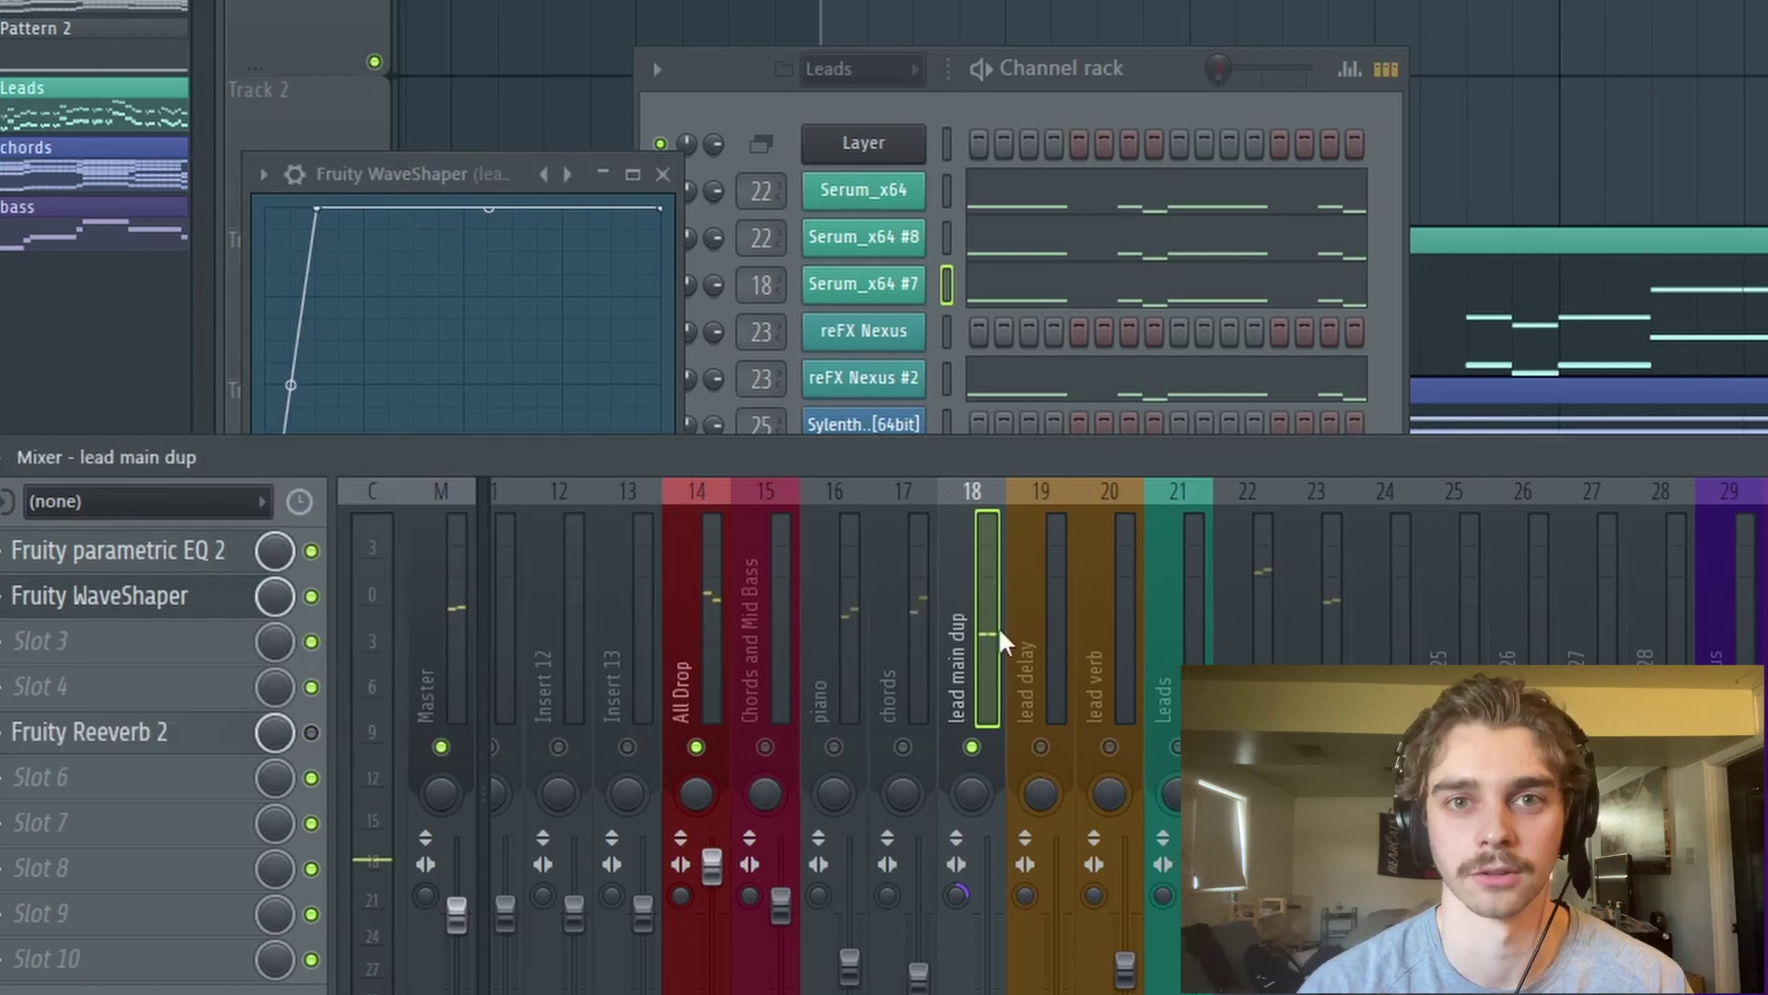
Step: Compare the soloed lead main dup with its EQ and WaveShaper bypassed and enabled, and play the drop with all mixer tracks on
{"action": "key", "text": "space"}
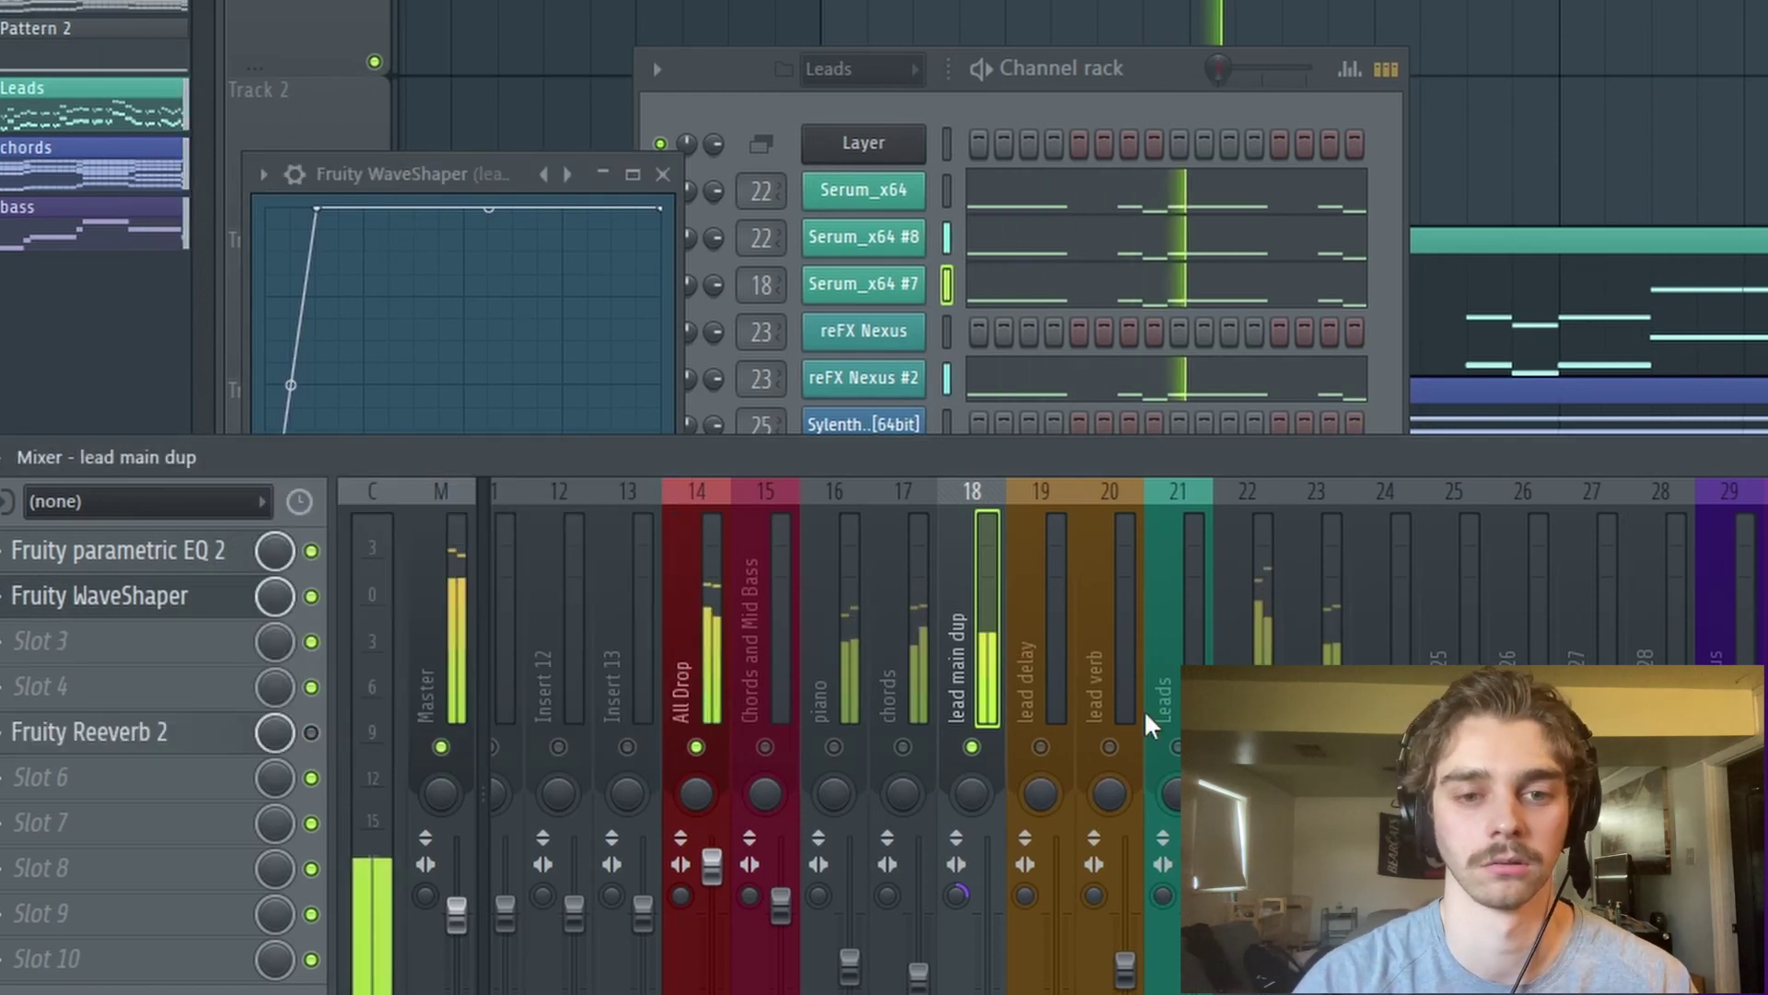
{"action": "key", "text": "space"}
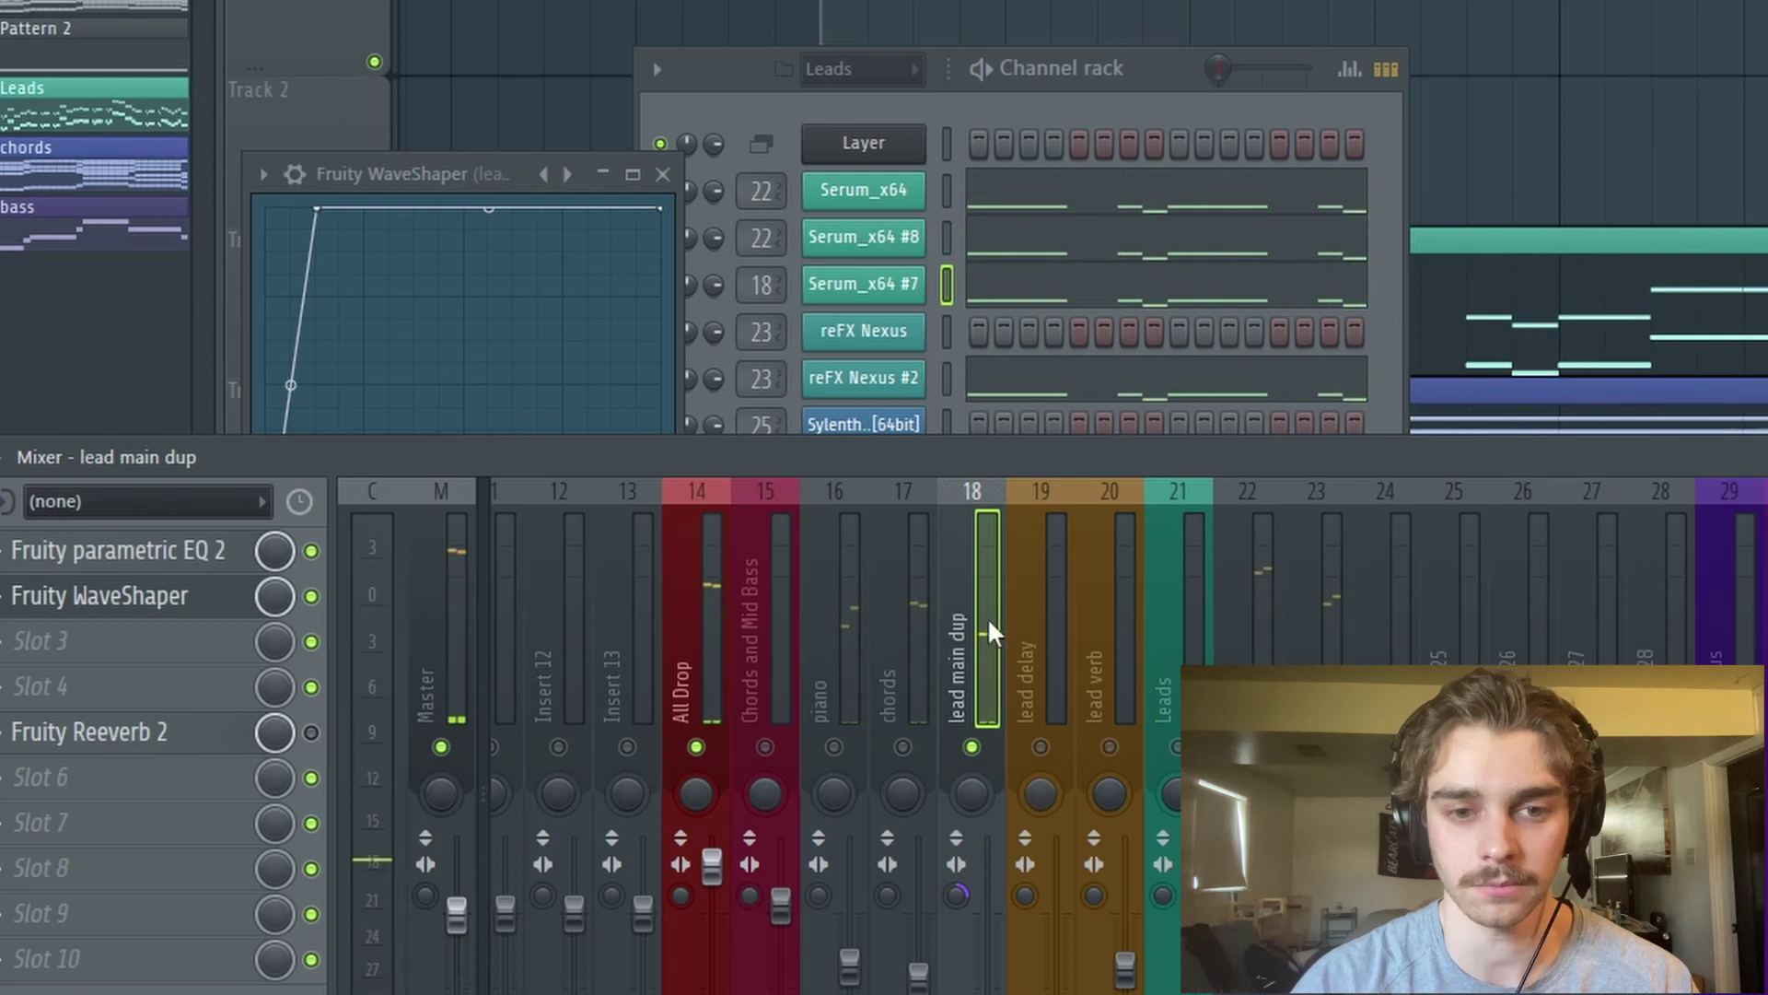
{"action": "key", "text": "space"}
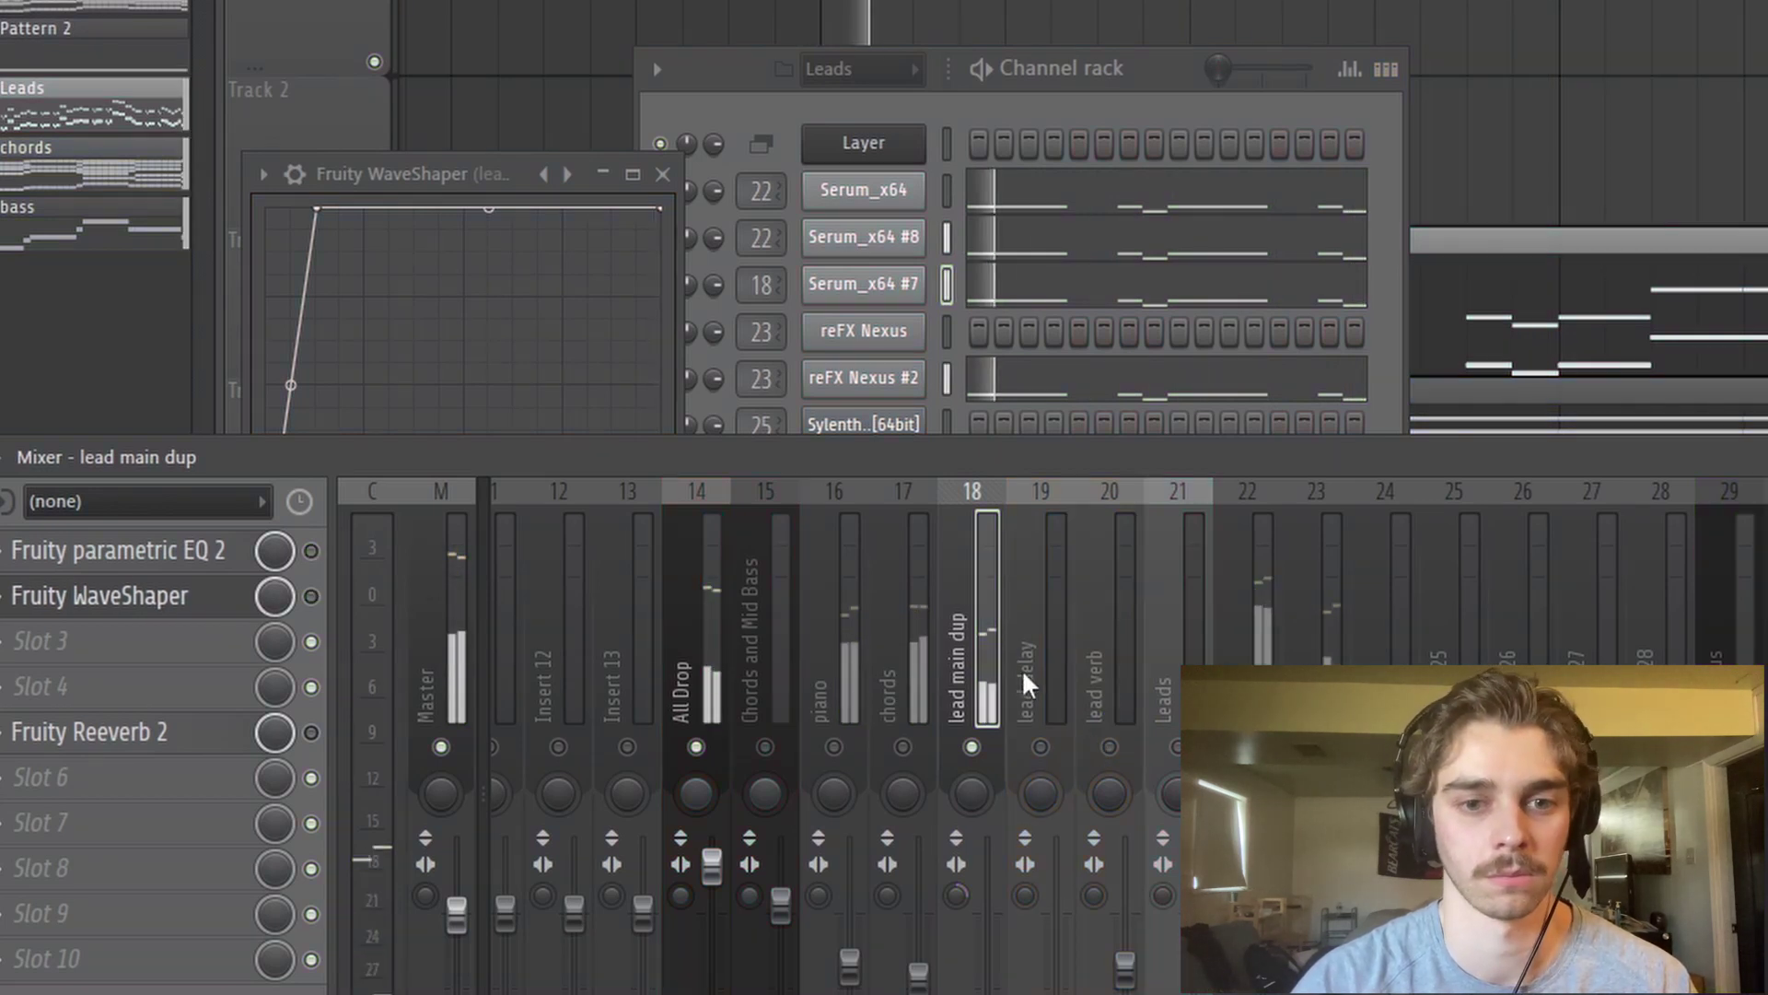
{"action": "left_click", "coordinate": [312, 596]}
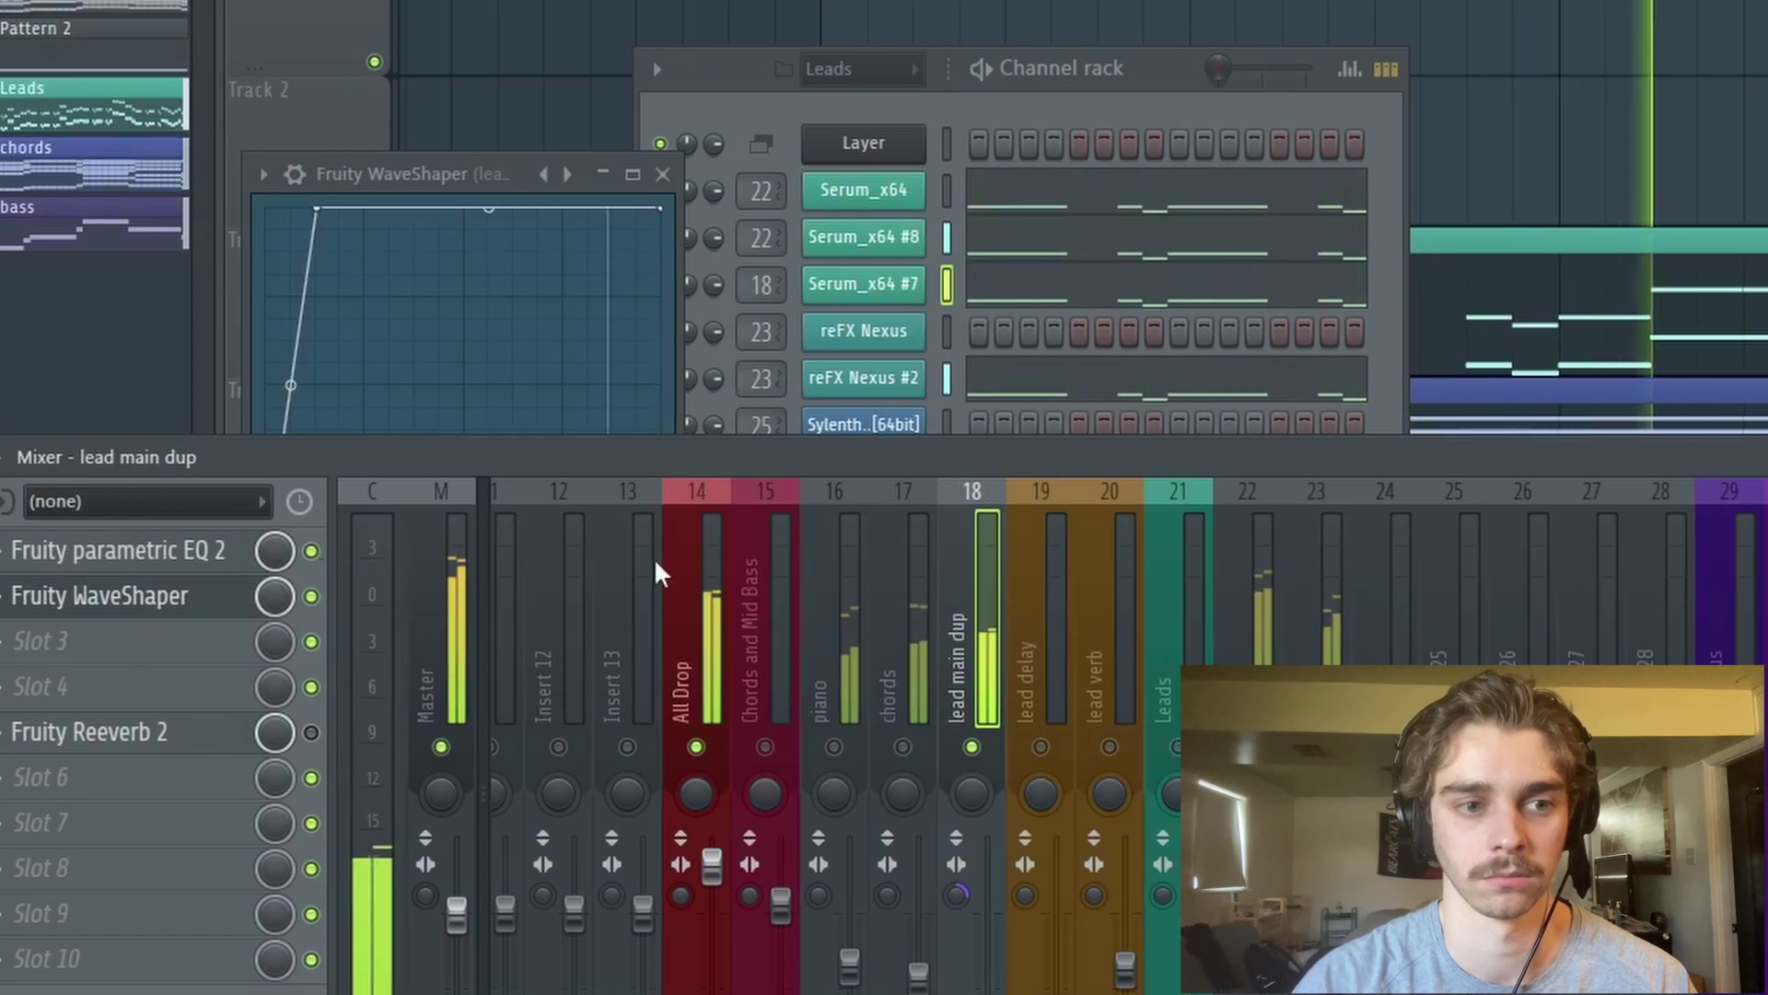
{"action": "key", "text": "space"}
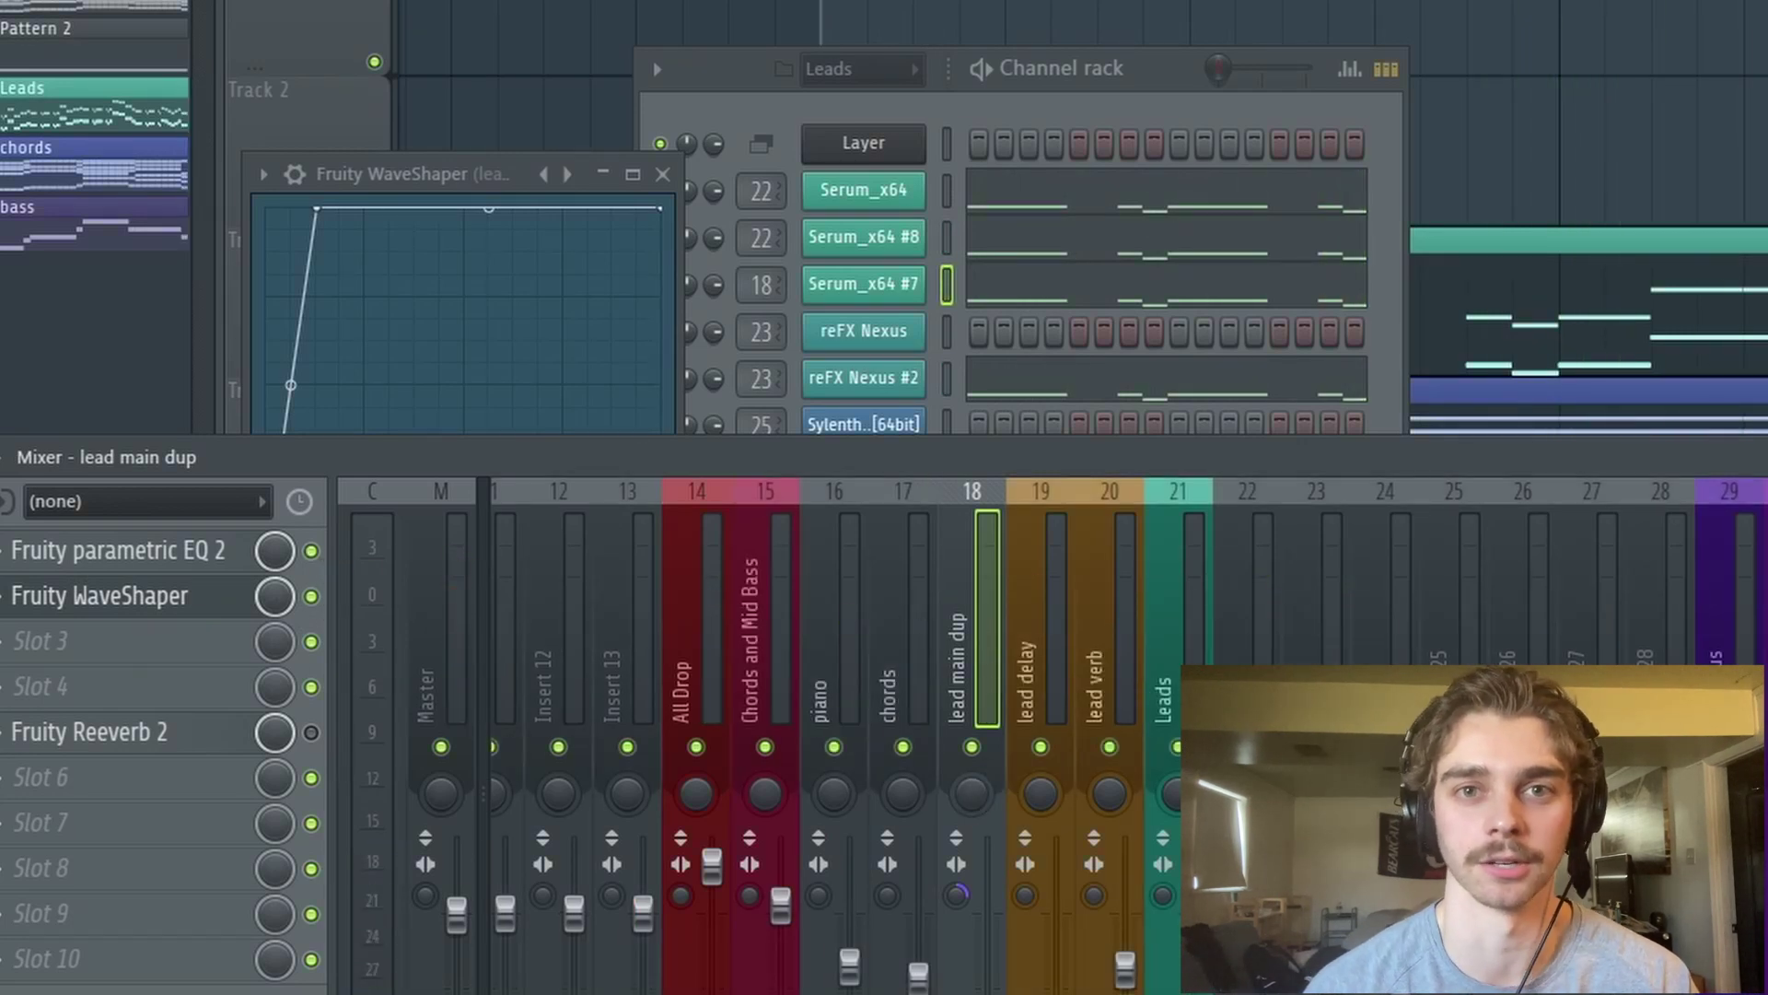
{"action": "key", "text": "space"}
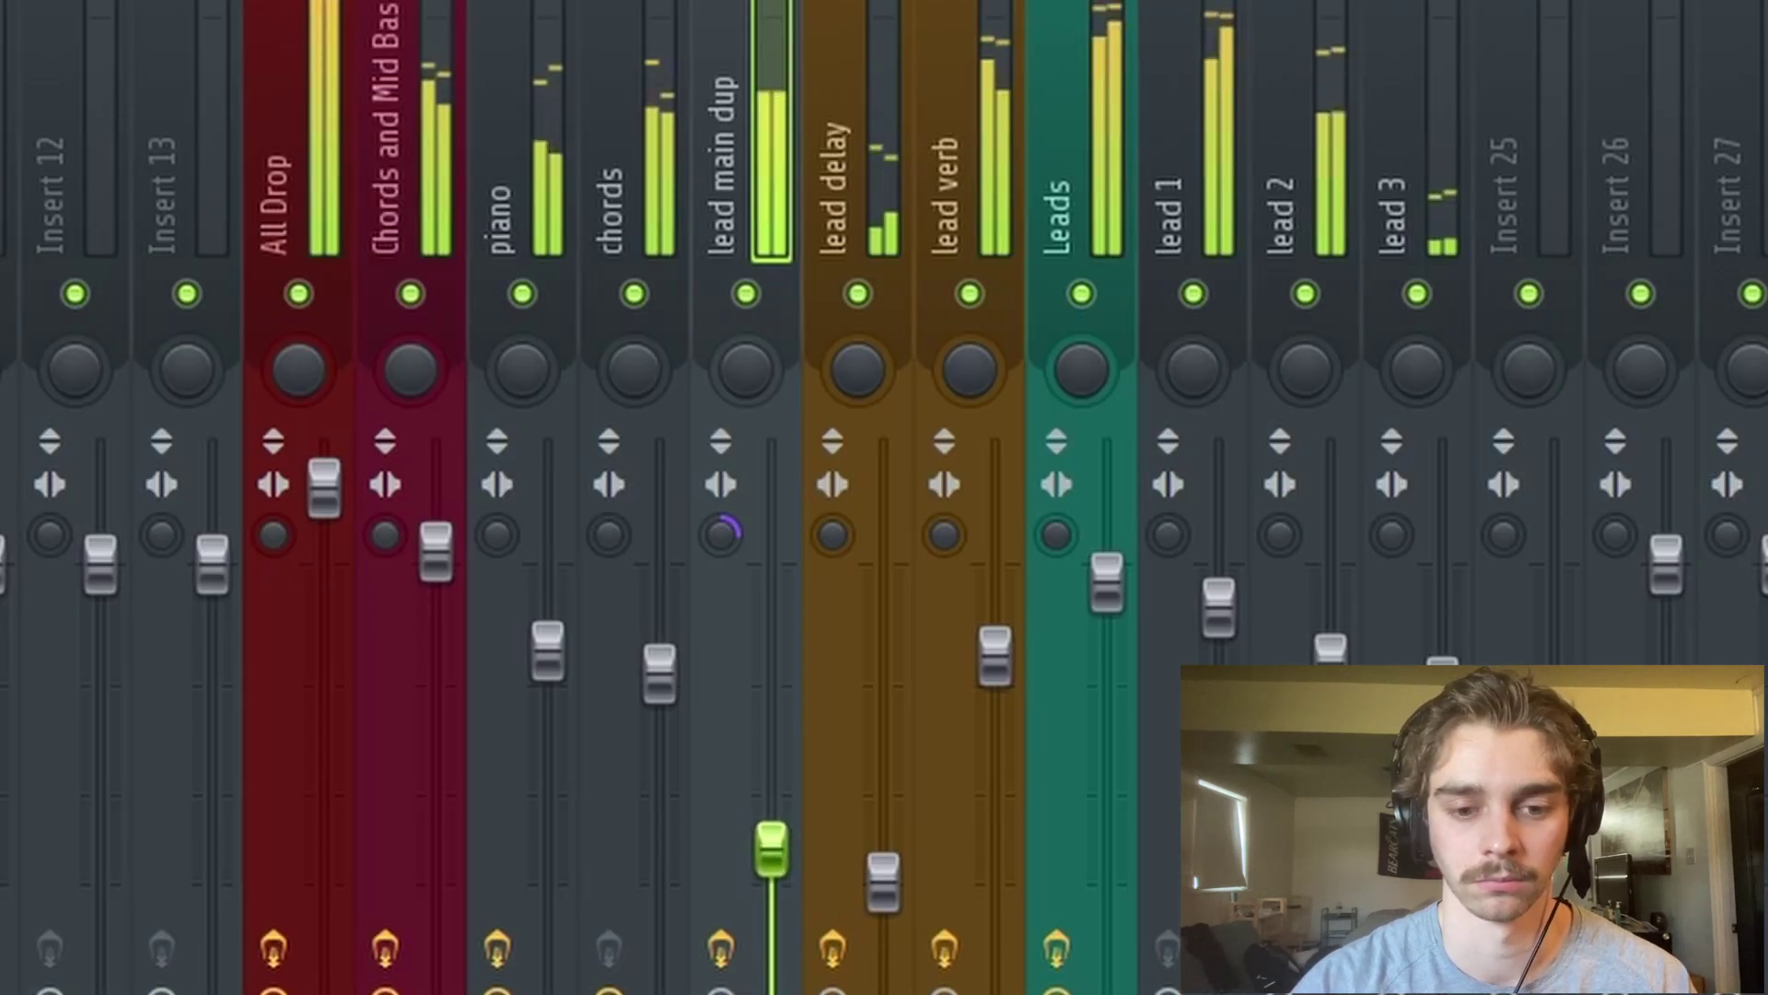
Step: Compare the playing drop with the lead main dup mixer track muted and unmuted
{"action": "left_click", "coordinate": [746, 293]}
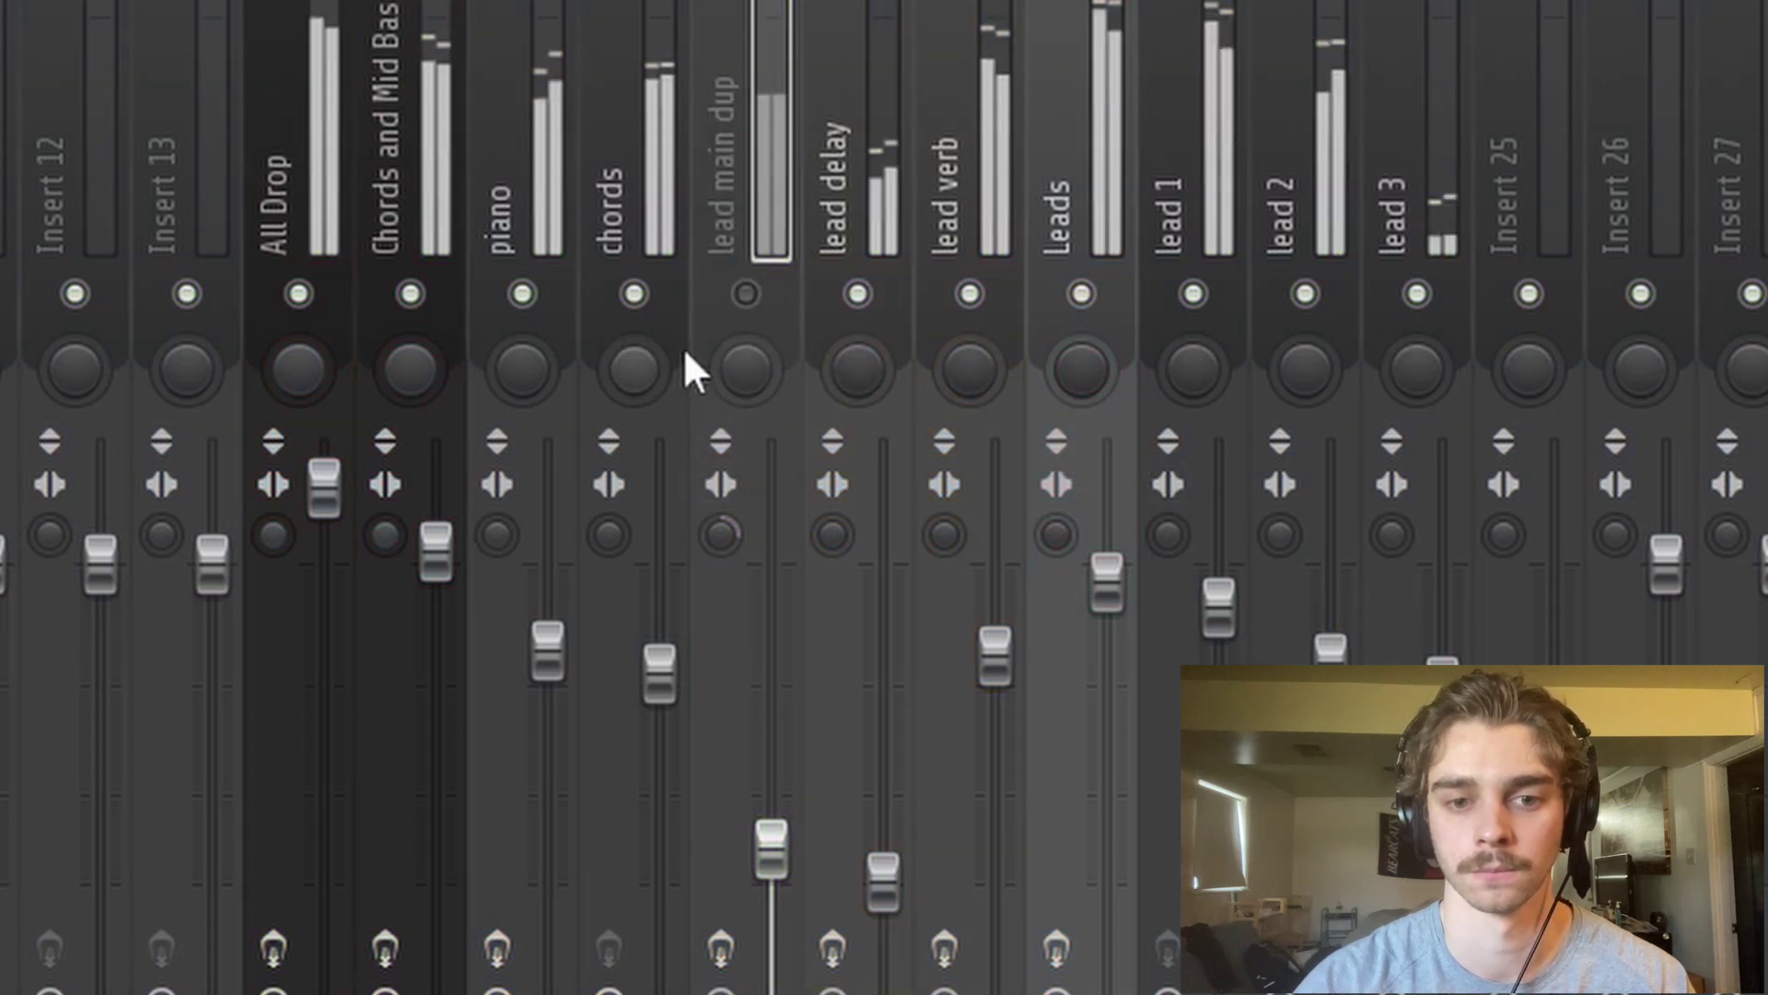
{"action": "left_click", "coordinate": [748, 293]}
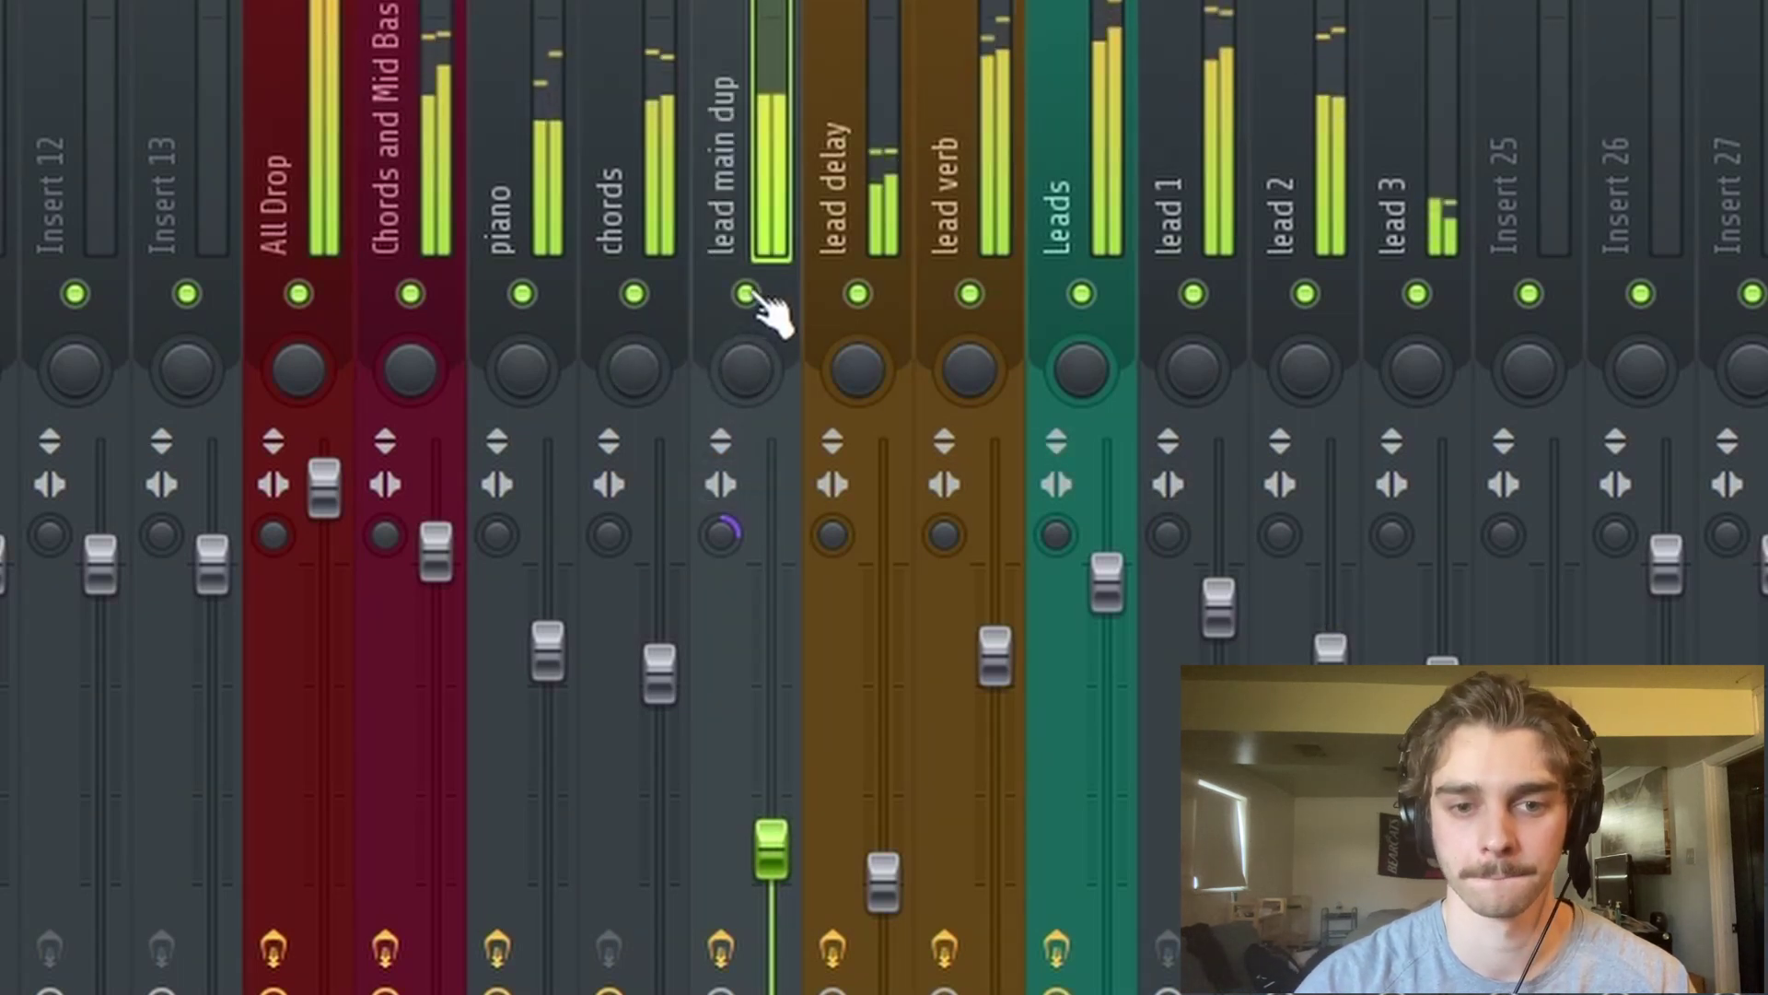
{"action": "left_click", "coordinate": [748, 293]}
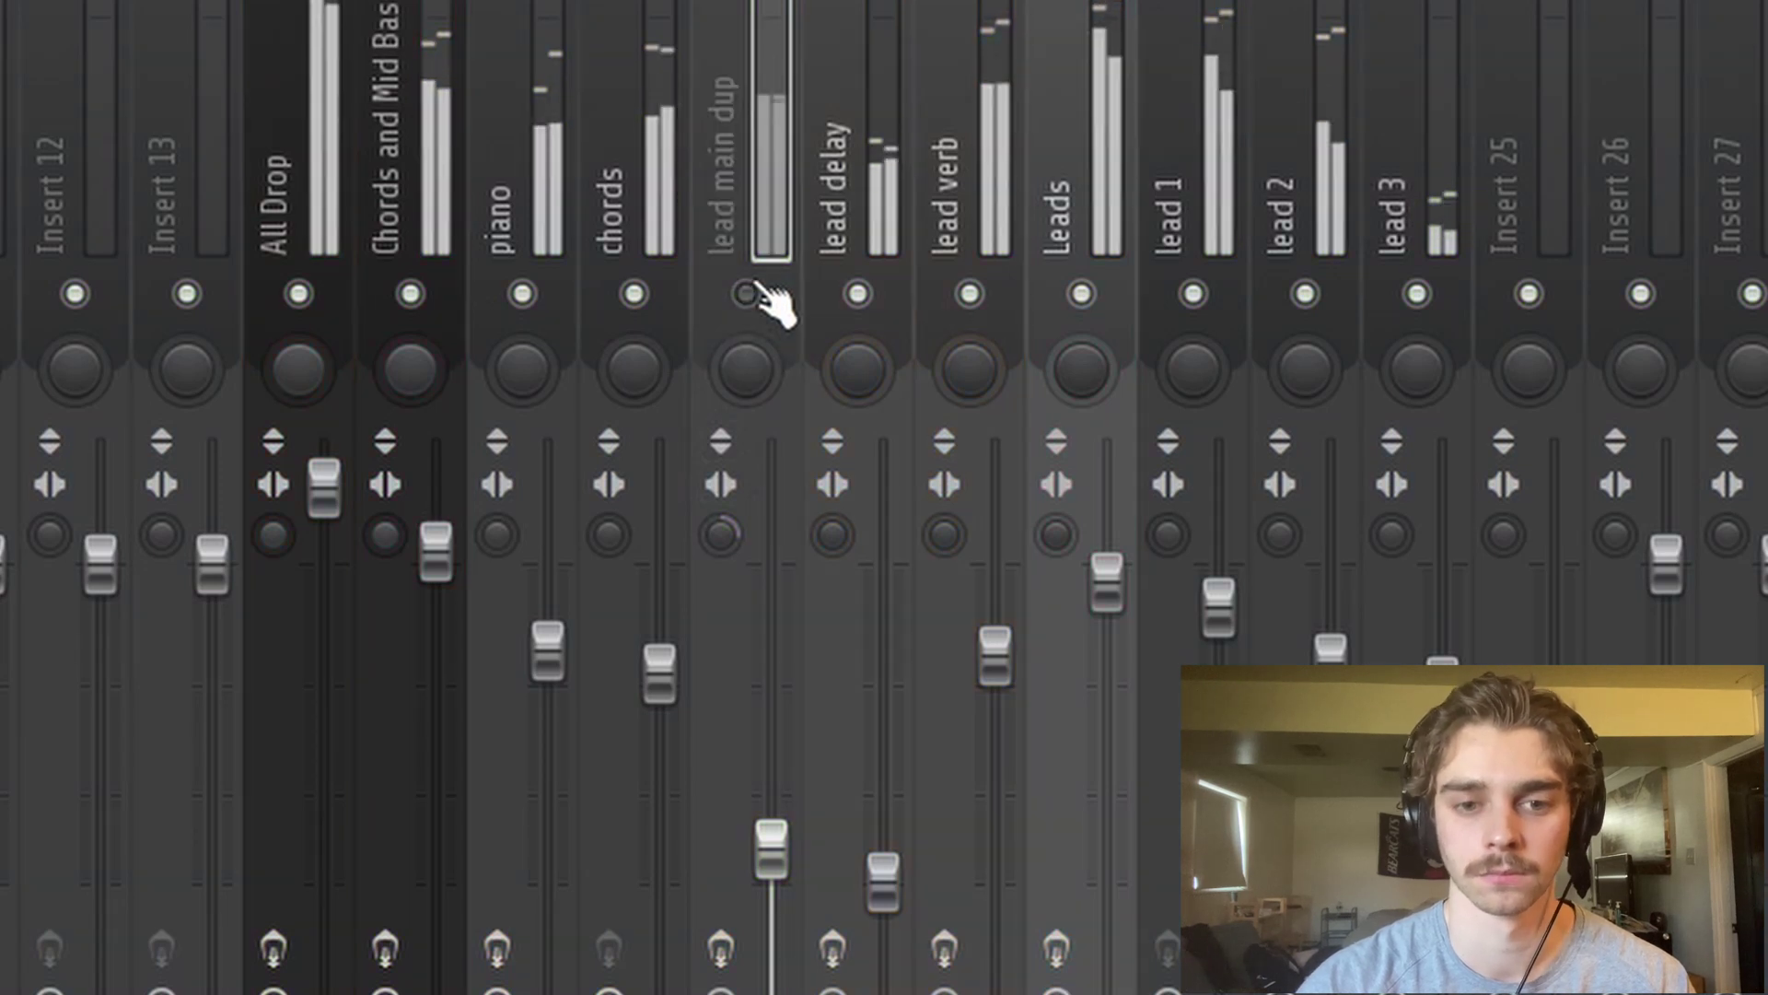
{"action": "left_click", "coordinate": [752, 291]}
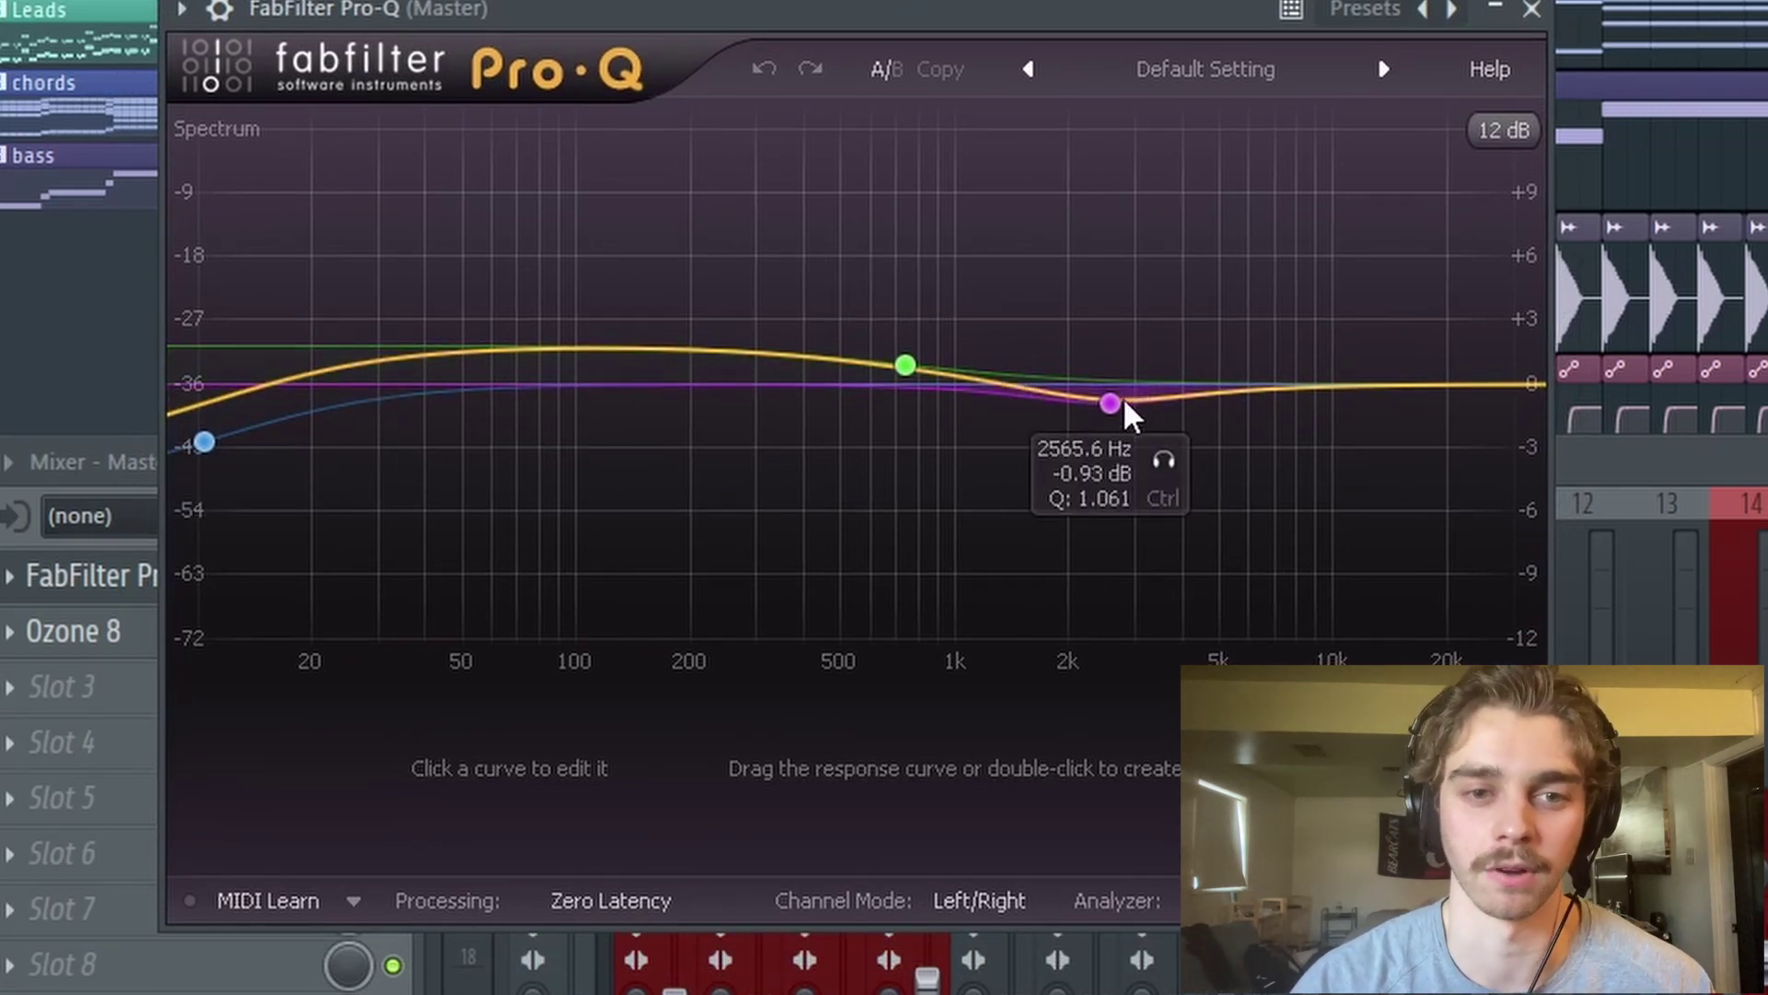
Step: Review the Master track's FabFilter Pro-Q curve and the stereo width settings in Ozone 8's Imager module
{"action": "left_click", "coordinate": [1532, 11]}
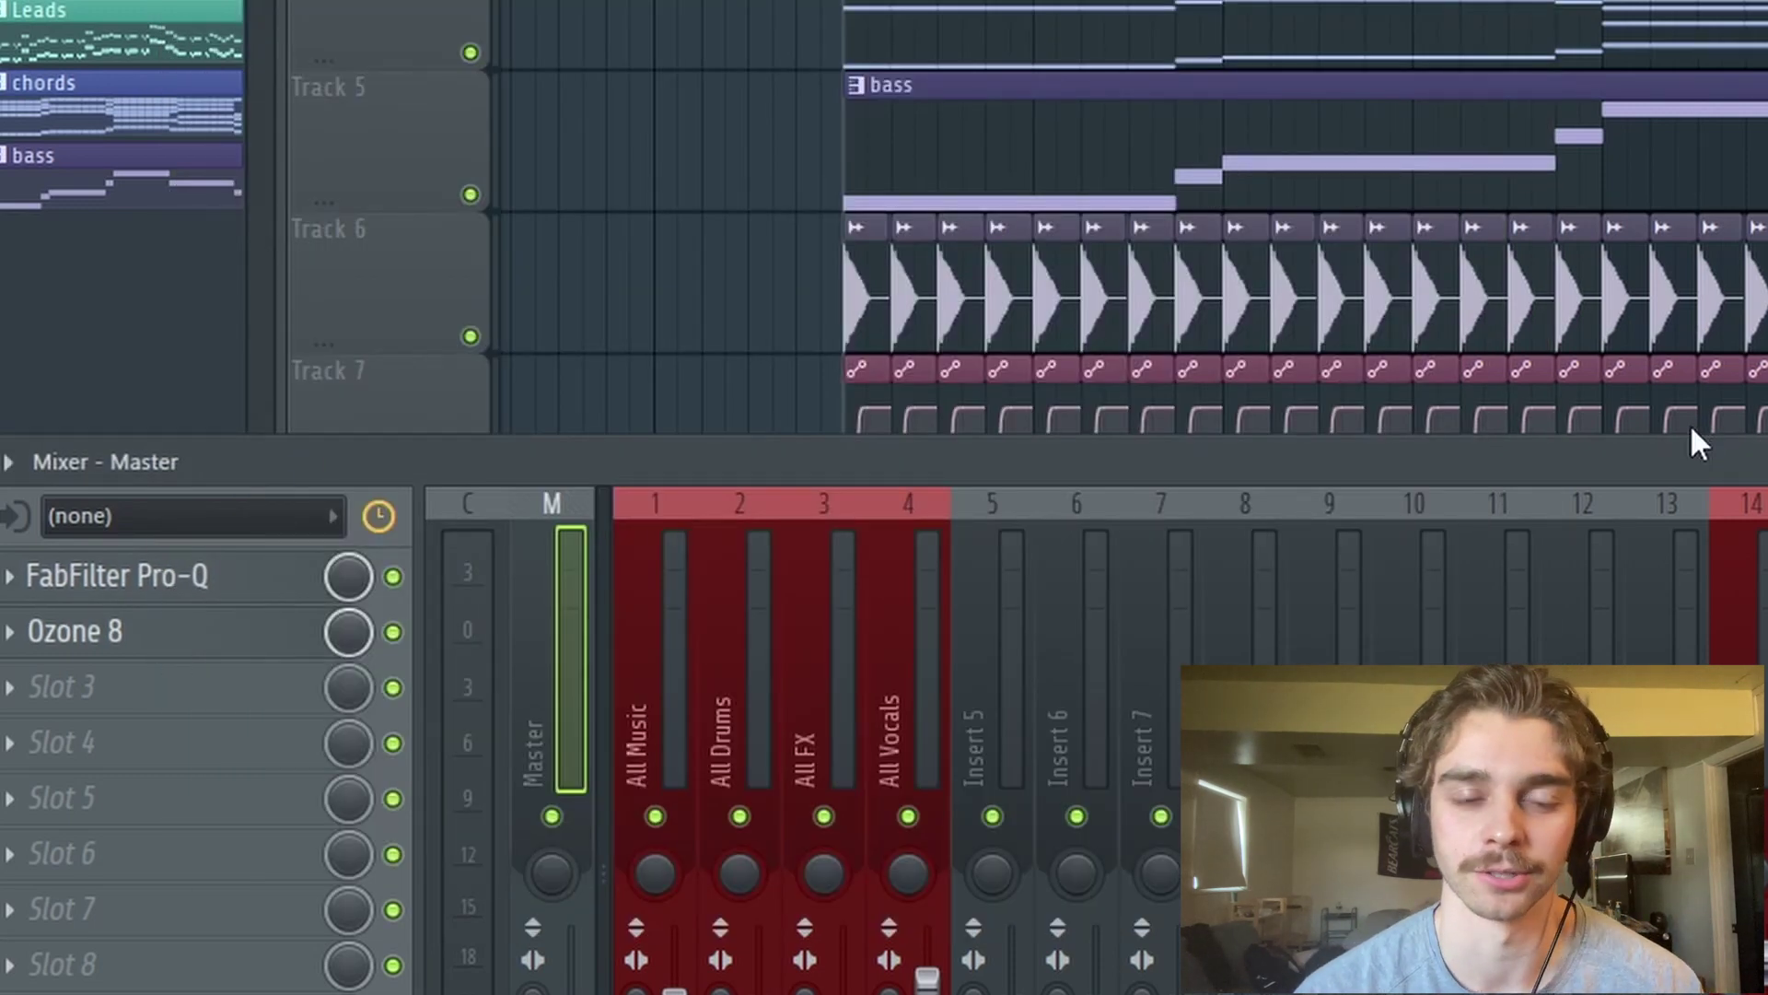
{"action": "left_click", "coordinate": [74, 631]}
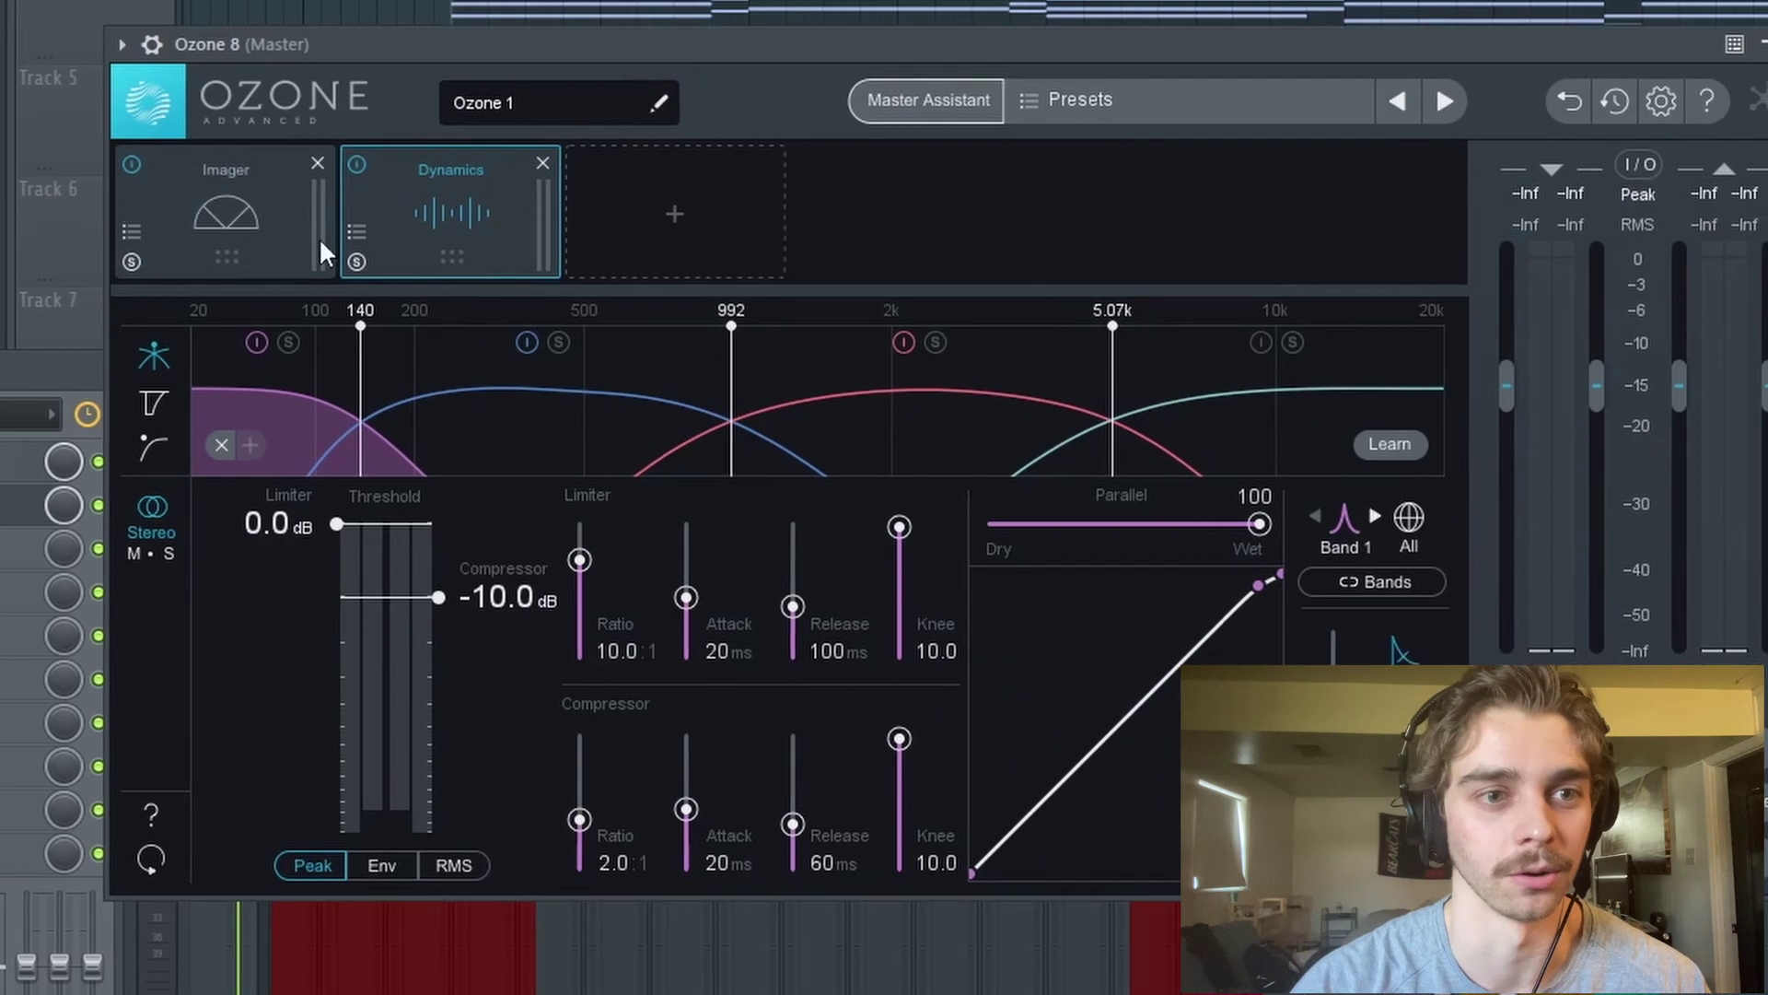
{"action": "left_click", "coordinate": [318, 236]}
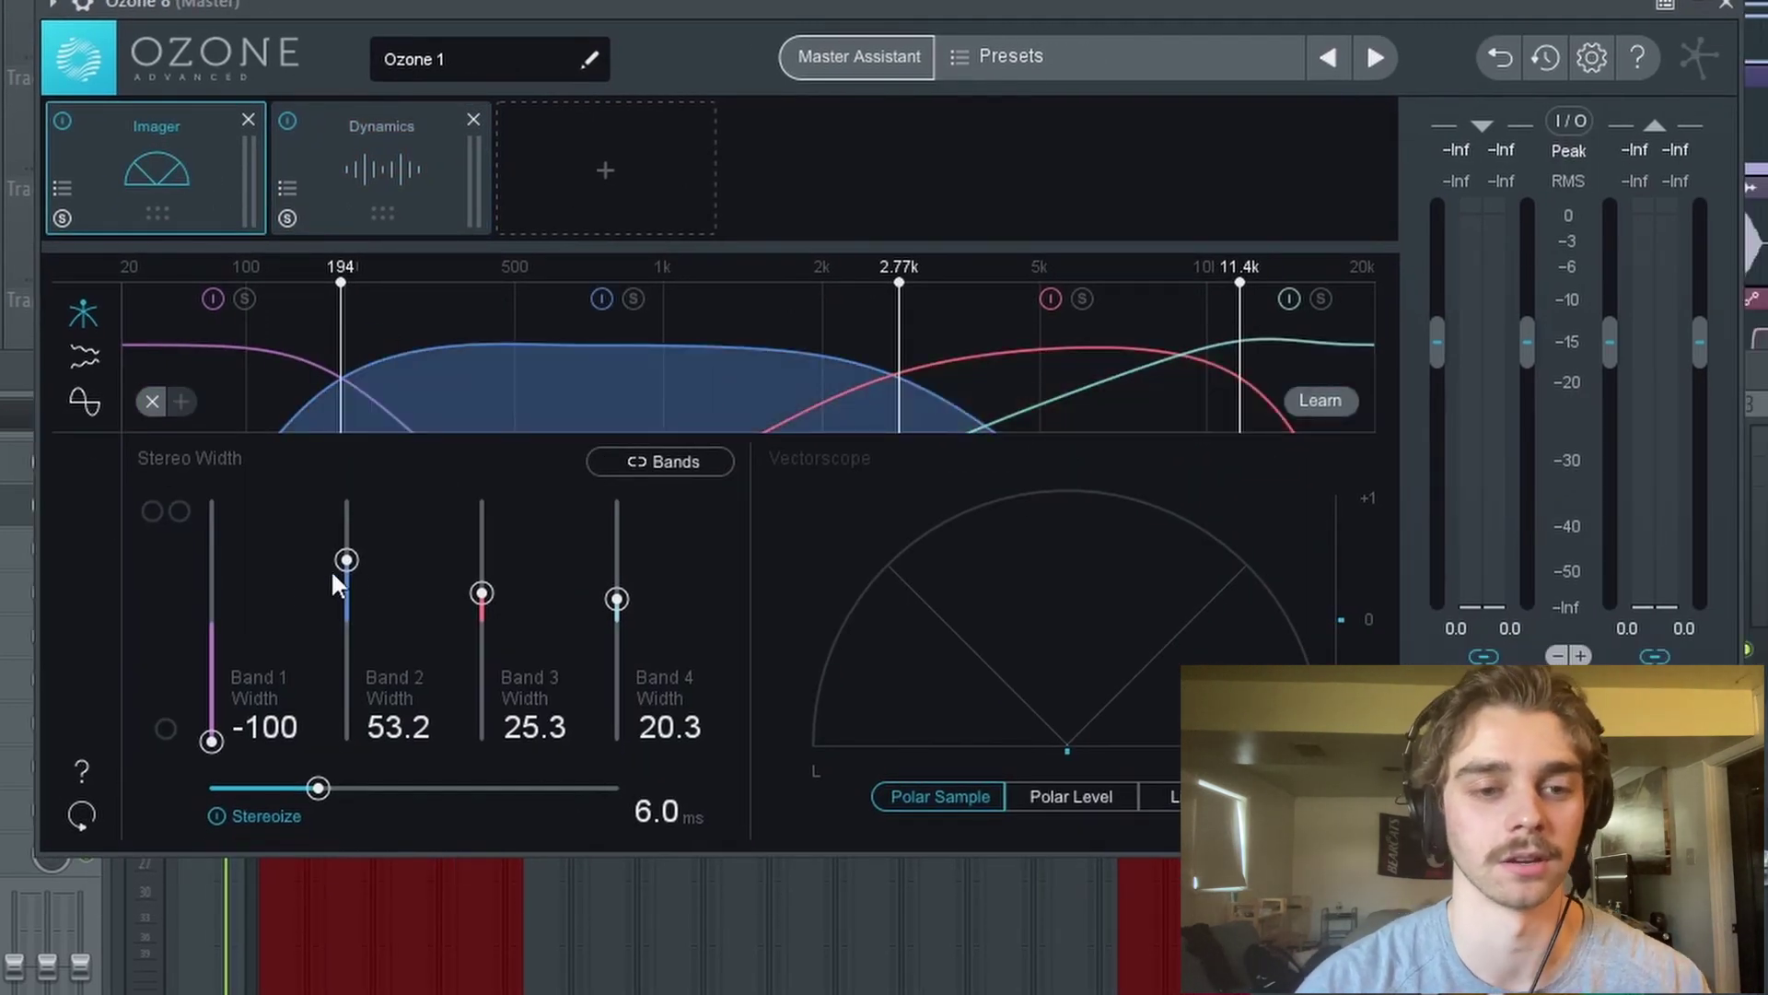
Step: Examine the limiter and compressor settings of the individual bands in Ozone 8's Dynamics module on the Master
{"action": "left_click", "coordinate": [381, 169]}
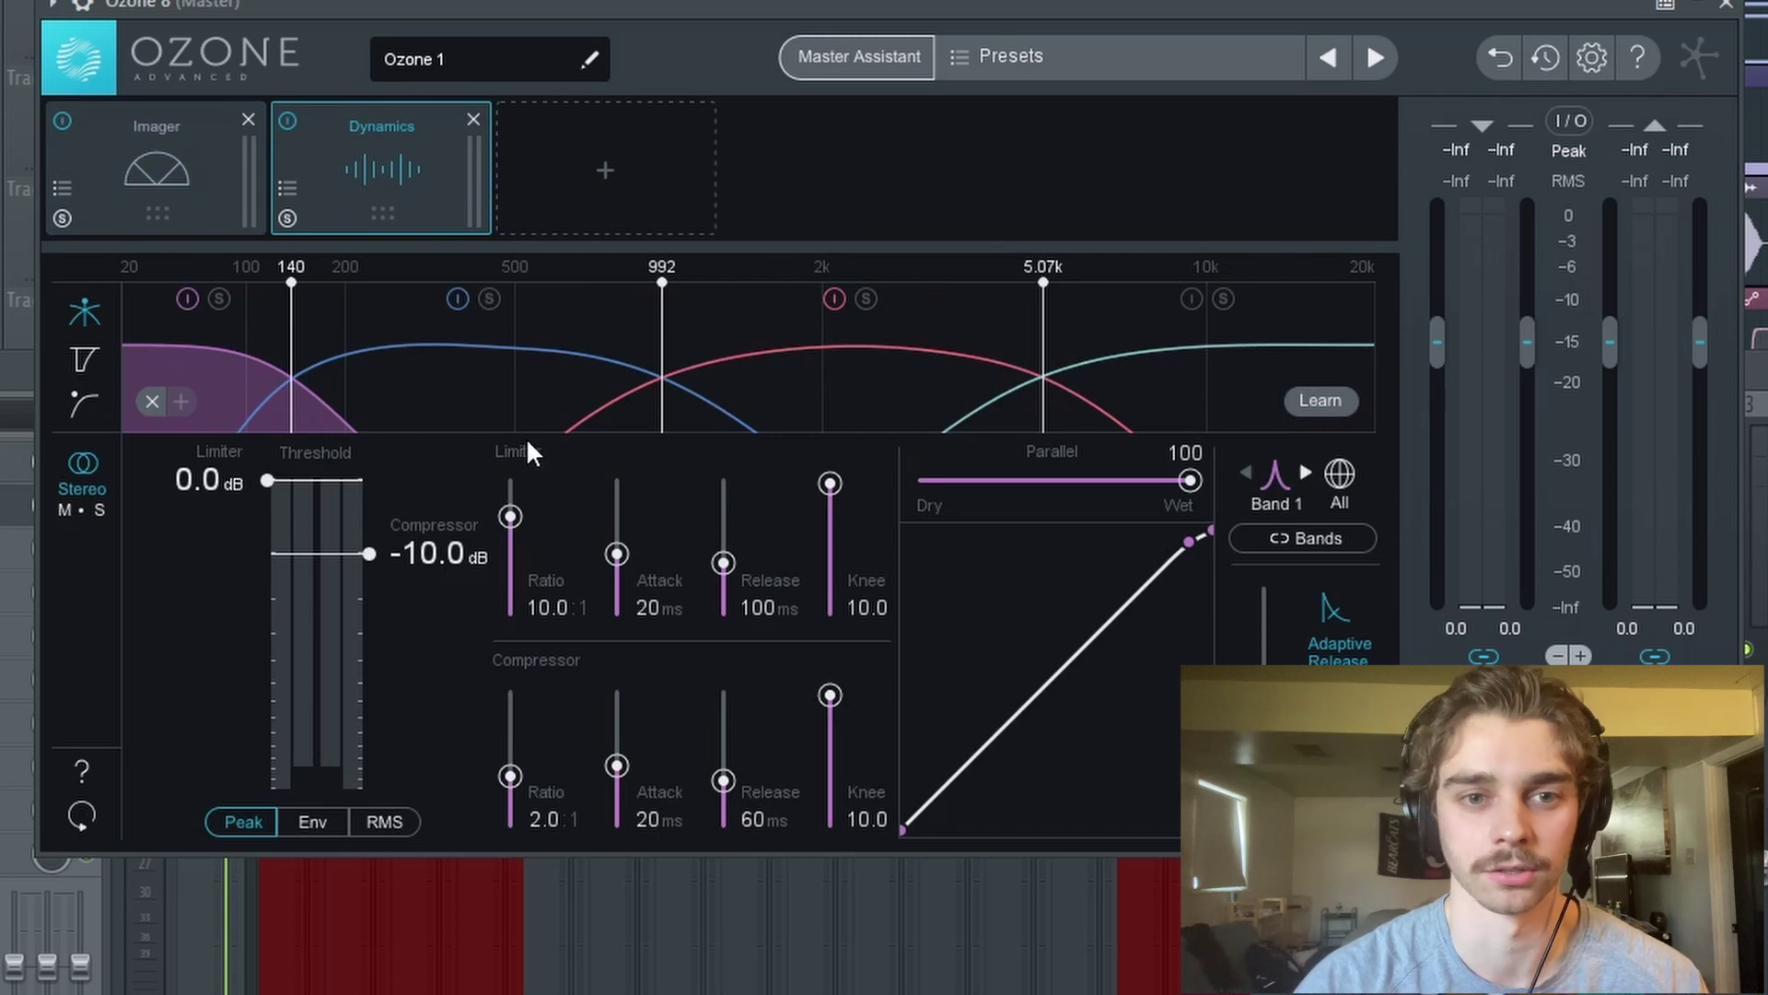
{"action": "left_click", "coordinate": [925, 353]}
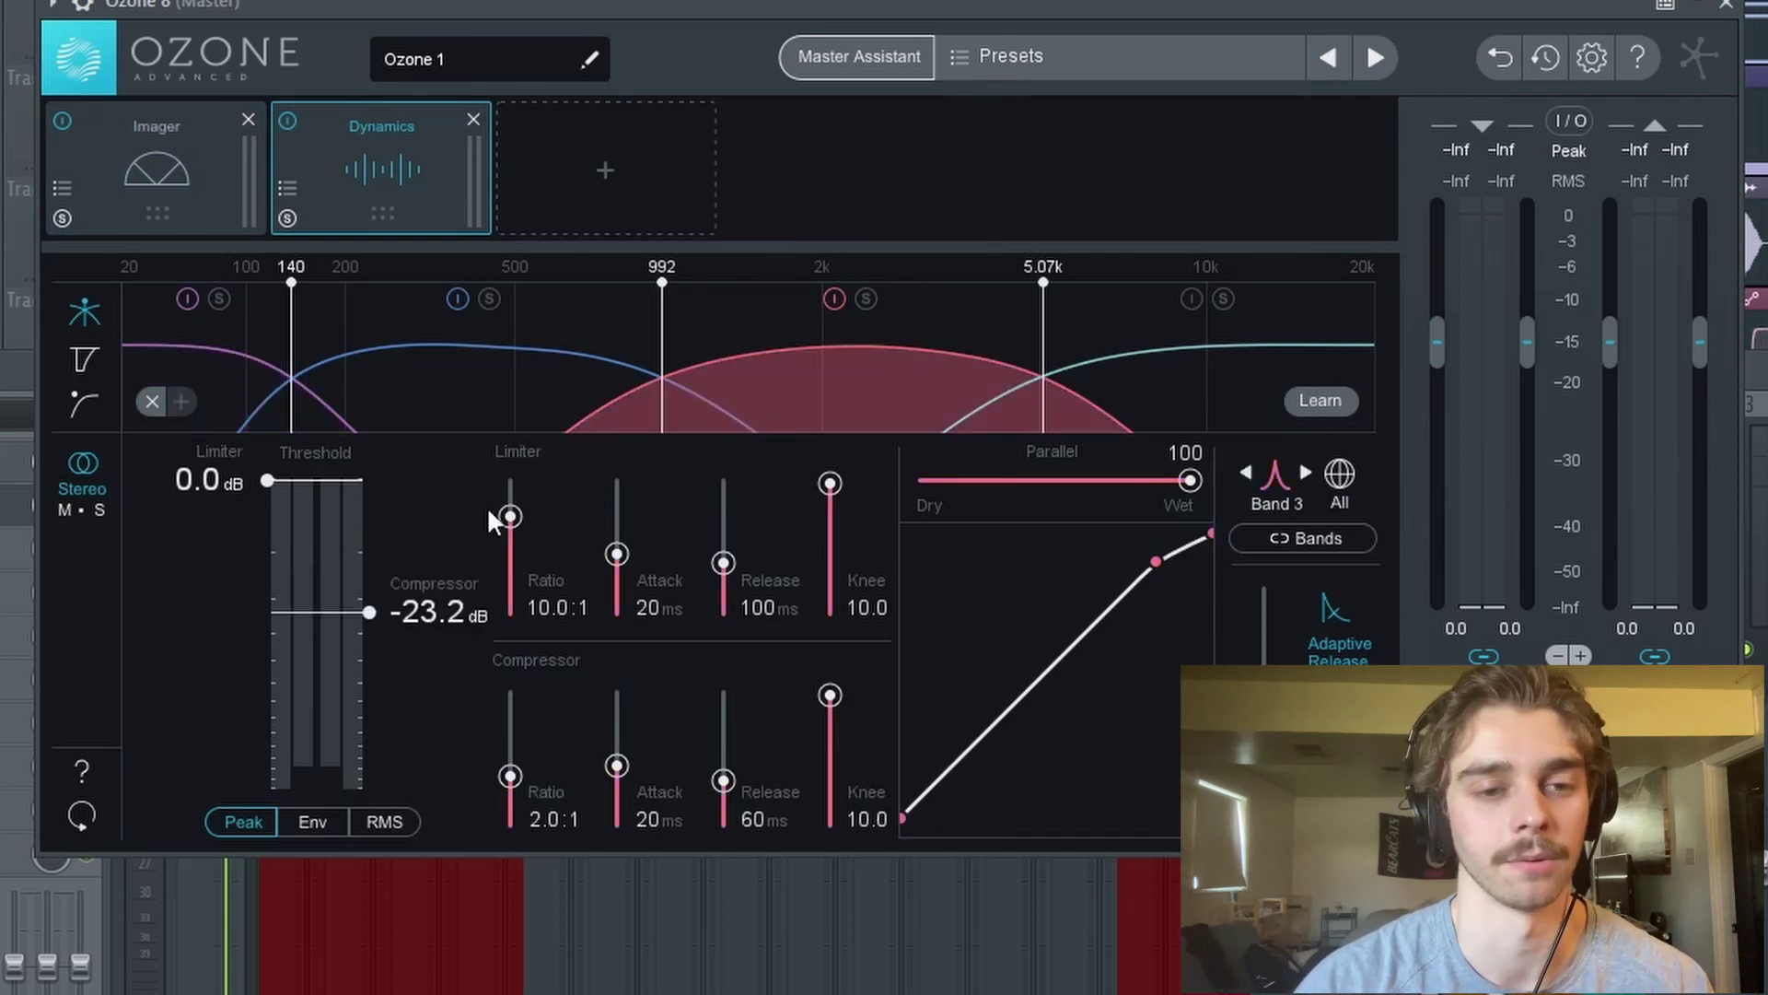
{"action": "left_click", "coordinate": [549, 379]}
{"action": "left_click", "coordinate": [1166, 366]}
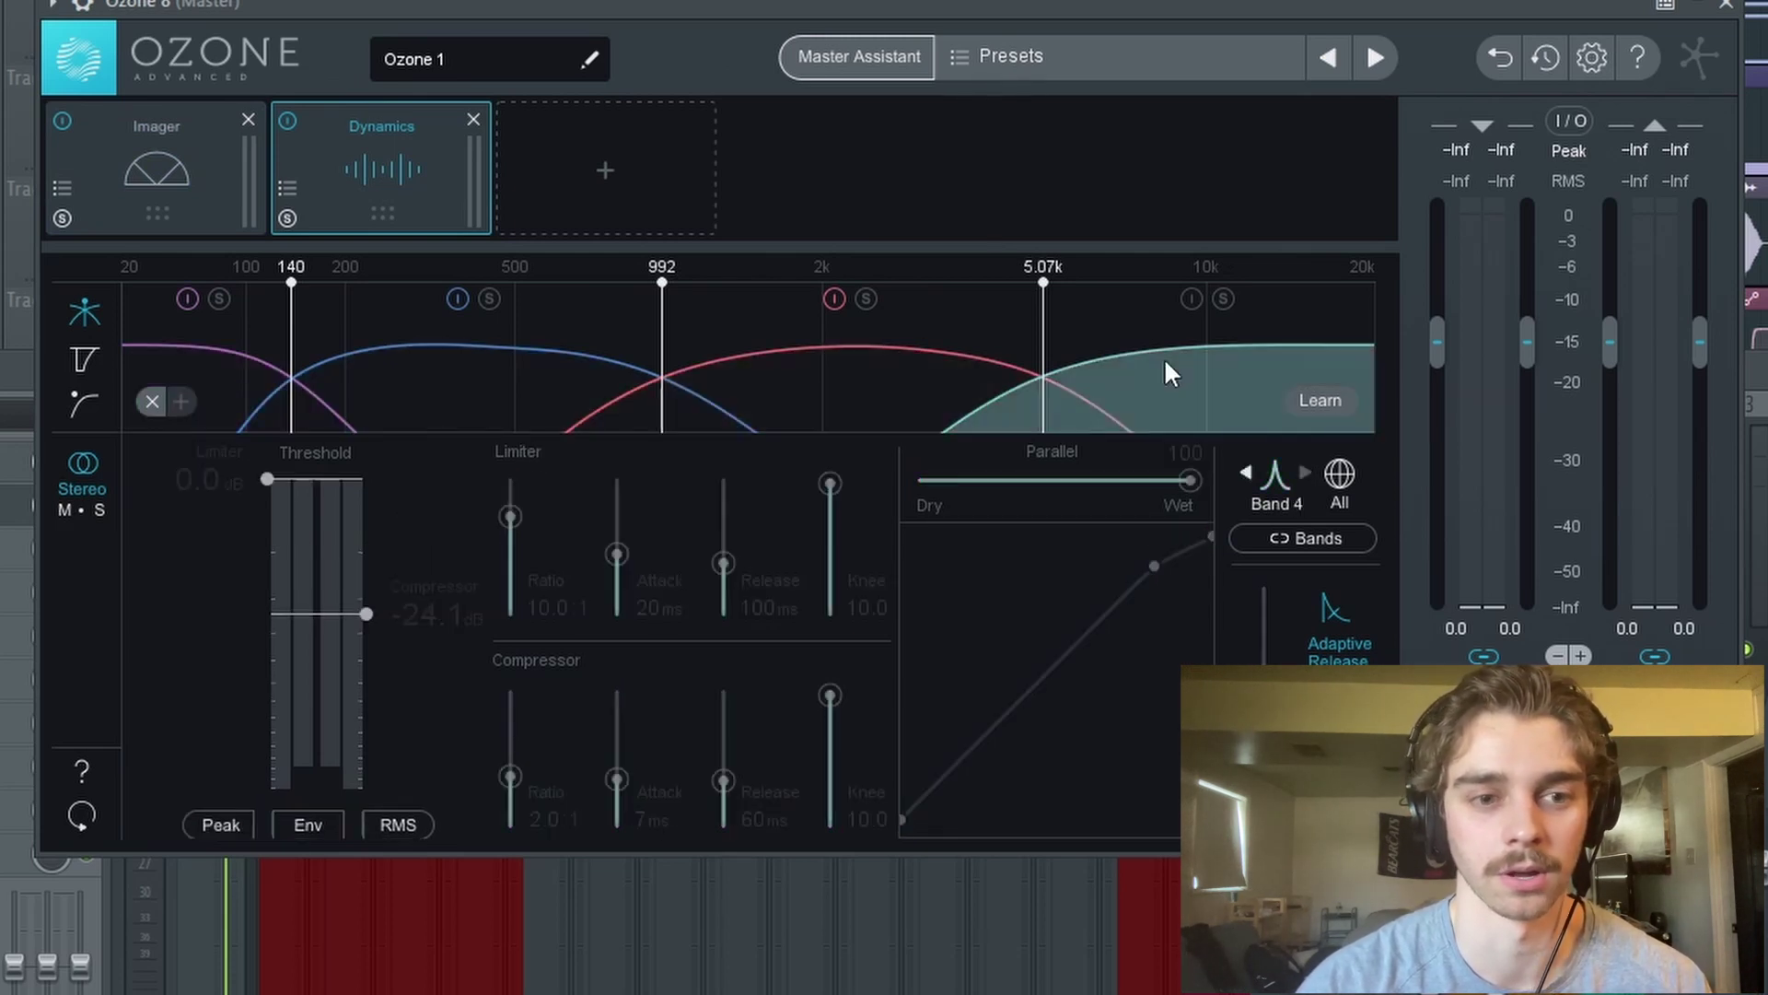
{"action": "left_click", "coordinate": [215, 391]}
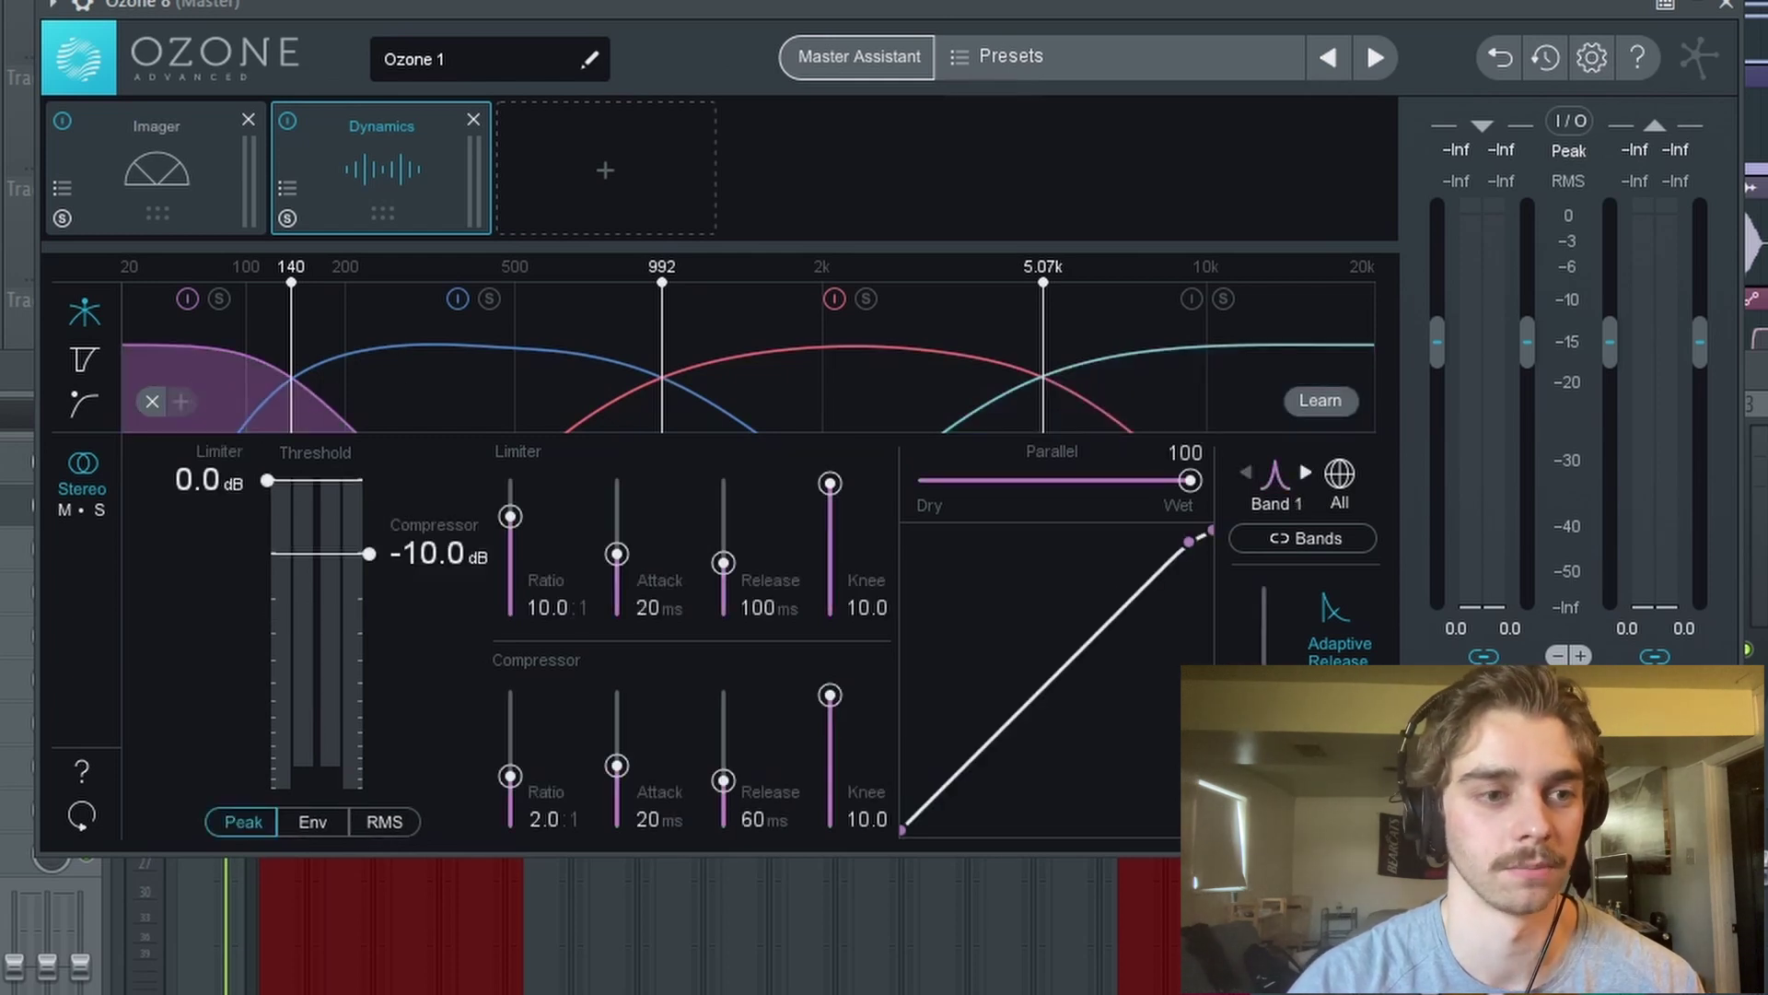
Step: Play the full drop and look over its arrangement of leads, chords, bass, drums and effects in the playlist
{"action": "key", "text": "space"}
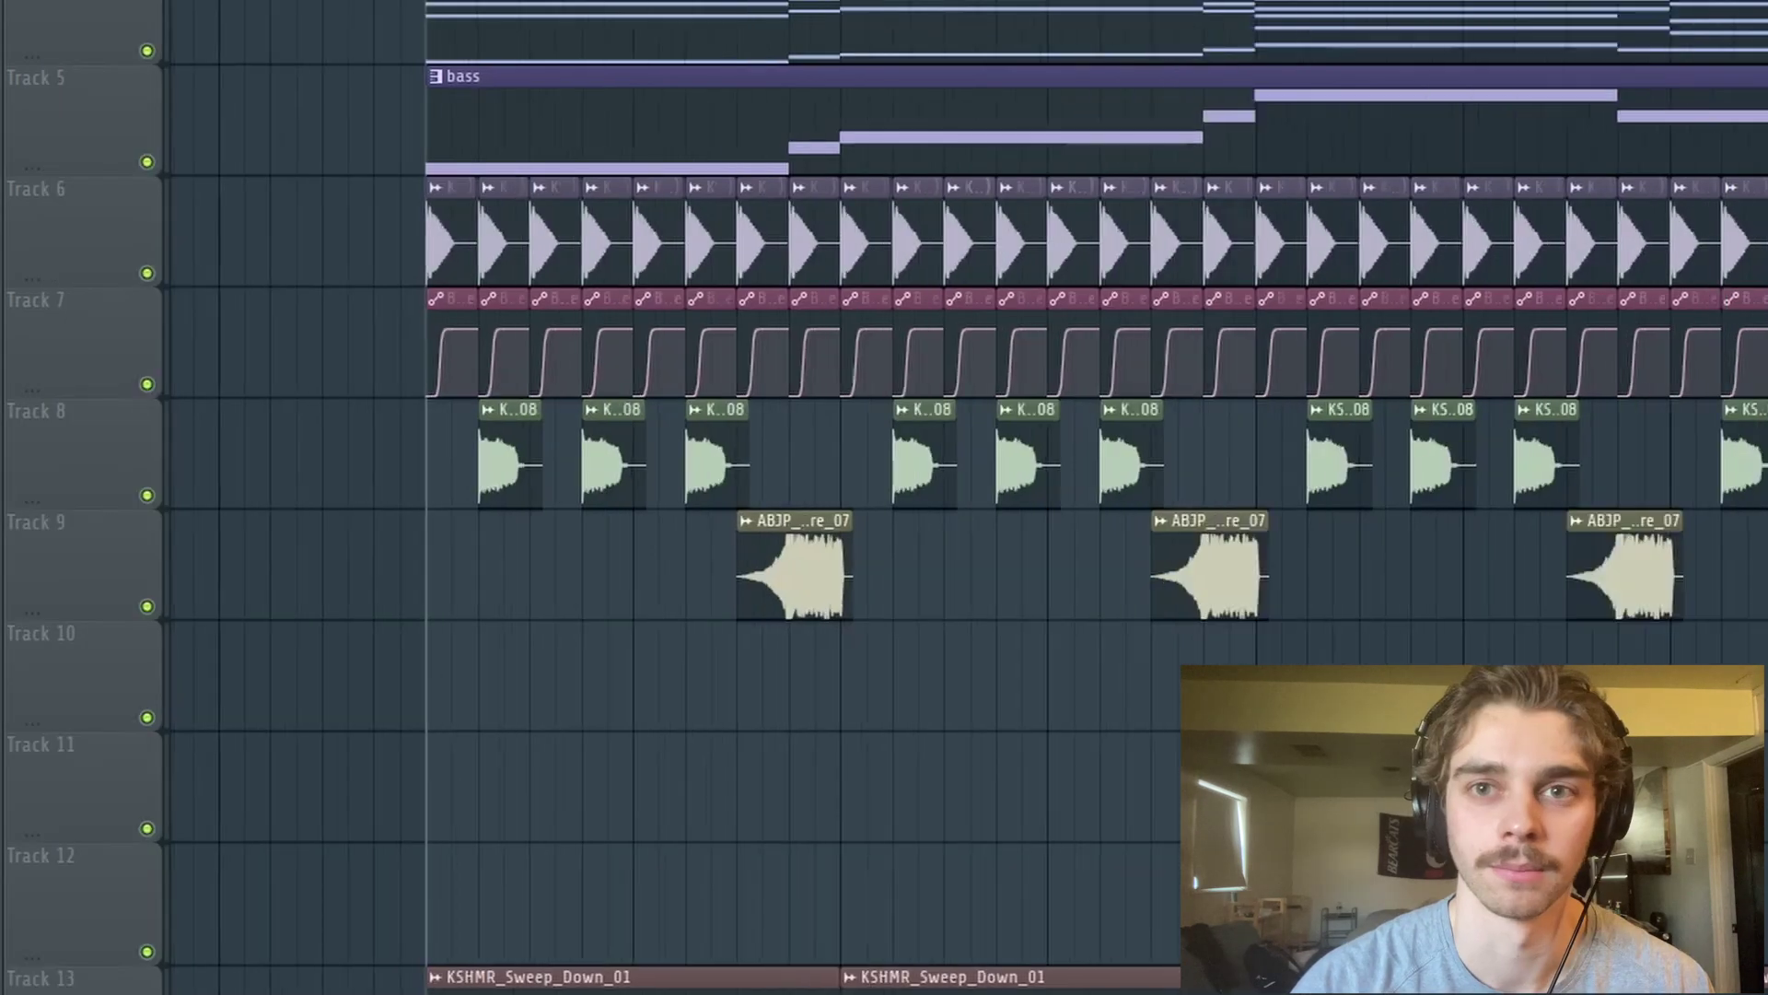
{"action": "scroll", "coordinate": [546, 395], "scroll_direction": "down", "scroll_amount": 3}
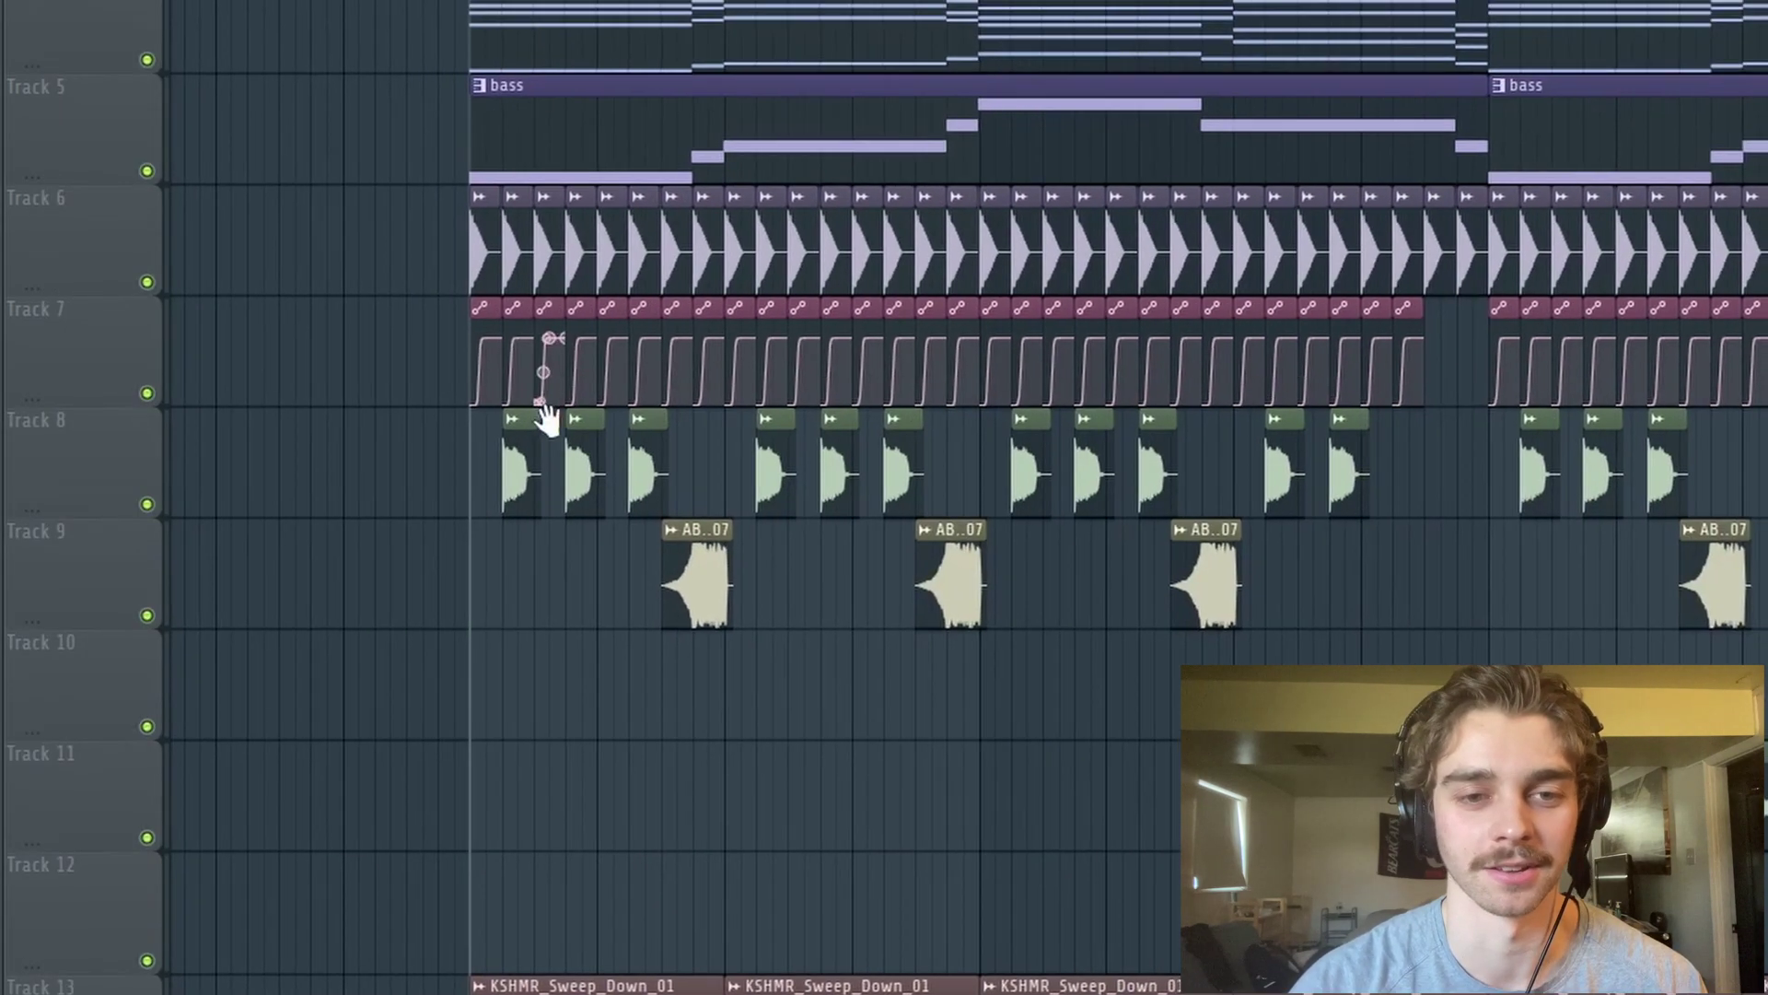
{"action": "scroll", "coordinate": [573, 384], "scroll_direction": "up", "scroll_amount": 3}
{"action": "scroll", "coordinate": [571, 357], "scroll_direction": "down", "scroll_amount": 5}
{"action": "scroll", "coordinate": [568, 355], "scroll_direction": "up", "scroll_amount": 5}
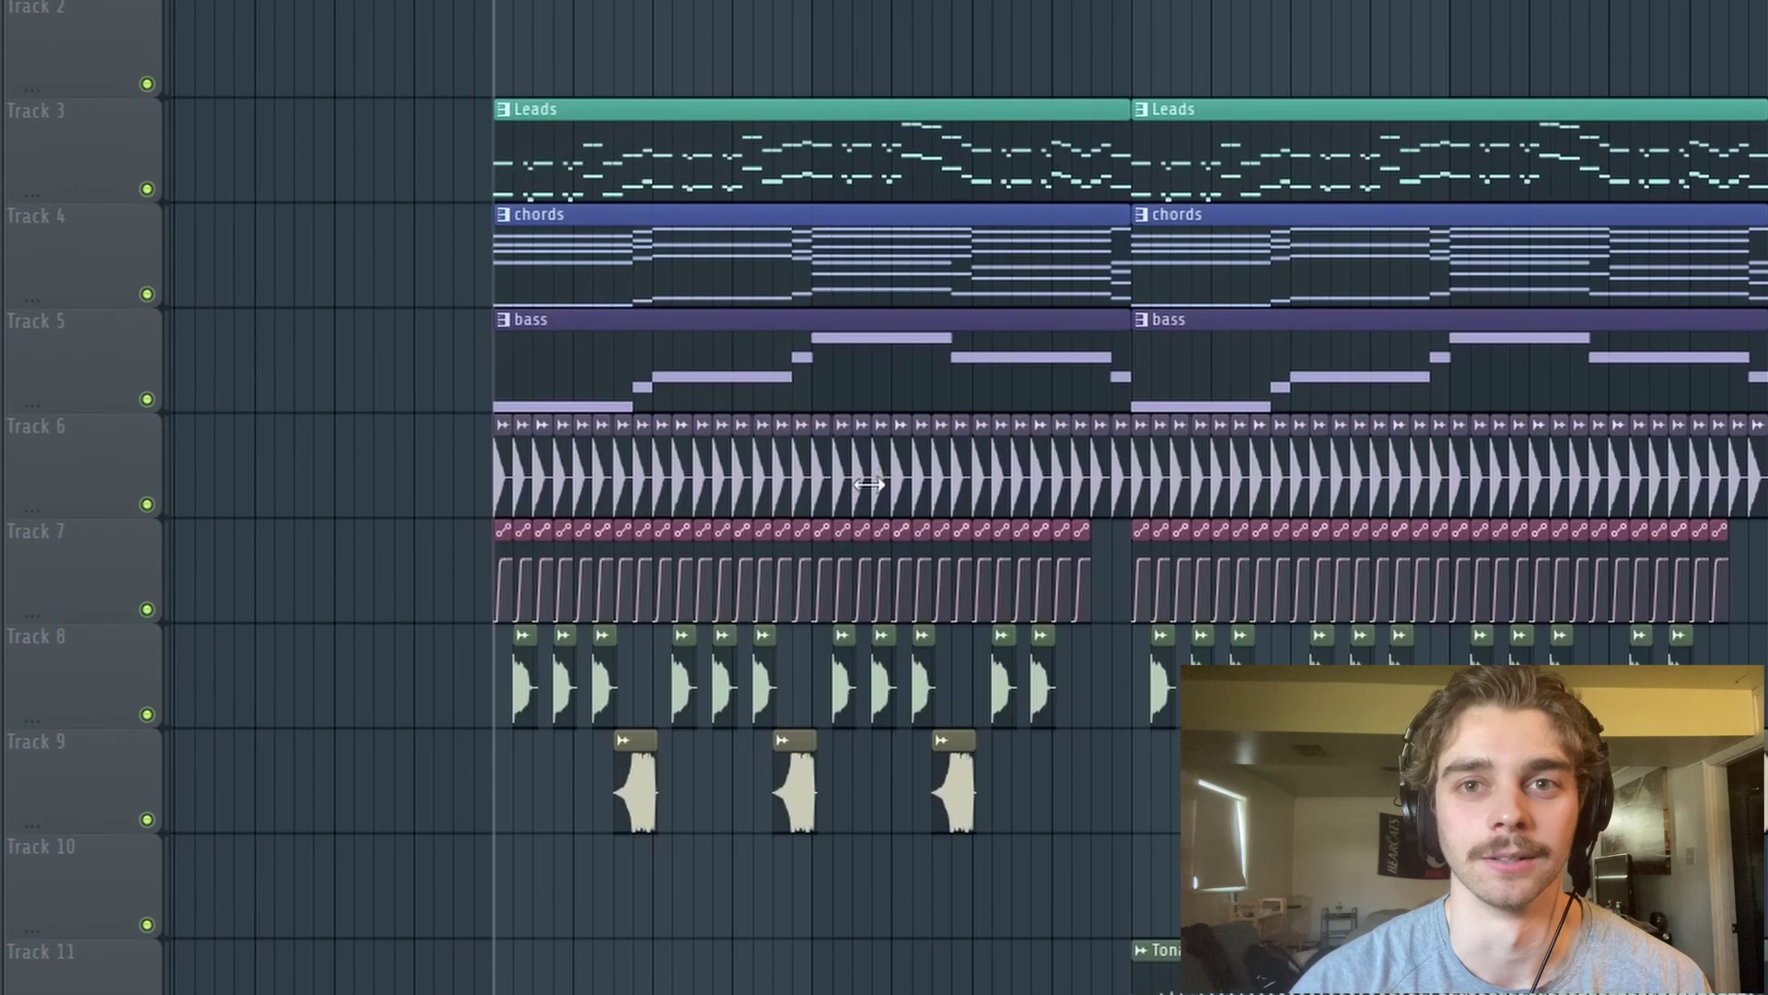
Step: Compare the opening of the carry you drop clip with carry you remake_9 by soloing playlist tracks 9 and 8 in turn
{"action": "scroll", "coordinate": [792, 428], "scroll_direction": "up", "scroll_amount": 2}
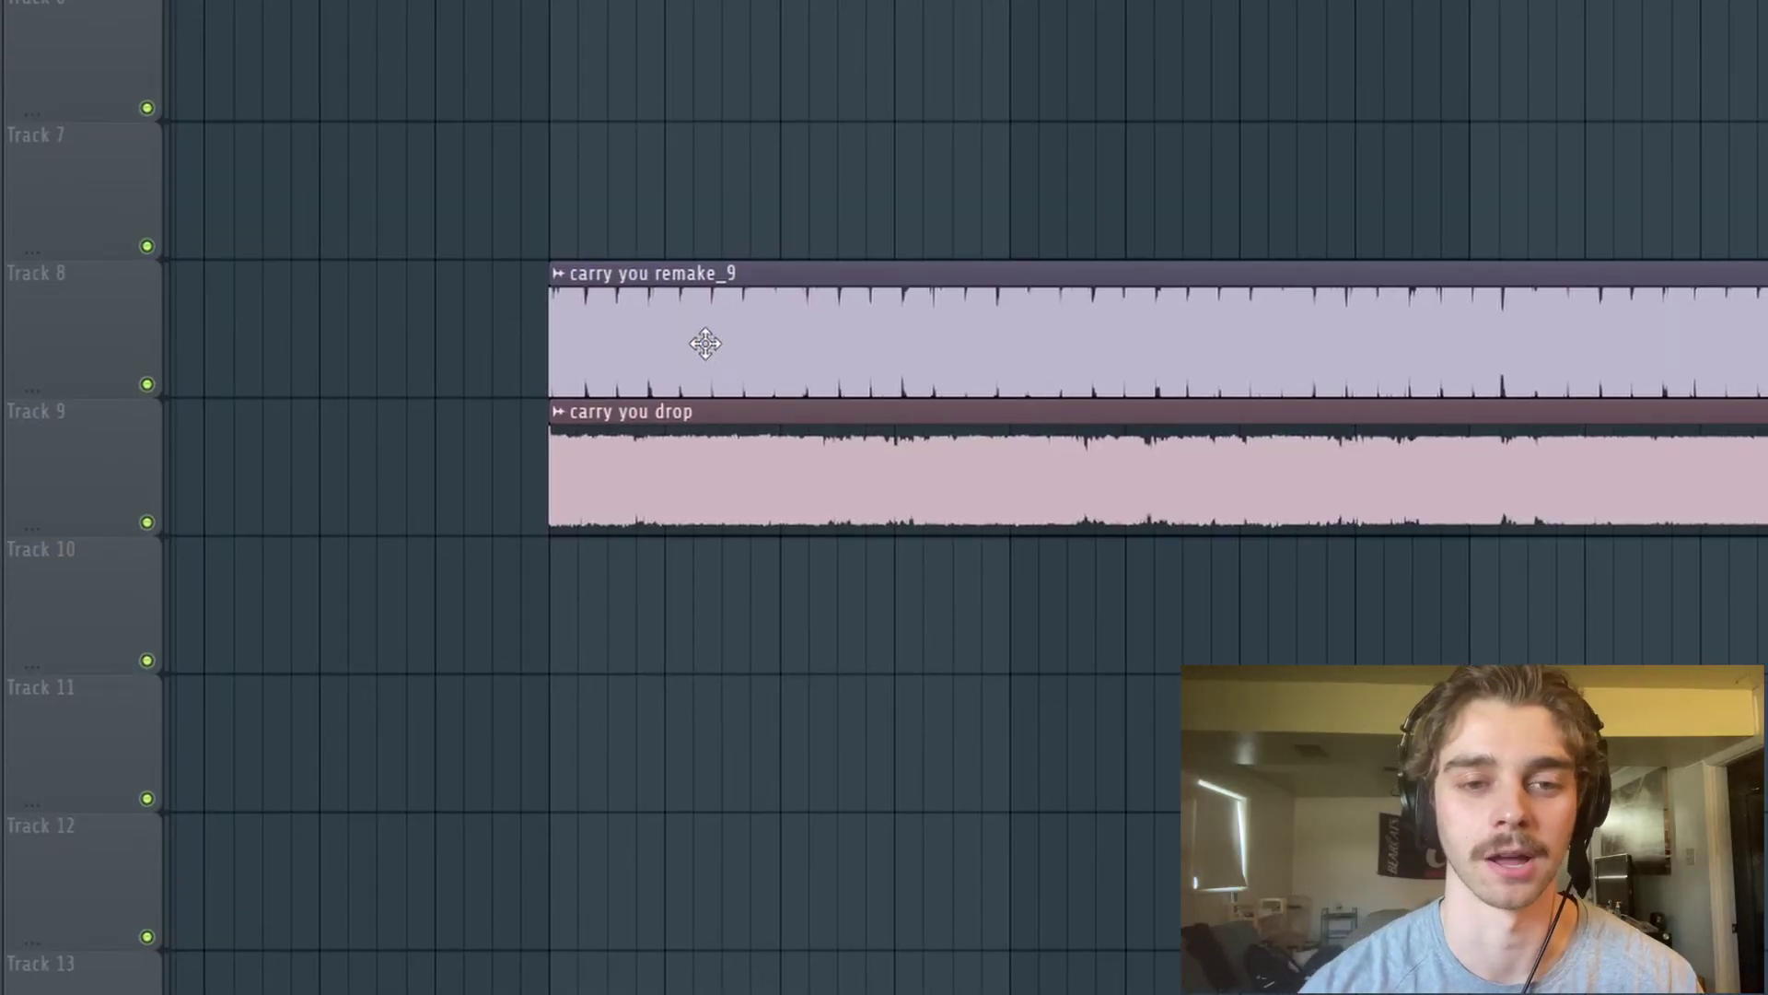
{"action": "scroll", "coordinate": [652, 226], "scroll_direction": "up", "scroll_amount": 2}
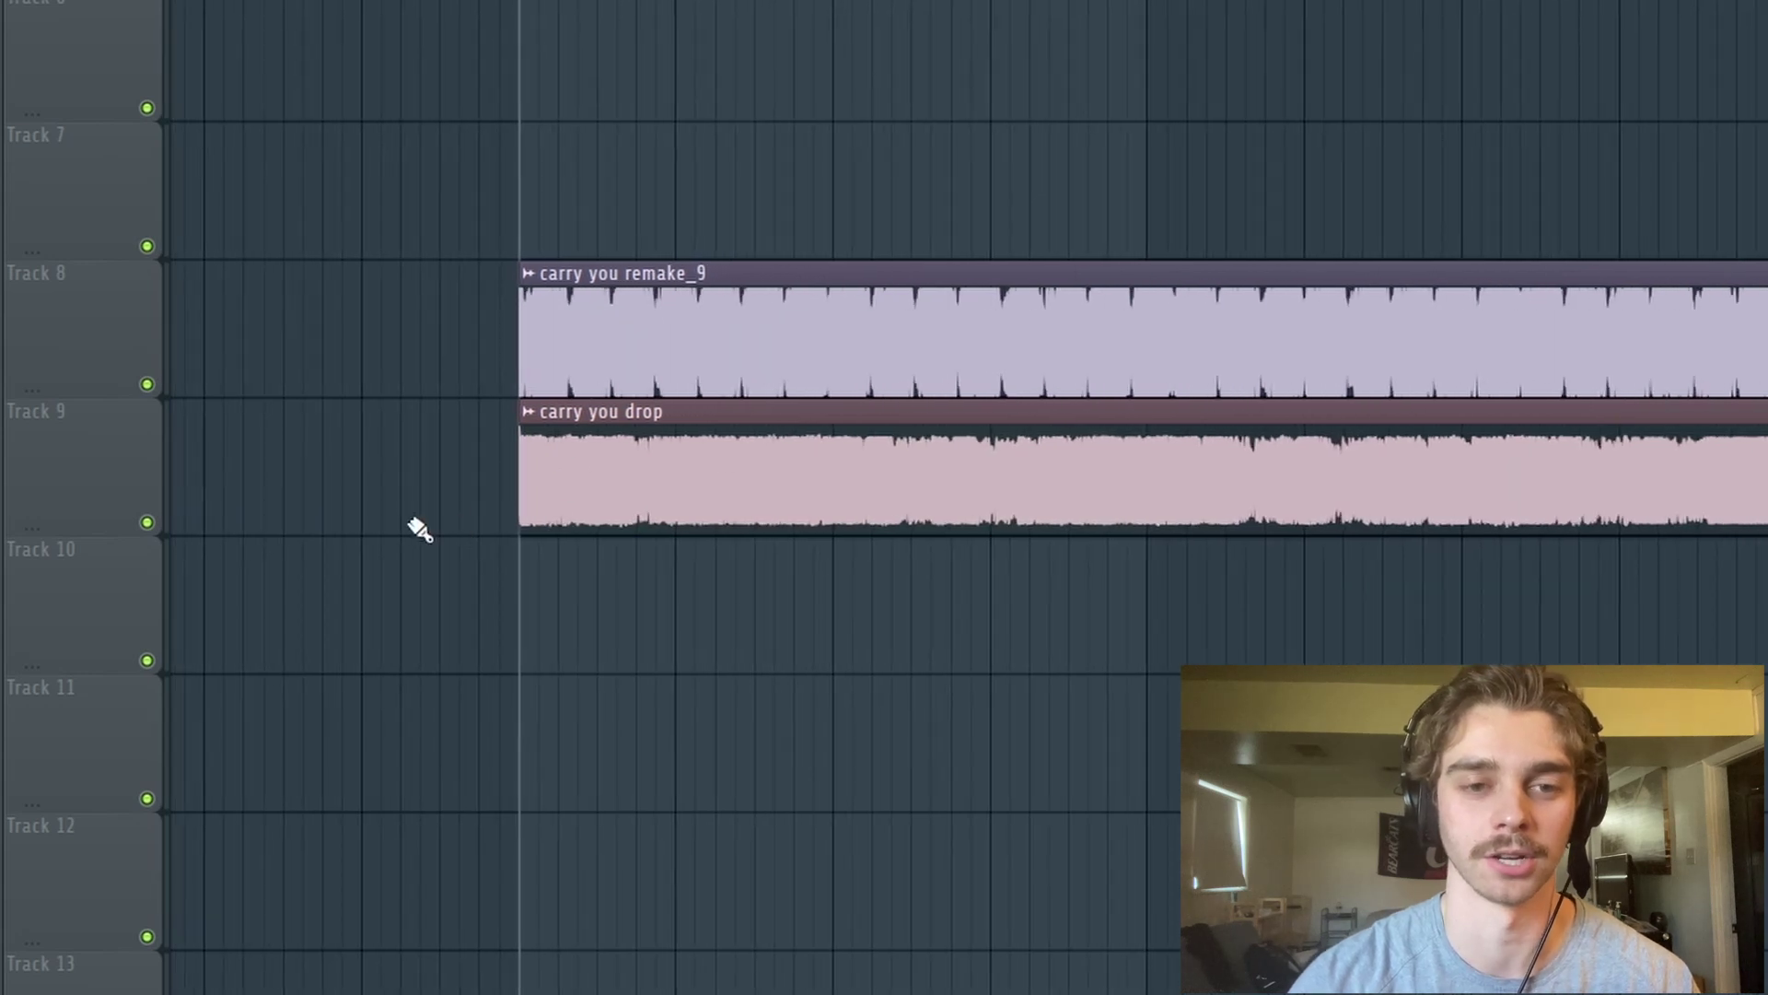
{"action": "scroll", "coordinate": [419, 527], "scroll_direction": "down", "scroll_amount": 2}
{"action": "right_click", "coordinate": [147, 523]}
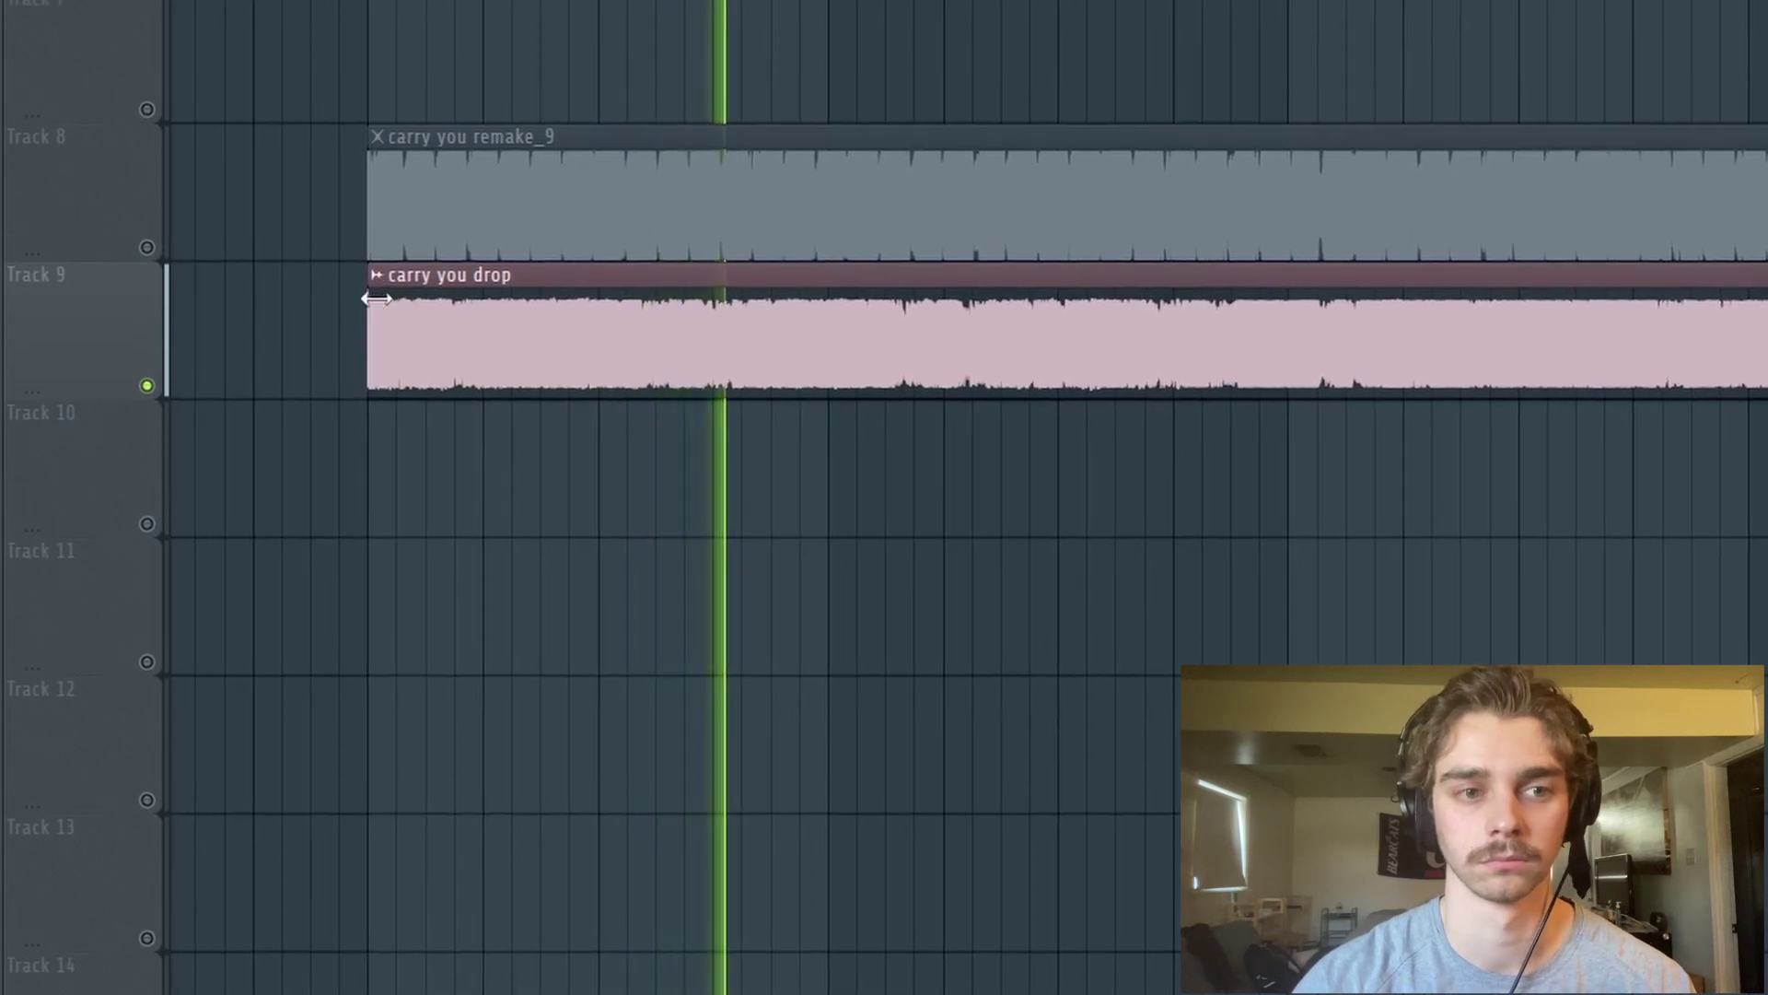
{"action": "right_click", "coordinate": [157, 254]}
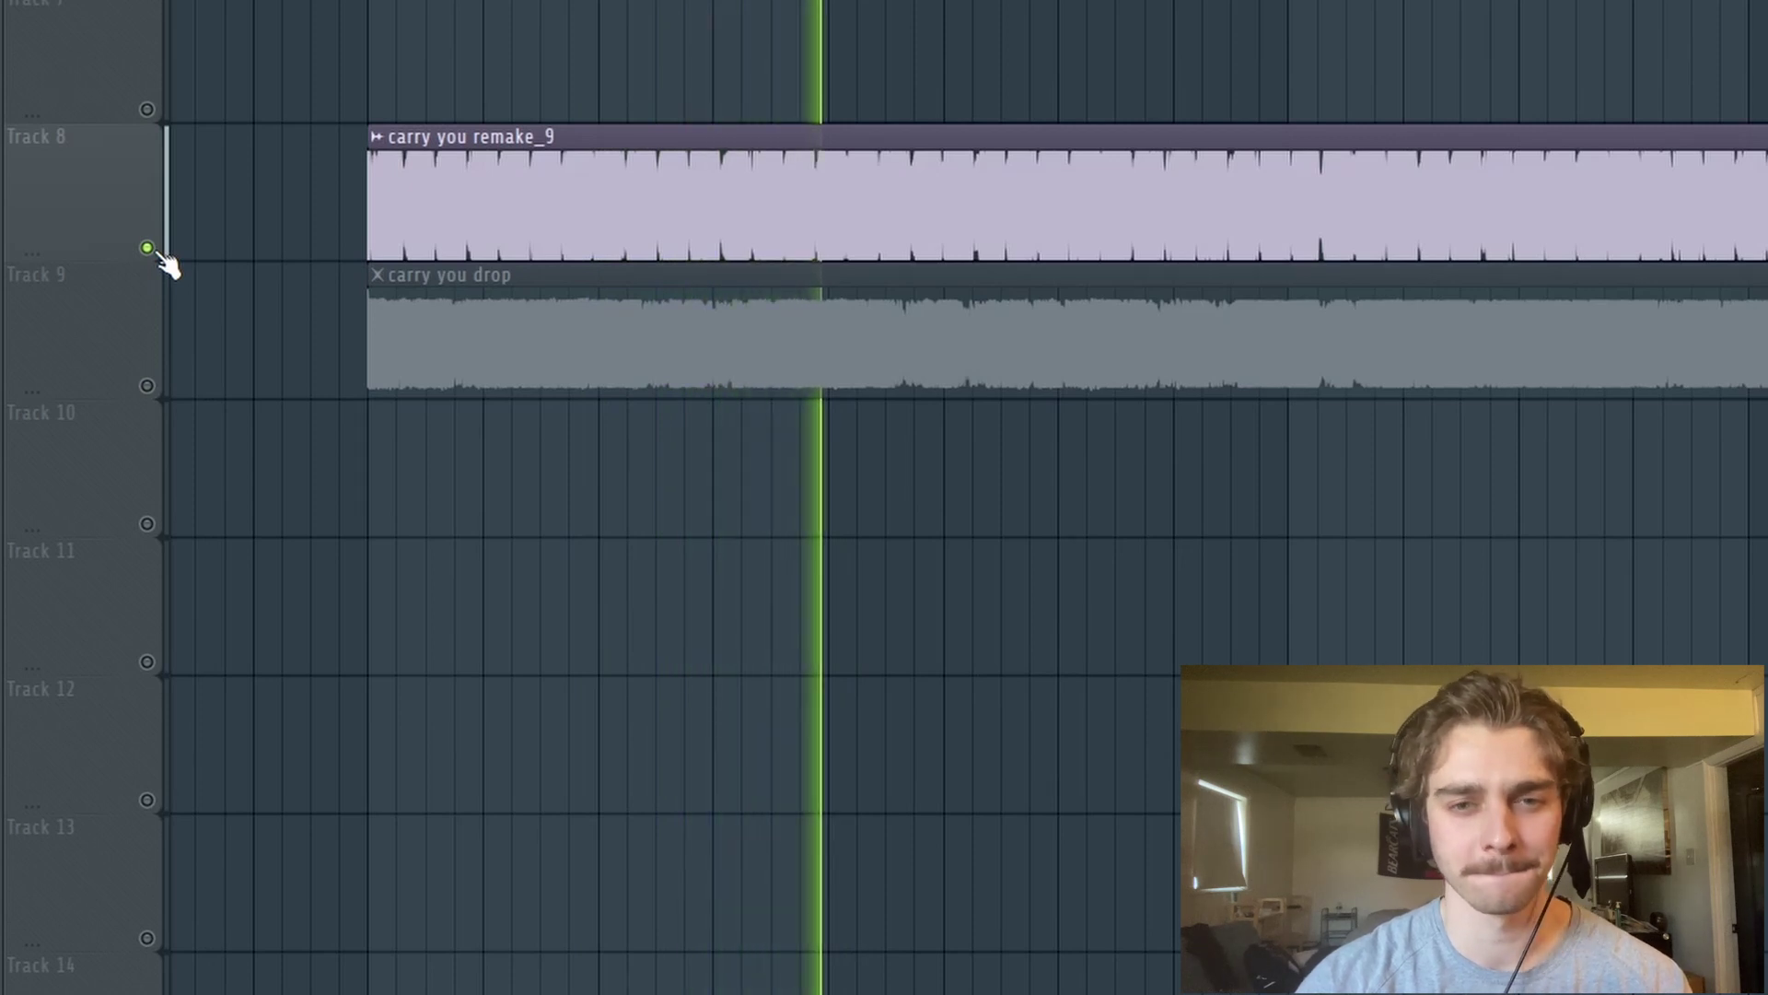
{"action": "right_click", "coordinate": [148, 387]}
{"action": "scroll", "coordinate": [718, 248], "scroll_direction": "right", "scroll_amount": 2}
{"action": "scroll", "coordinate": [713, 161], "scroll_direction": "up", "scroll_amount": 1}
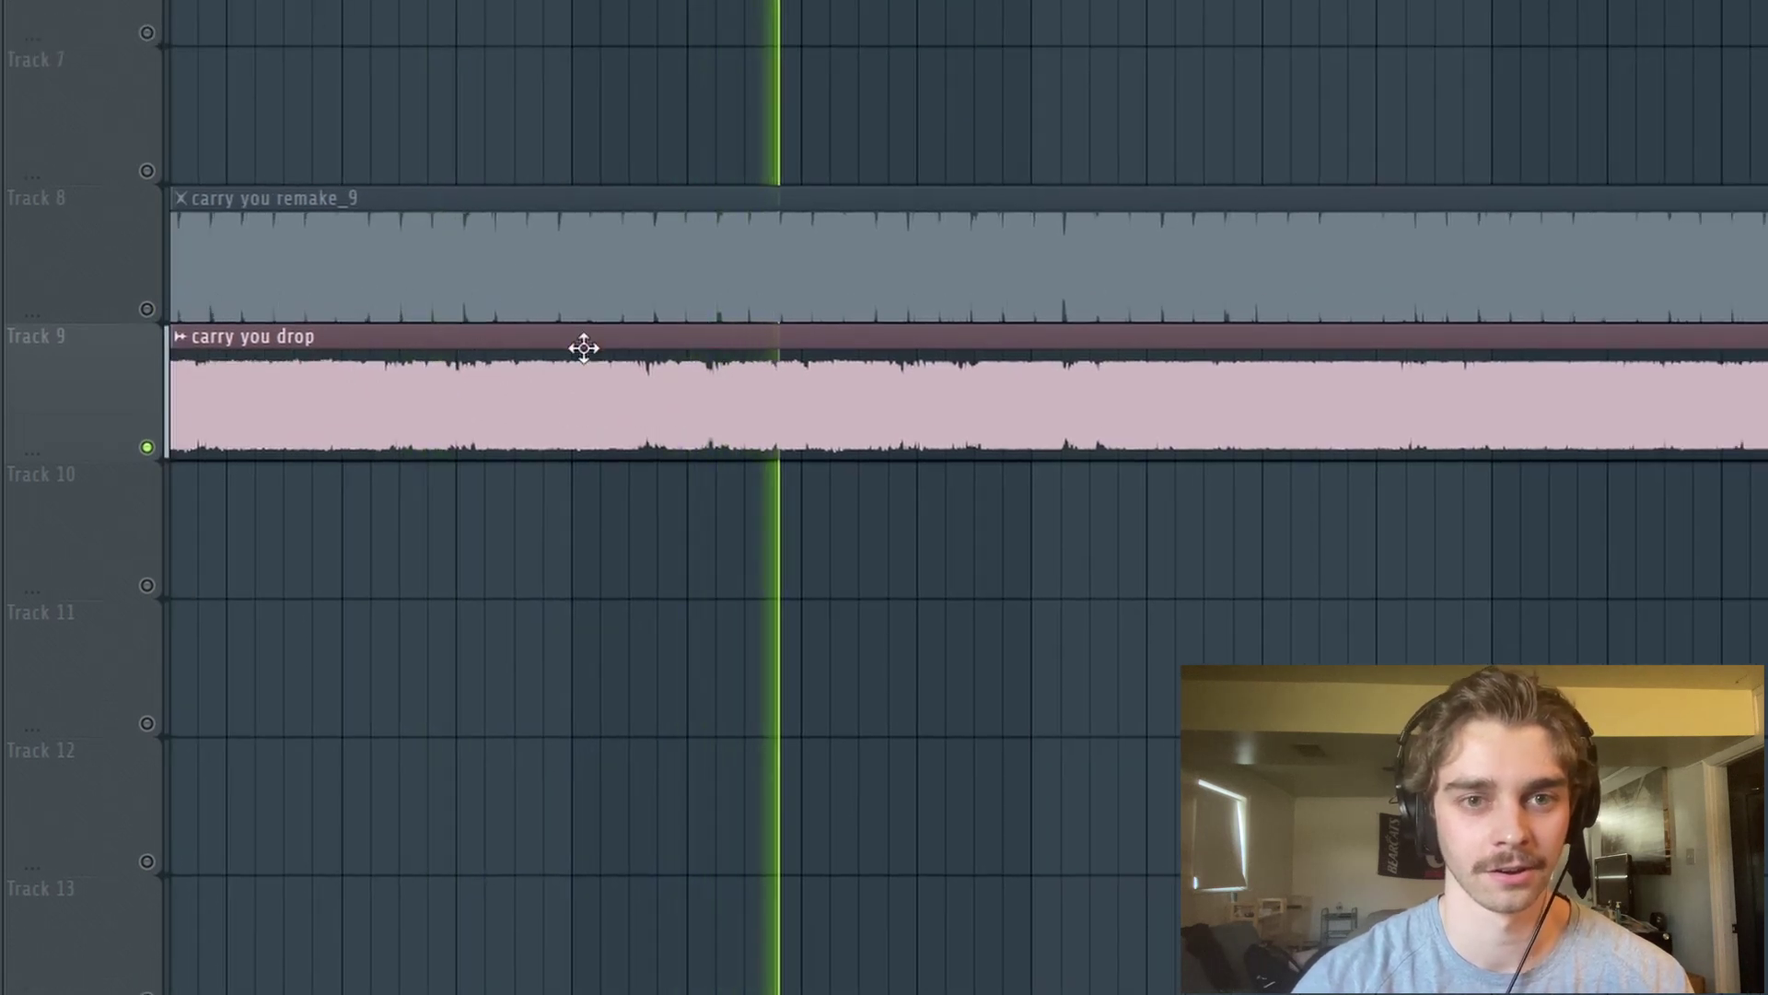
Step: Listen to the middle section of the drop, soloing the remake on track 8 and switching back to the original on track 9
{"action": "left_click_drag", "start_coordinate": [584, 348], "coordinate": [289, 395]}
{"action": "right_click", "coordinate": [143, 355]}
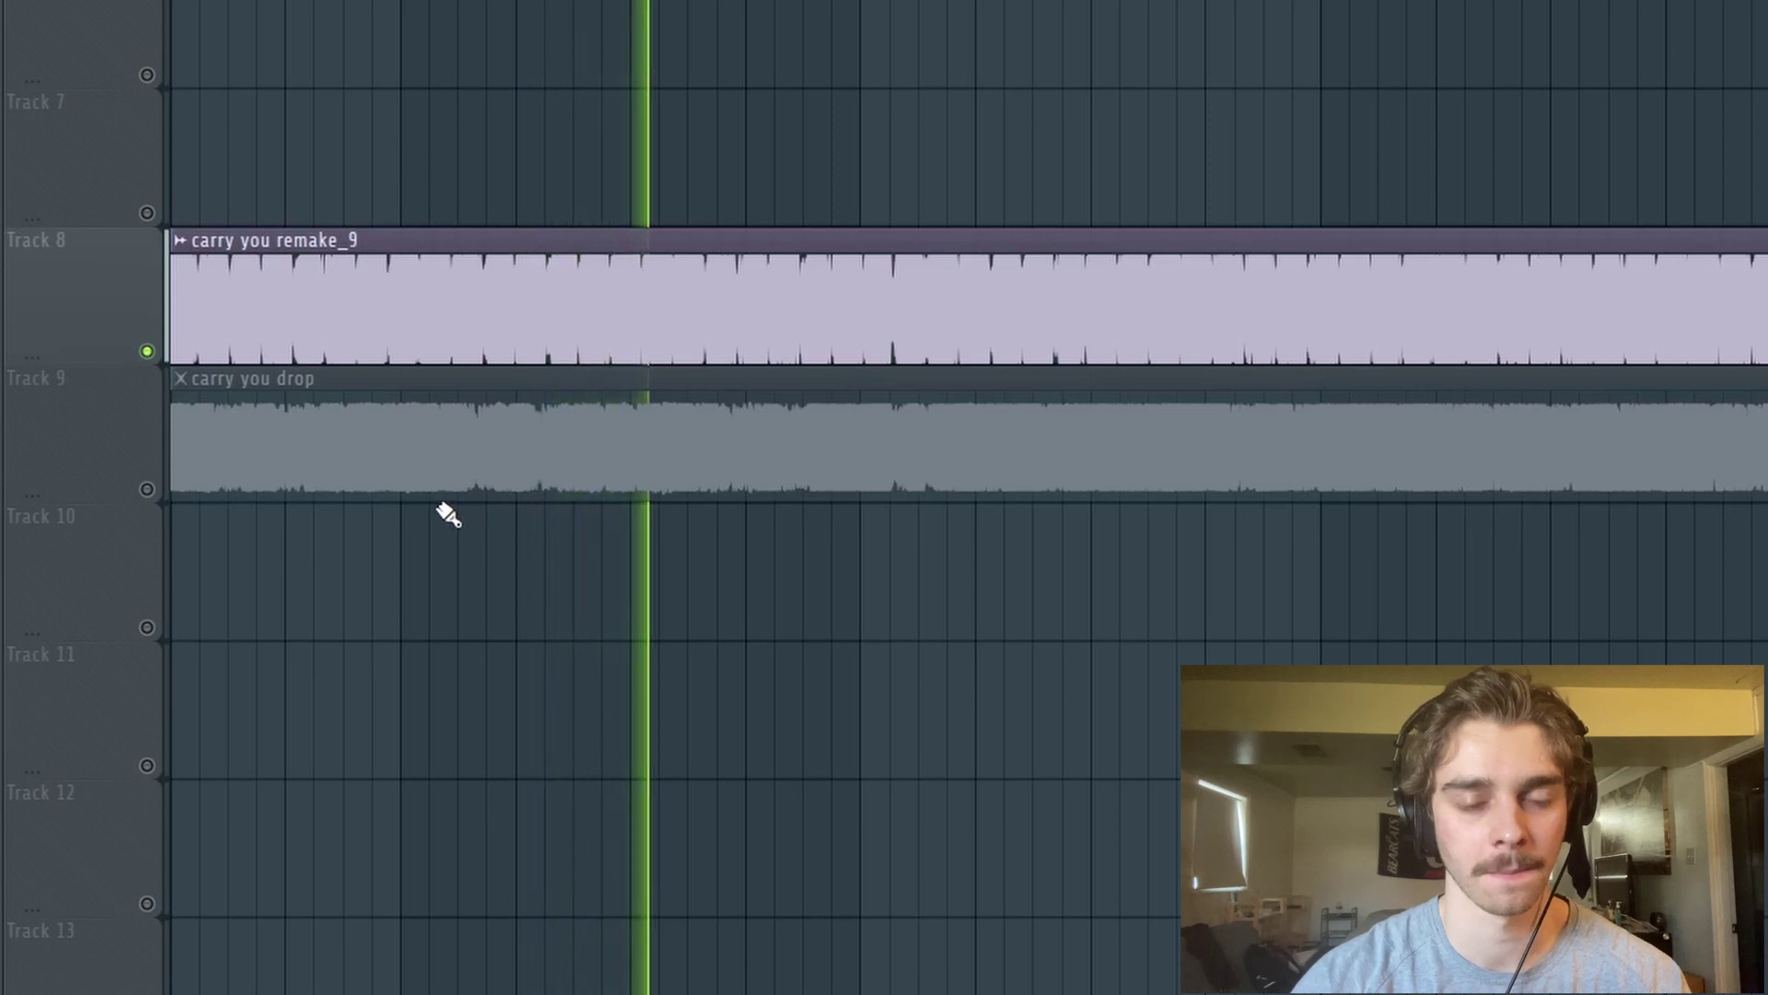
{"action": "right_click", "coordinate": [148, 489]}
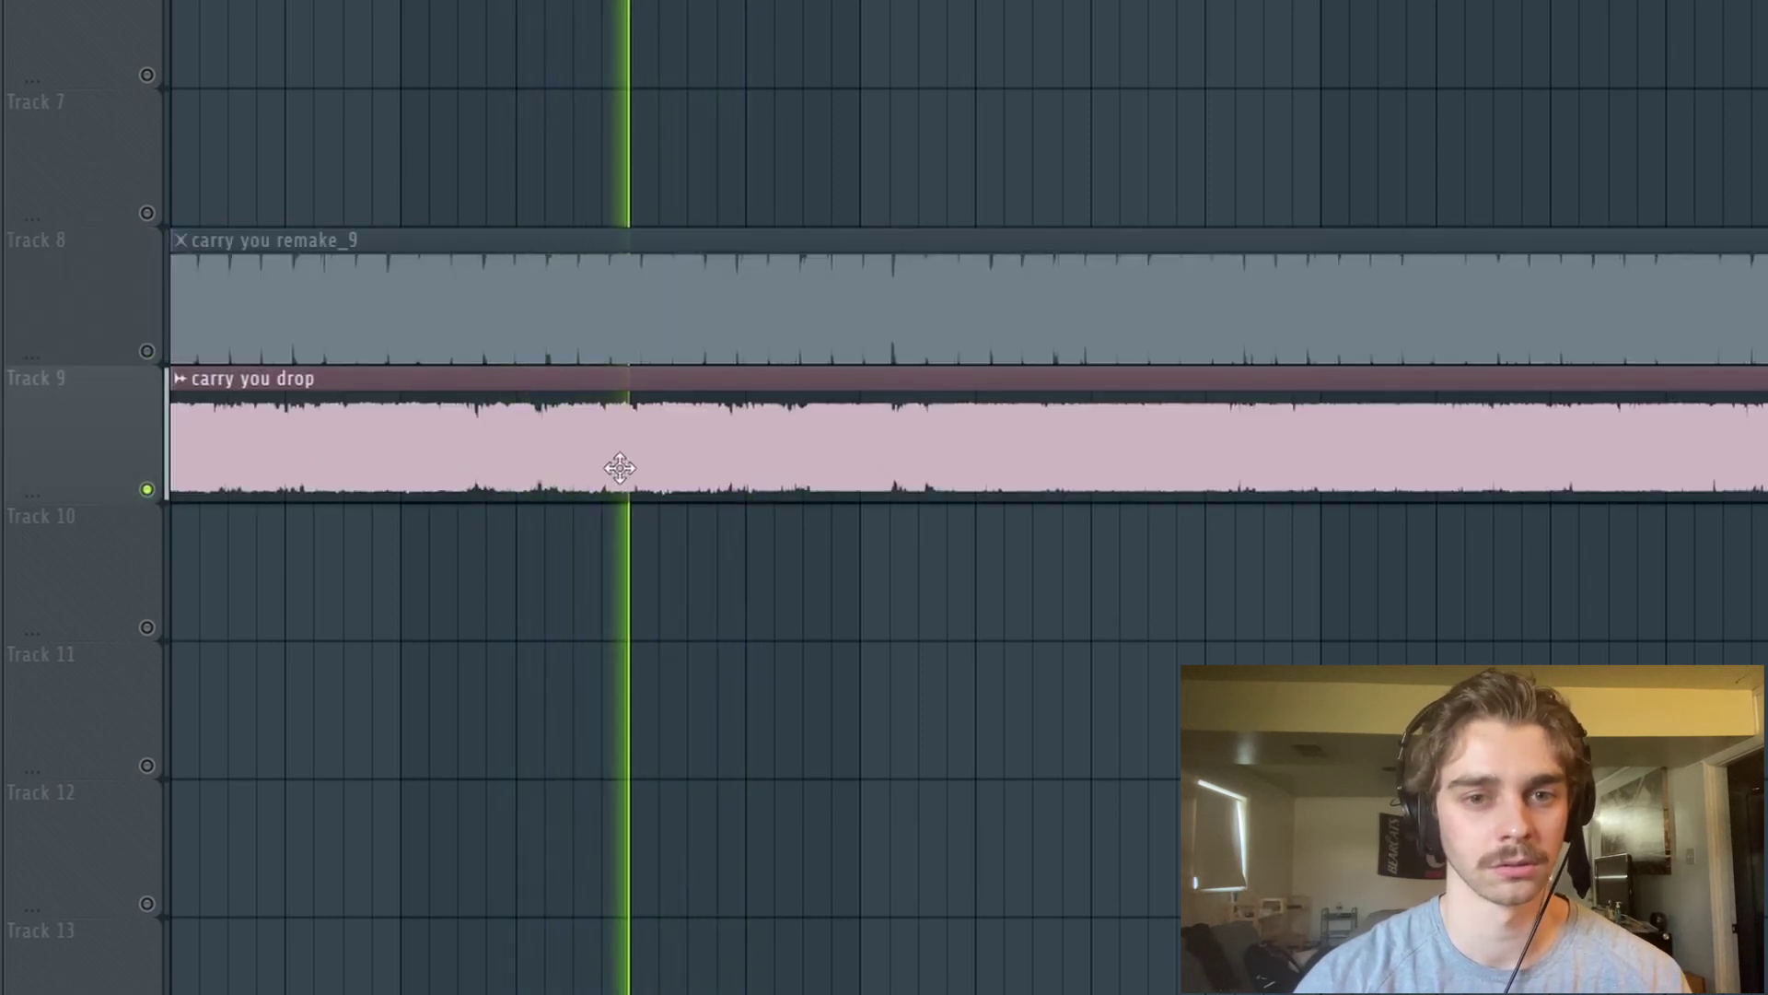
{"action": "scroll", "coordinate": [680, 101], "scroll_direction": "right", "scroll_amount": 3}
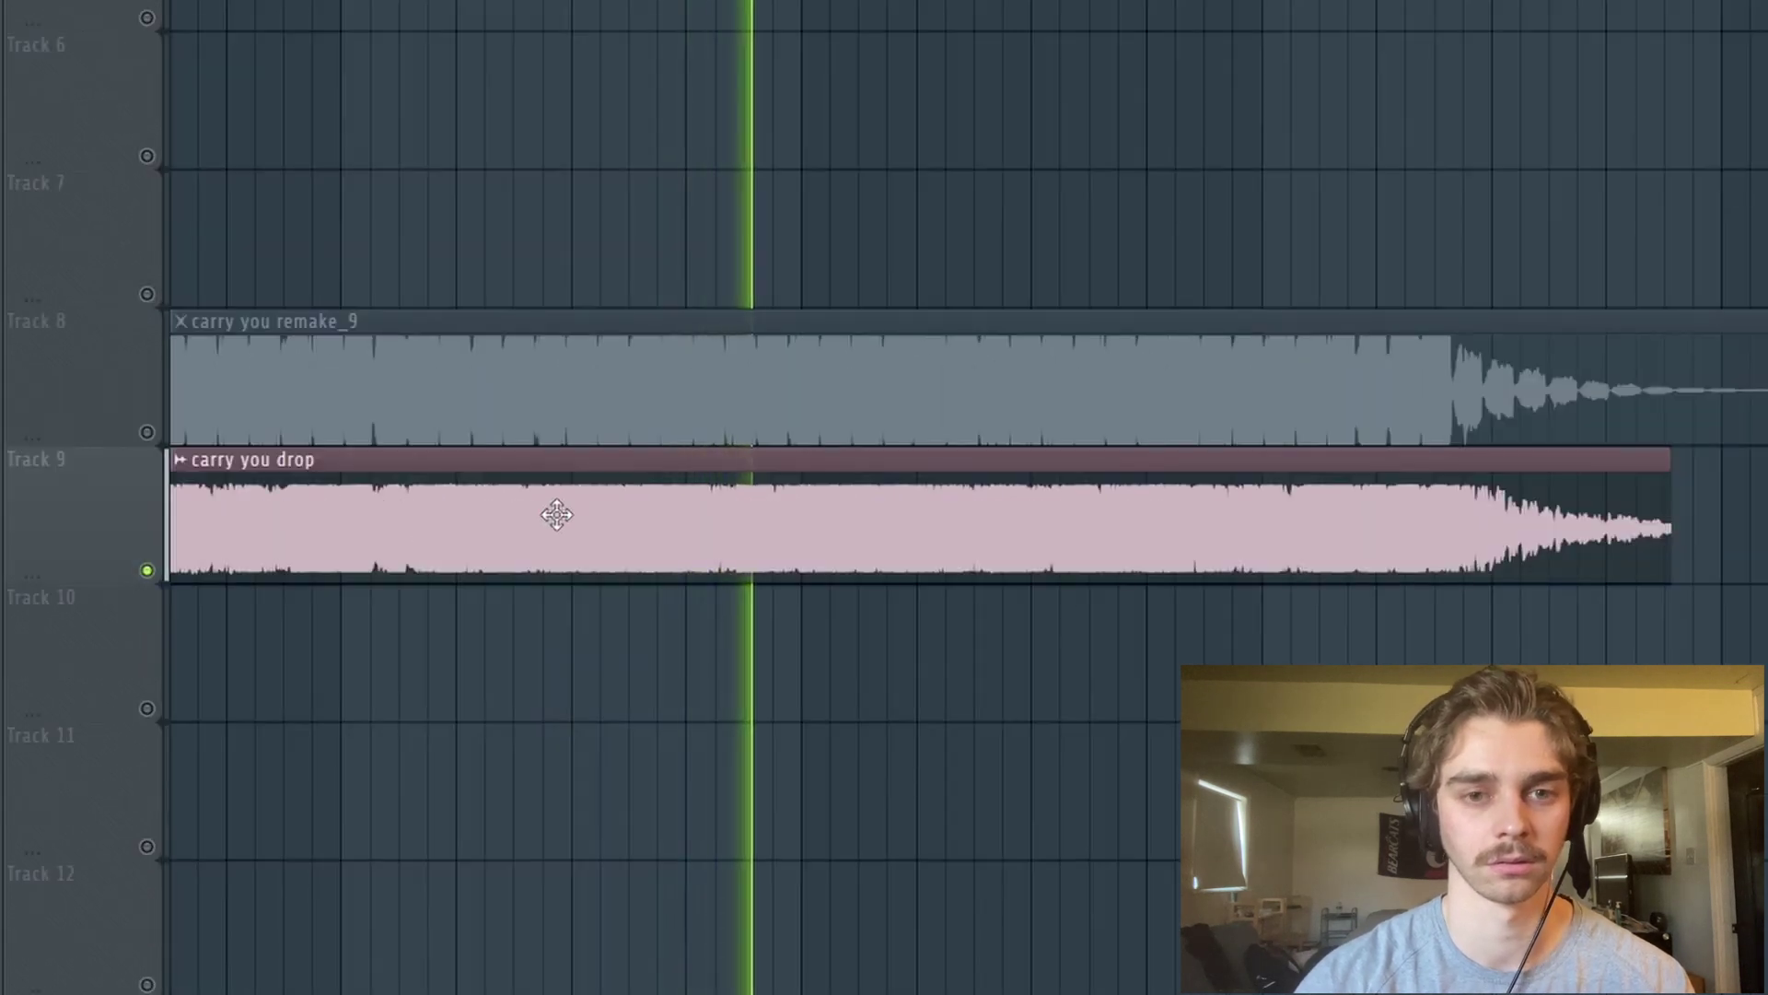
{"action": "scroll", "coordinate": [477, 509], "scroll_direction": "right", "scroll_amount": 1}
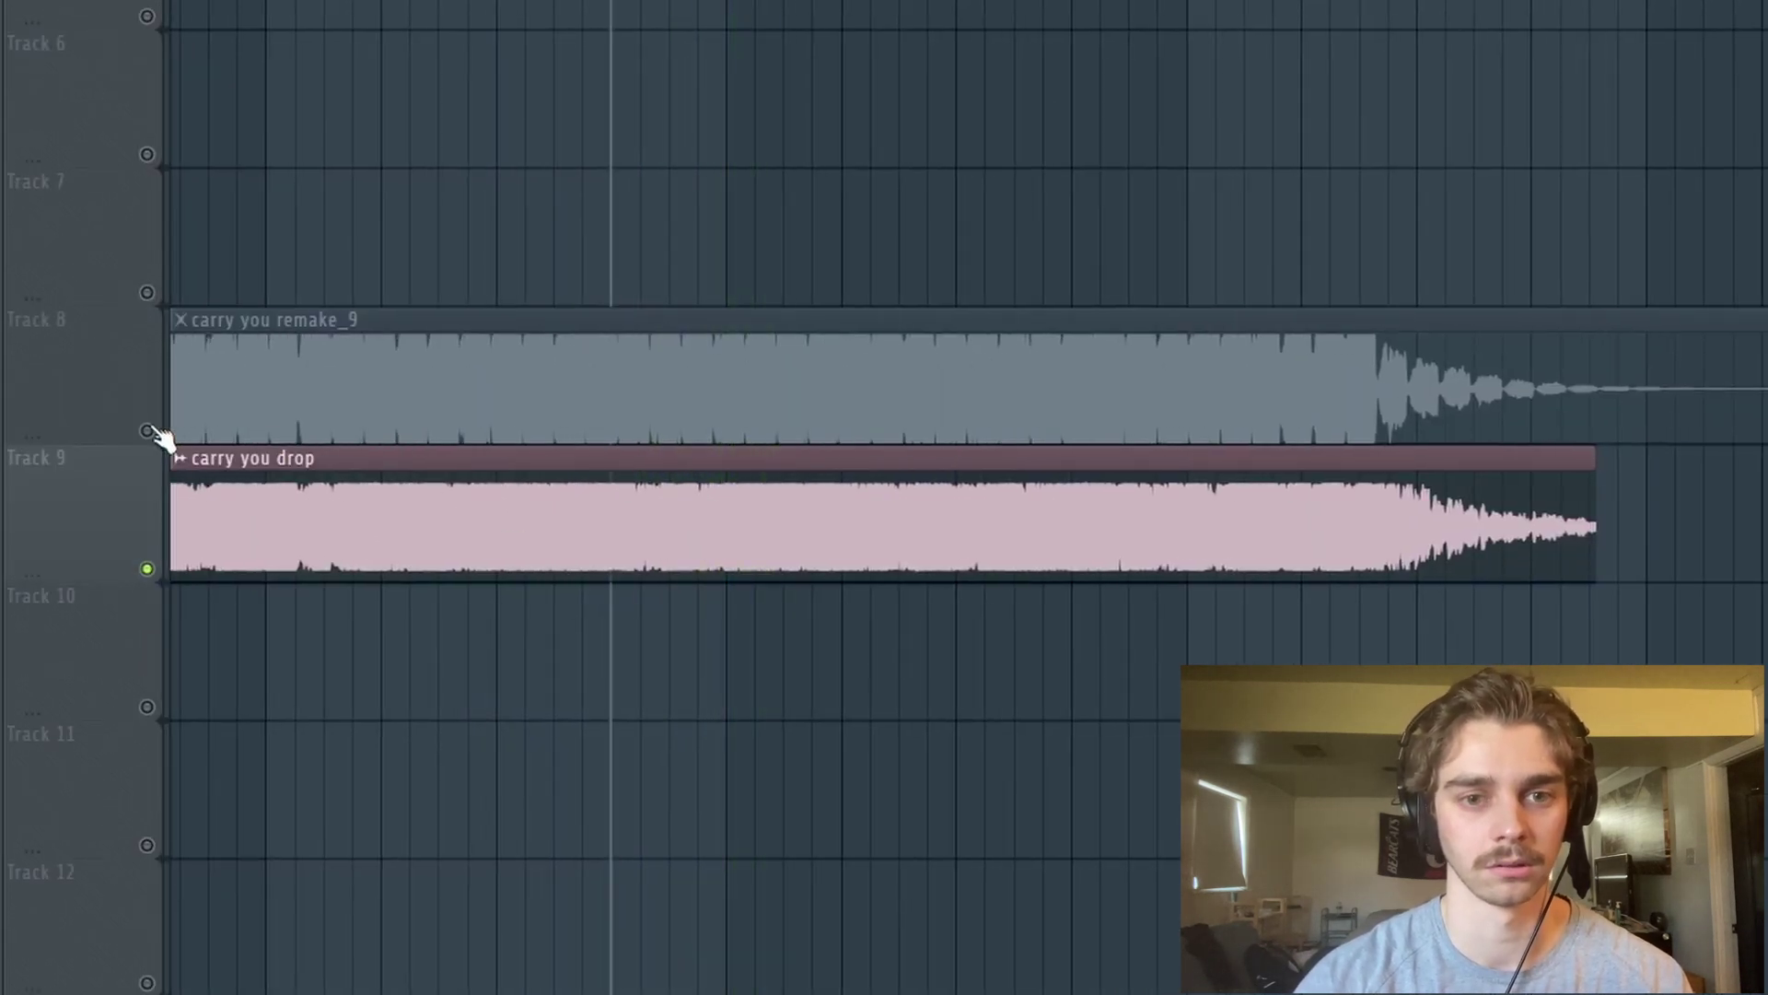
Step: Compare the last section and ending of the remake and the original by alternating the solo between tracks 8 and 9
{"action": "right_click", "coordinate": [147, 430]}
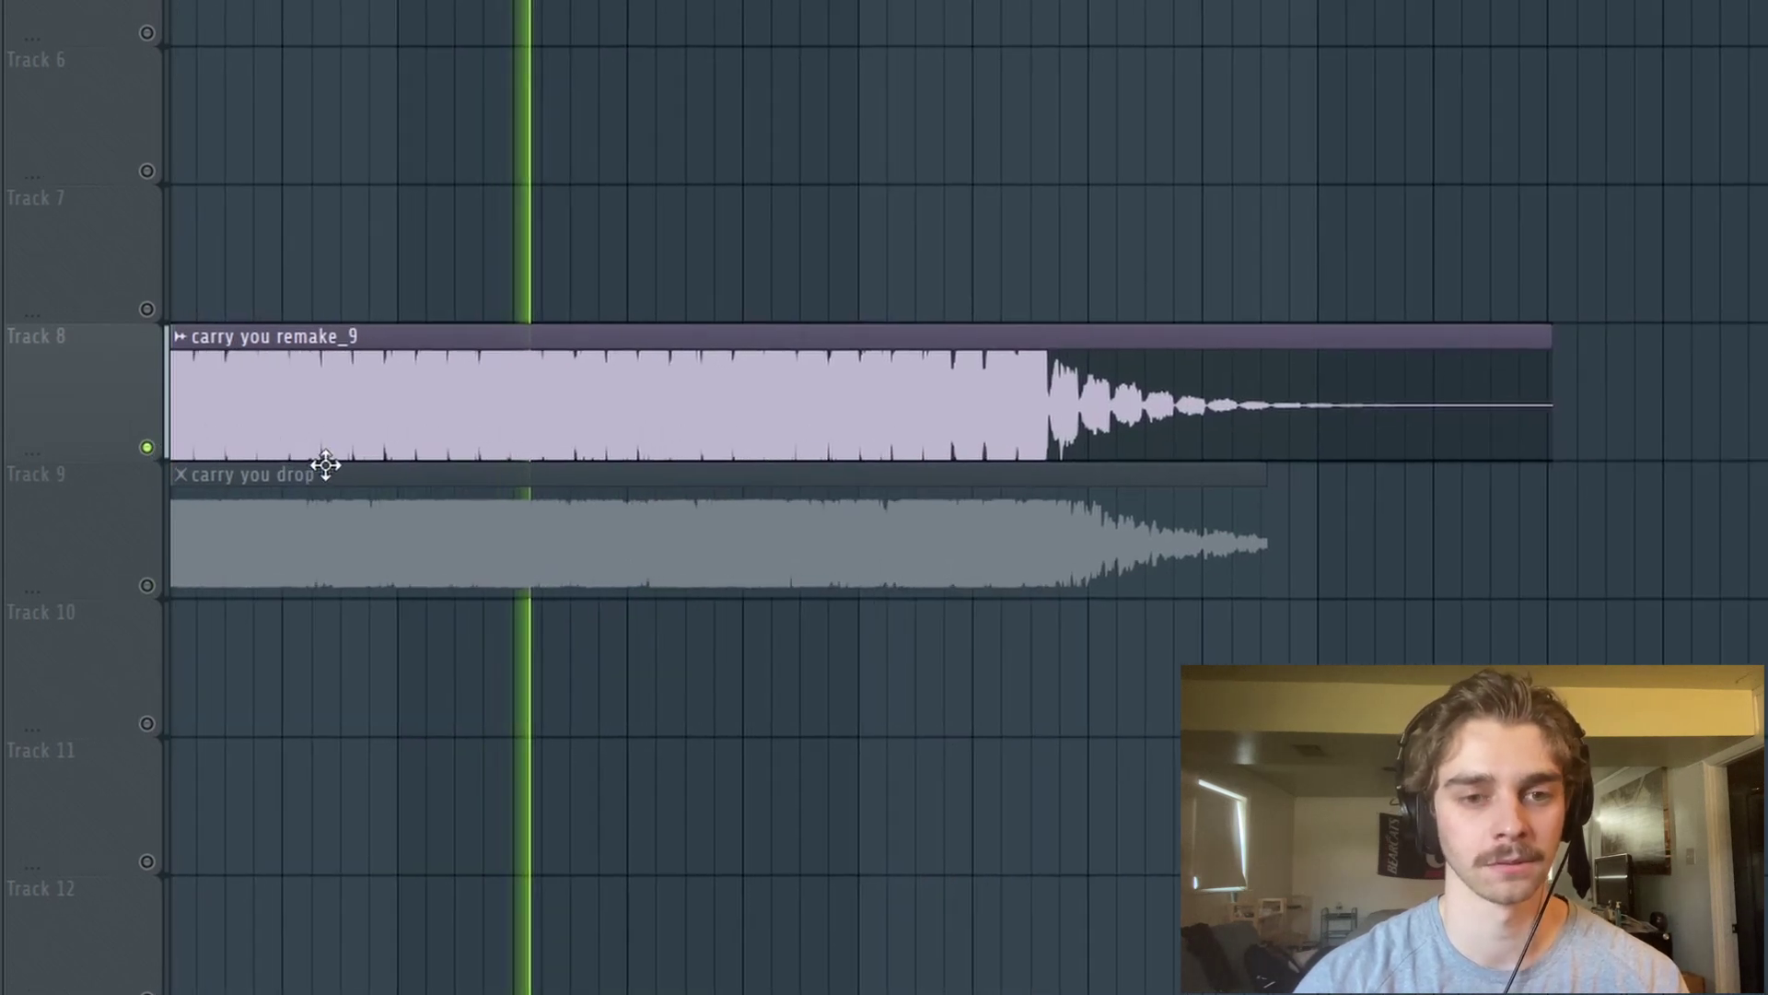
{"action": "right_click", "coordinate": [147, 585]}
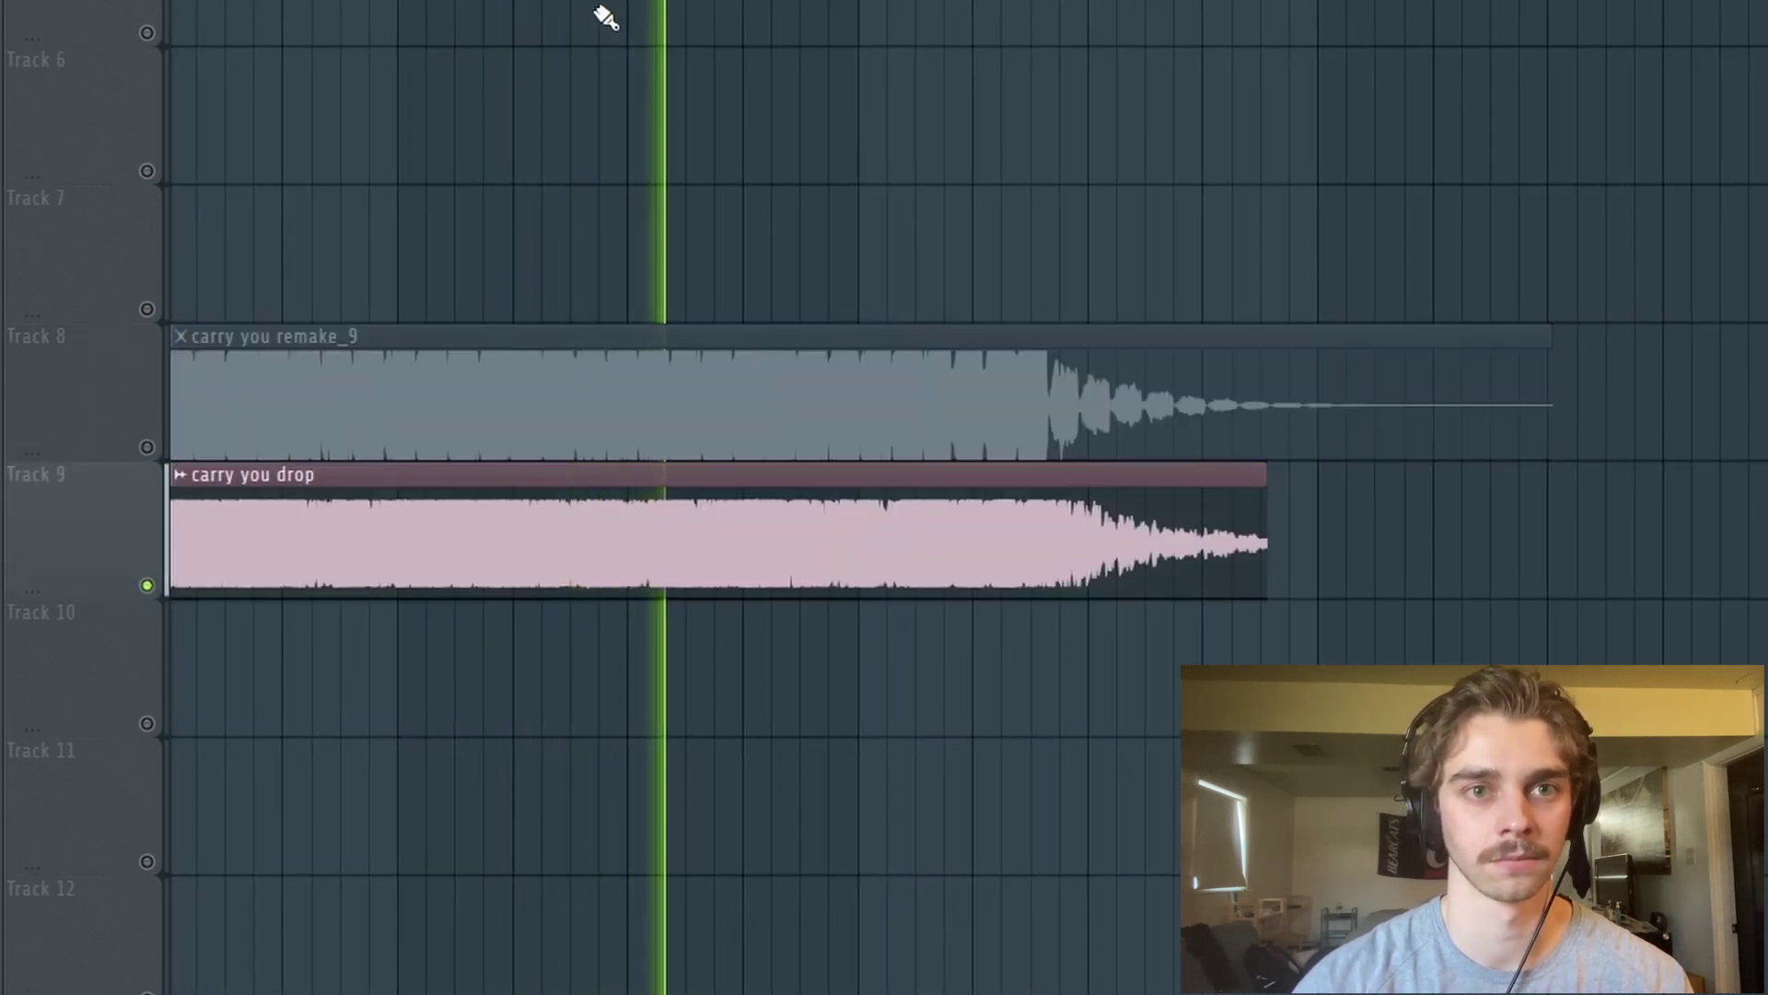
{"action": "right_click", "coordinate": [148, 447]}
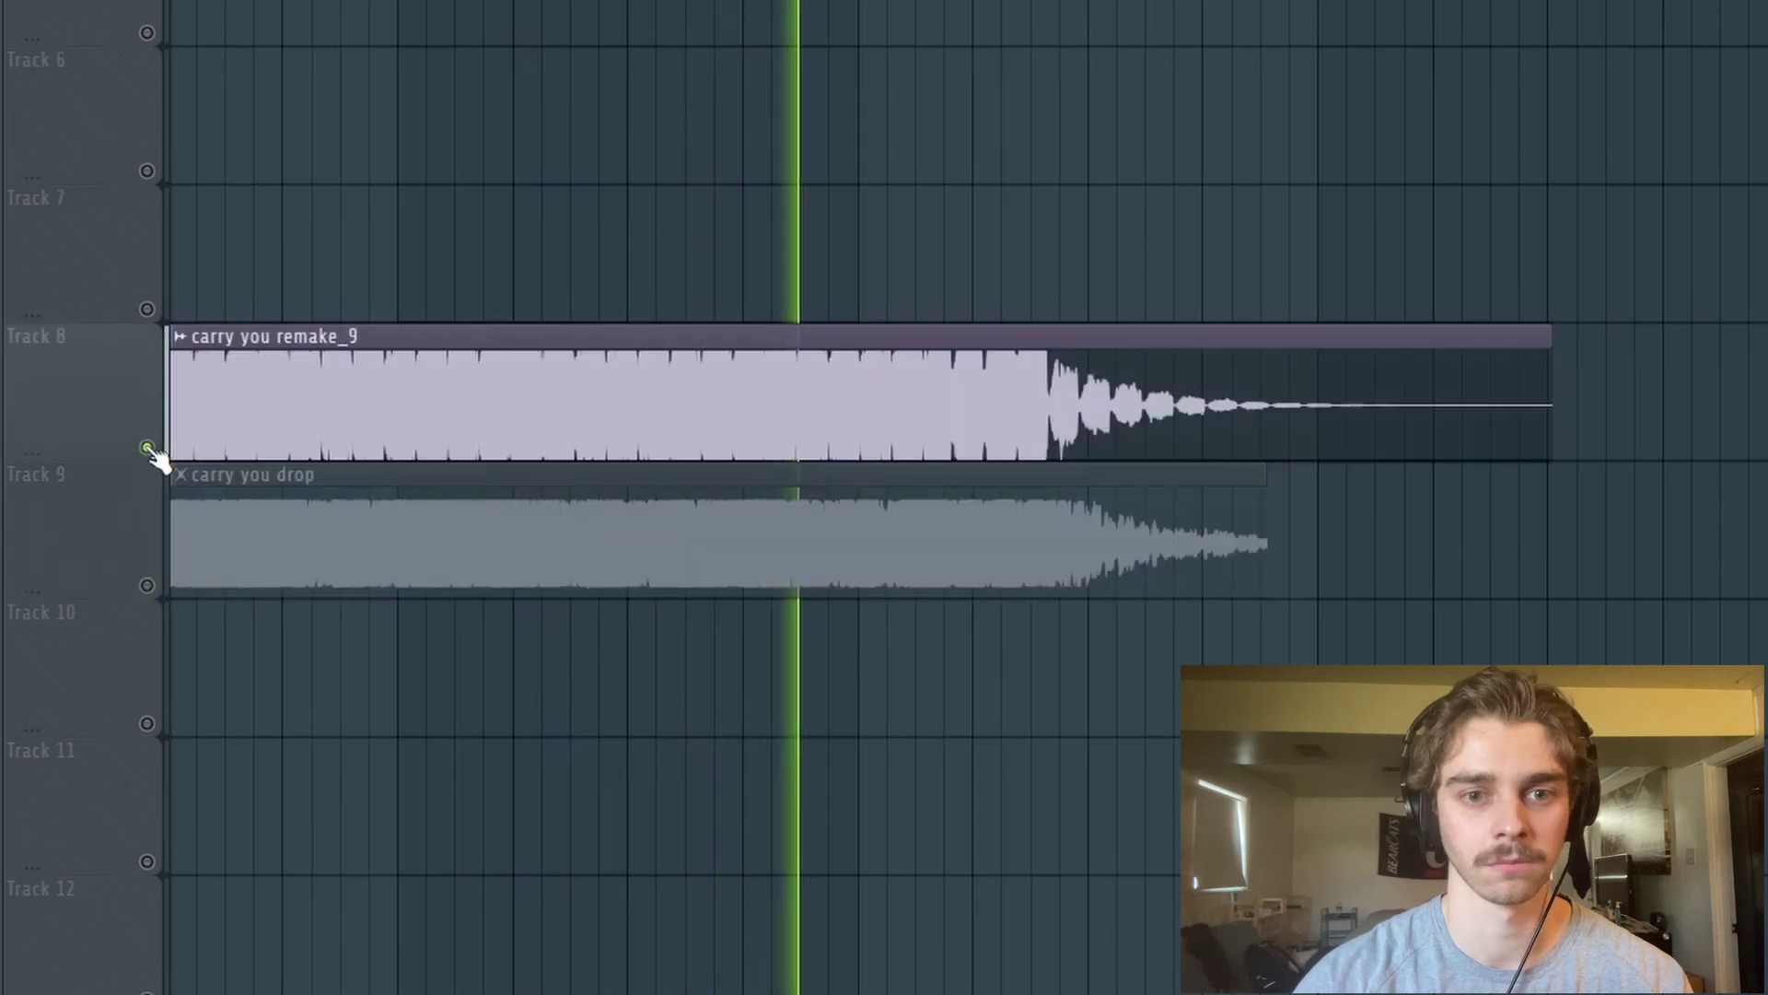
{"action": "right_click", "coordinate": [148, 584]}
{"action": "scroll", "coordinate": [747, 552], "scroll_direction": "down", "scroll_amount": 2}
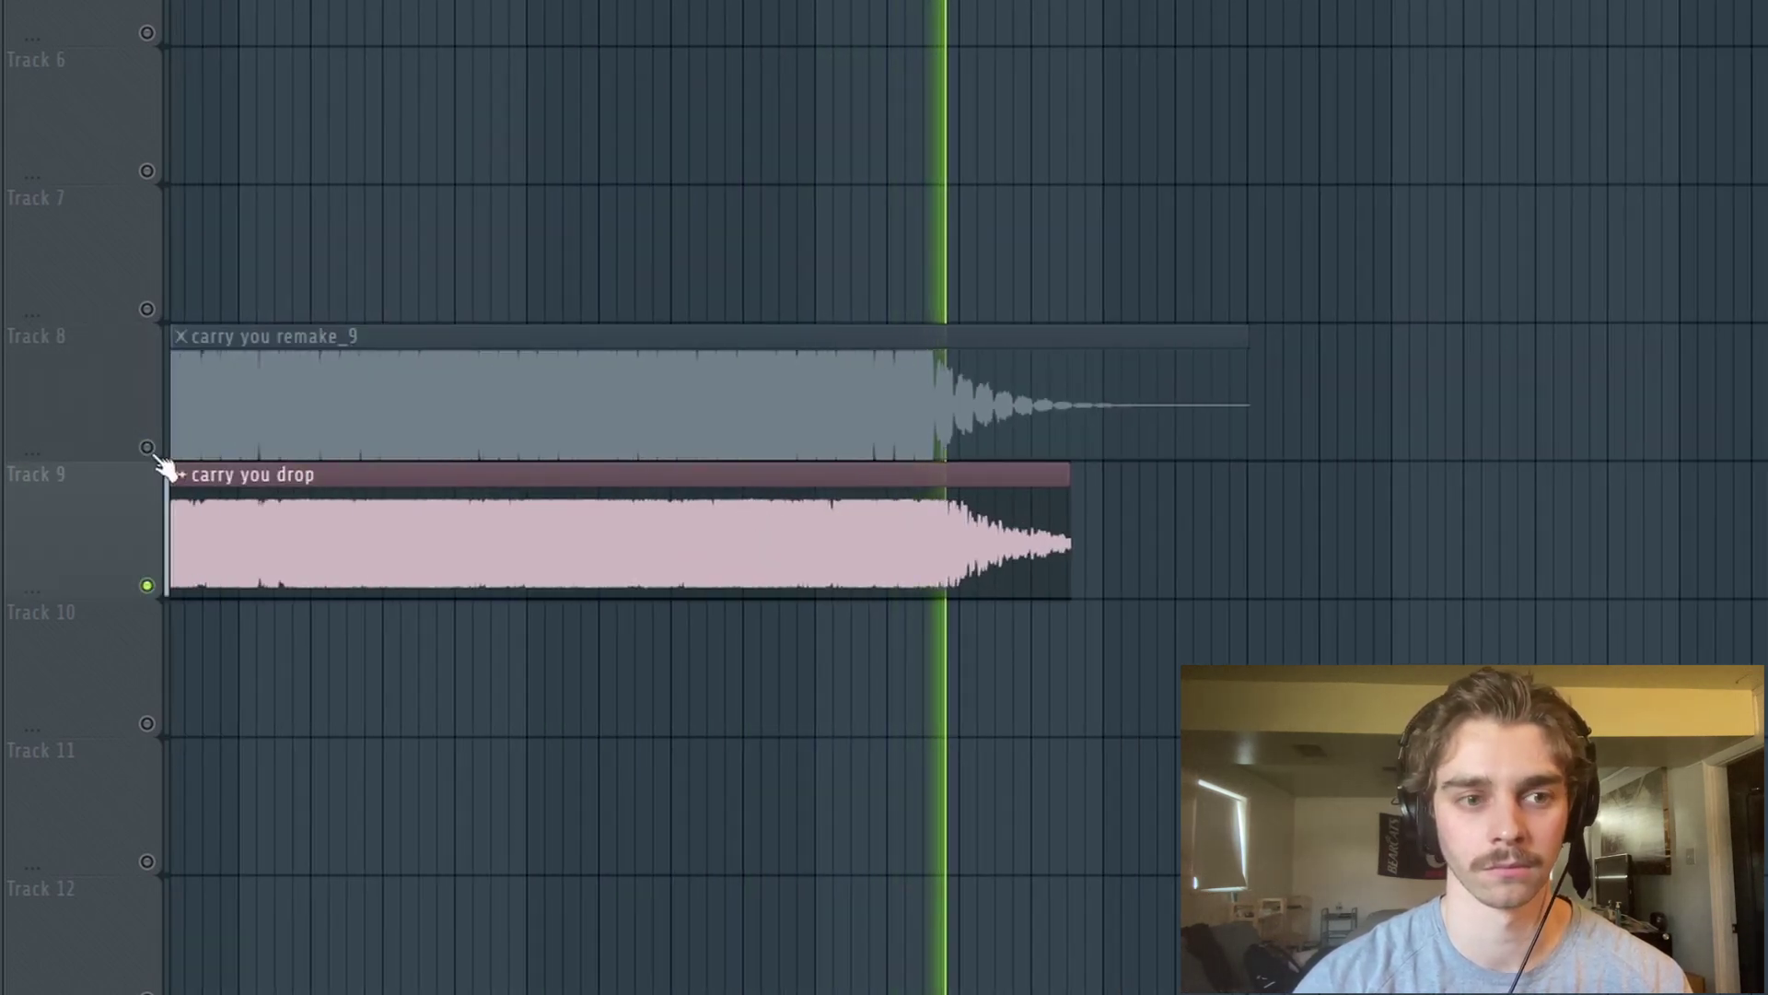
{"action": "scroll", "coordinate": [639, 142], "scroll_direction": "up", "scroll_amount": 1}
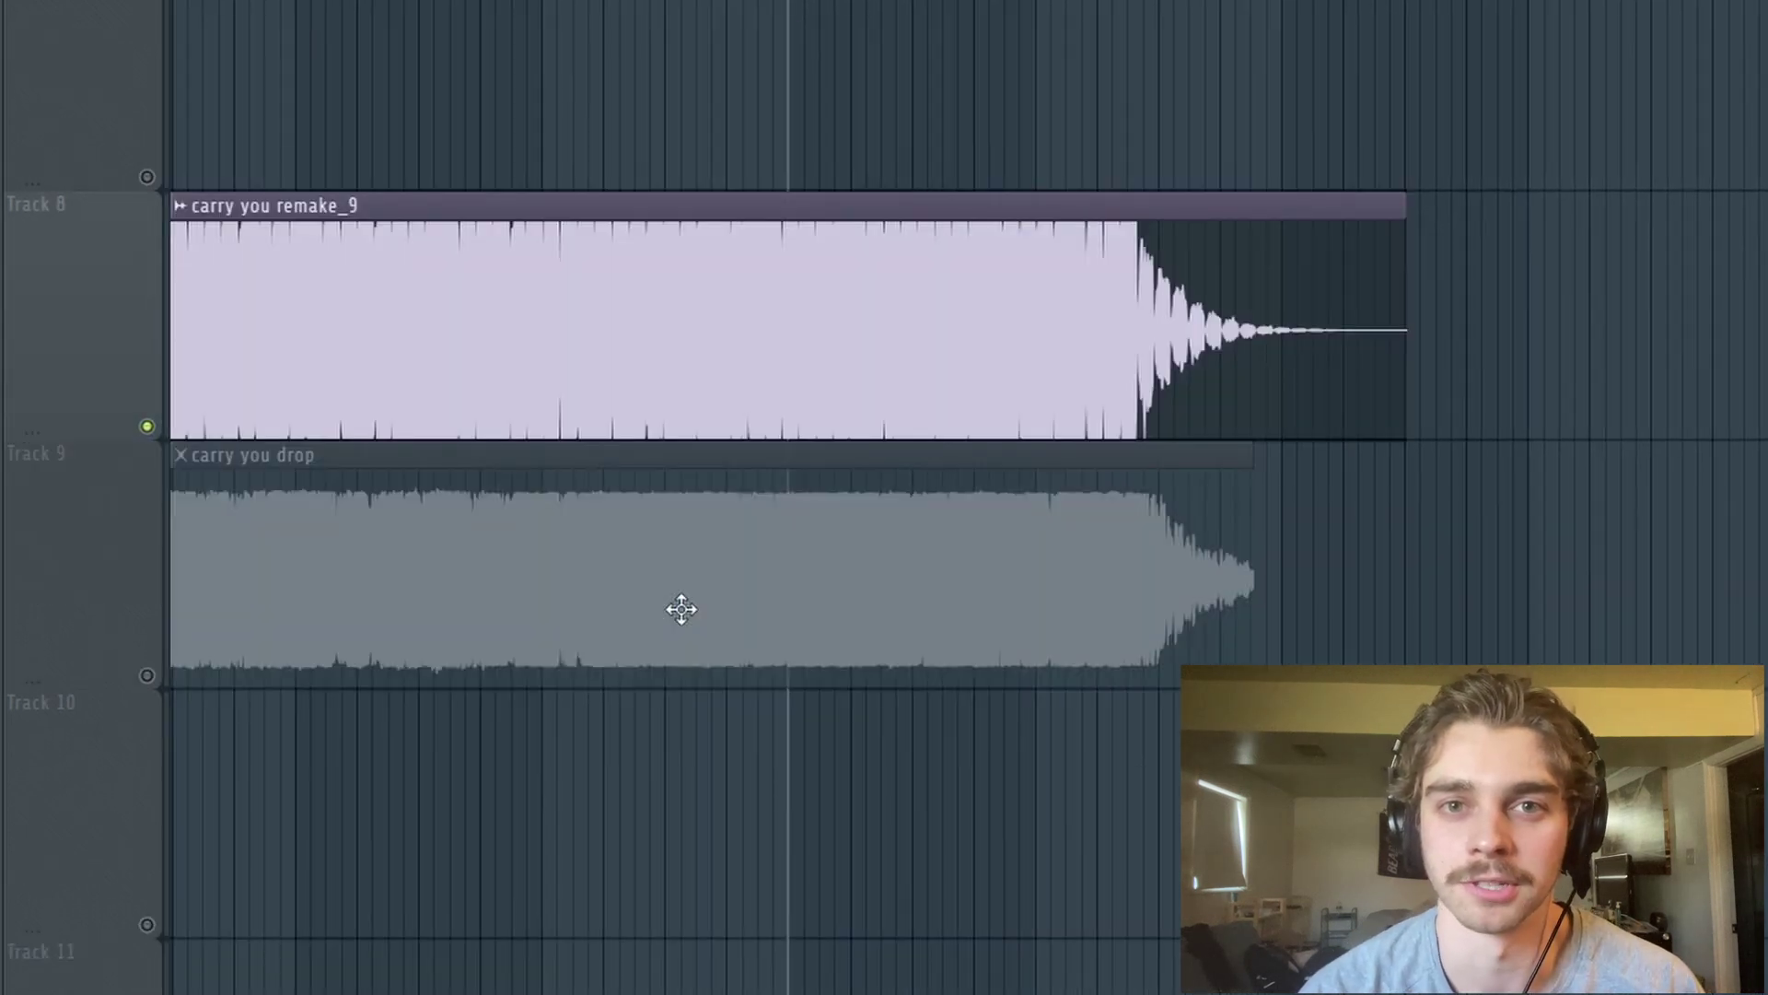
{"action": "scroll", "coordinate": [756, 641], "scroll_direction": "up", "scroll_amount": 2}
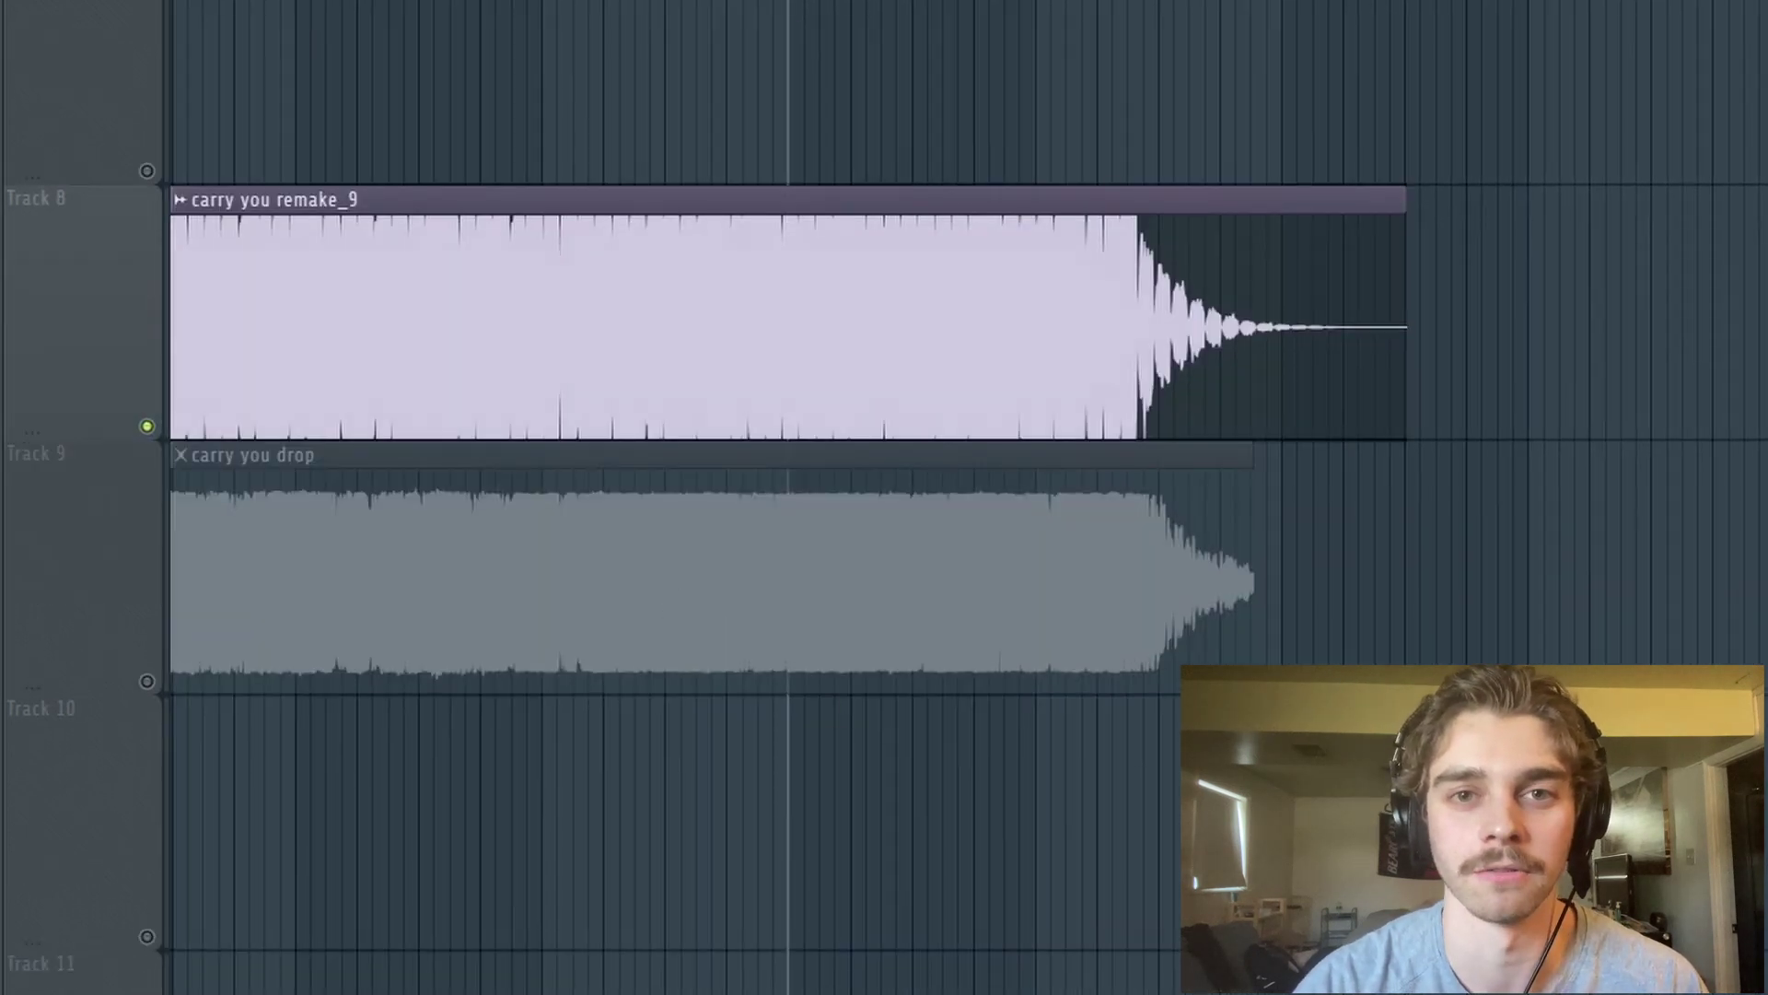
Step: Browse the Dunson Sounds website's shop packs and read through the Free Future Bounce Starter Kit page
{"action": "scroll", "coordinate": [226, 653], "scroll_direction": "up", "scroll_amount": 2}
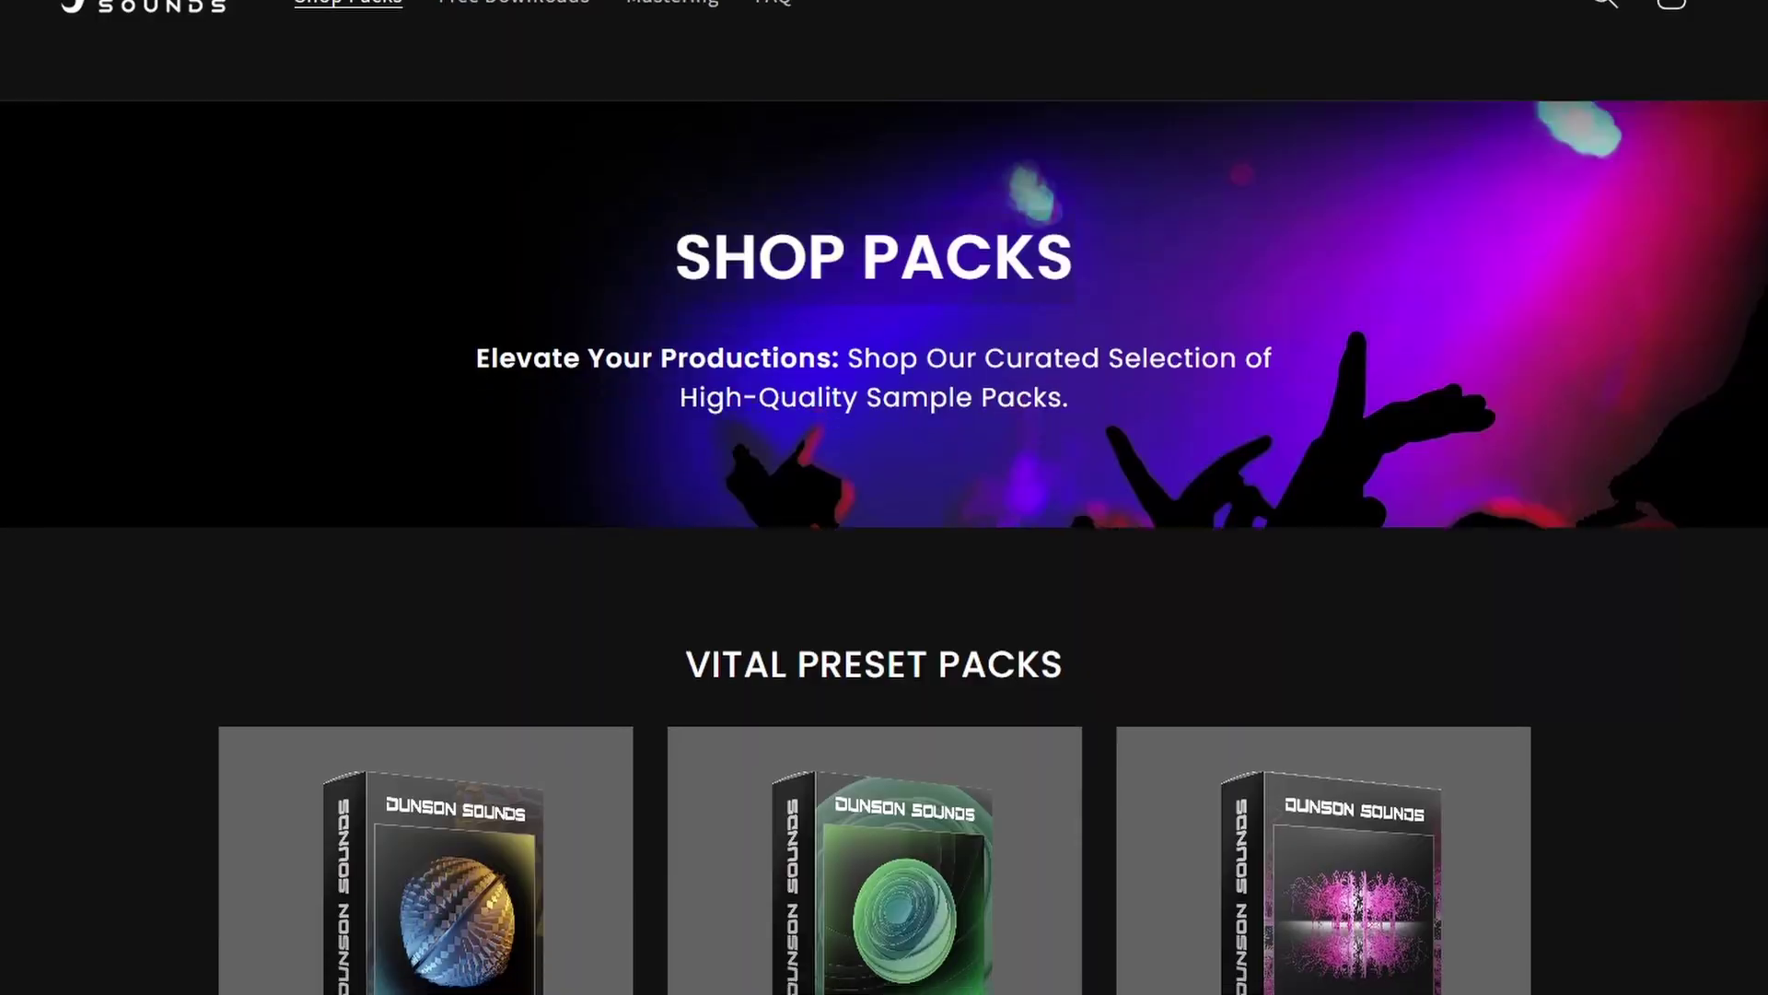
{"action": "scroll", "coordinate": [884, 497], "scroll_direction": "down", "scroll_amount": 6}
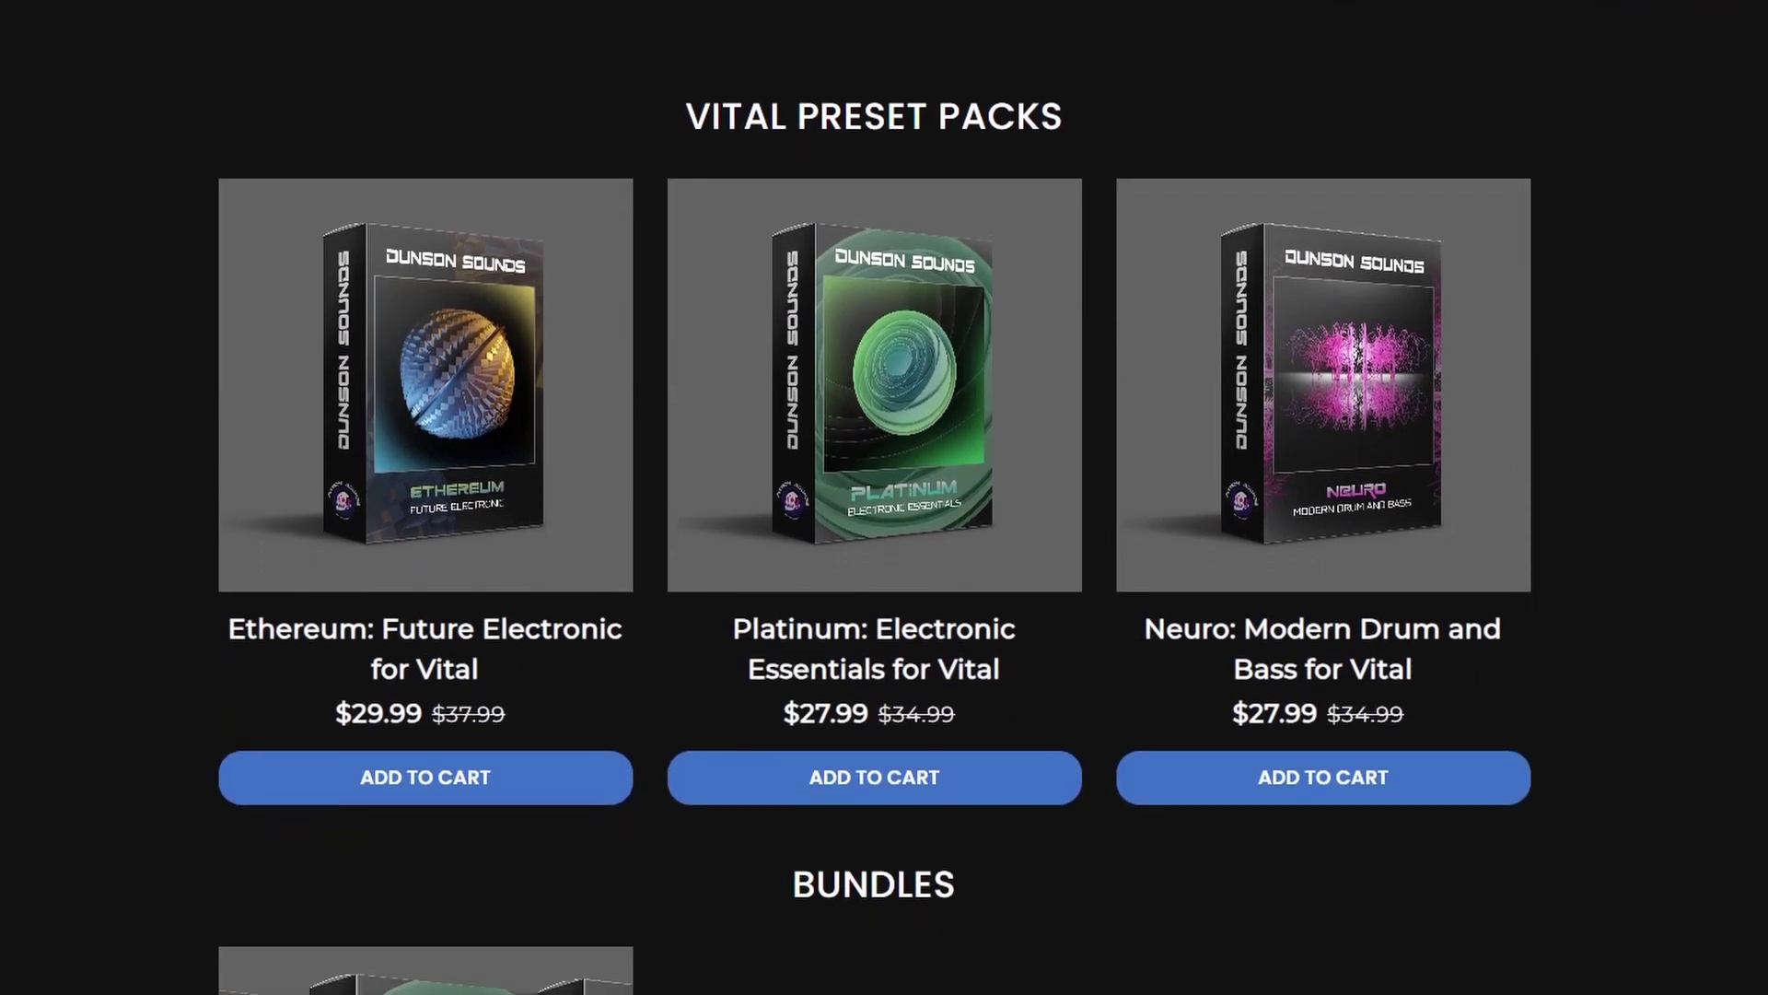
{"action": "scroll", "coordinate": [884, 497], "scroll_direction": "down", "scroll_amount": 5}
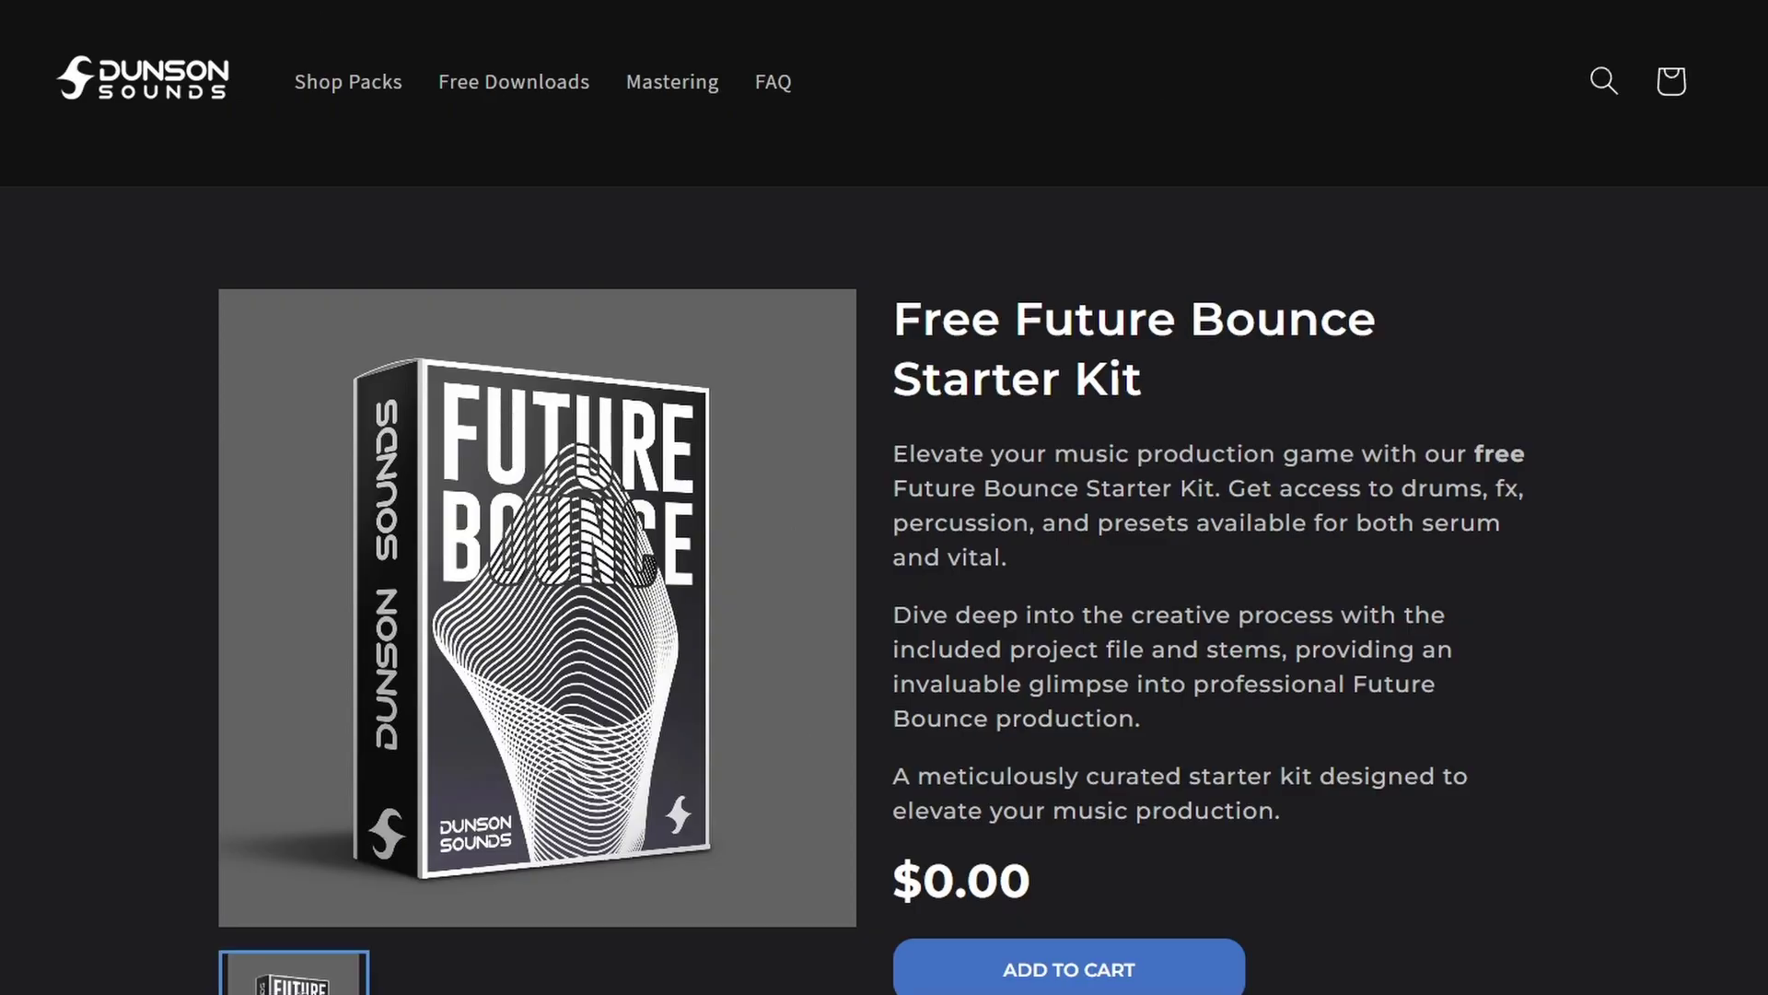
{"action": "scroll", "coordinate": [884, 498], "scroll_direction": "down", "scroll_amount": 15}
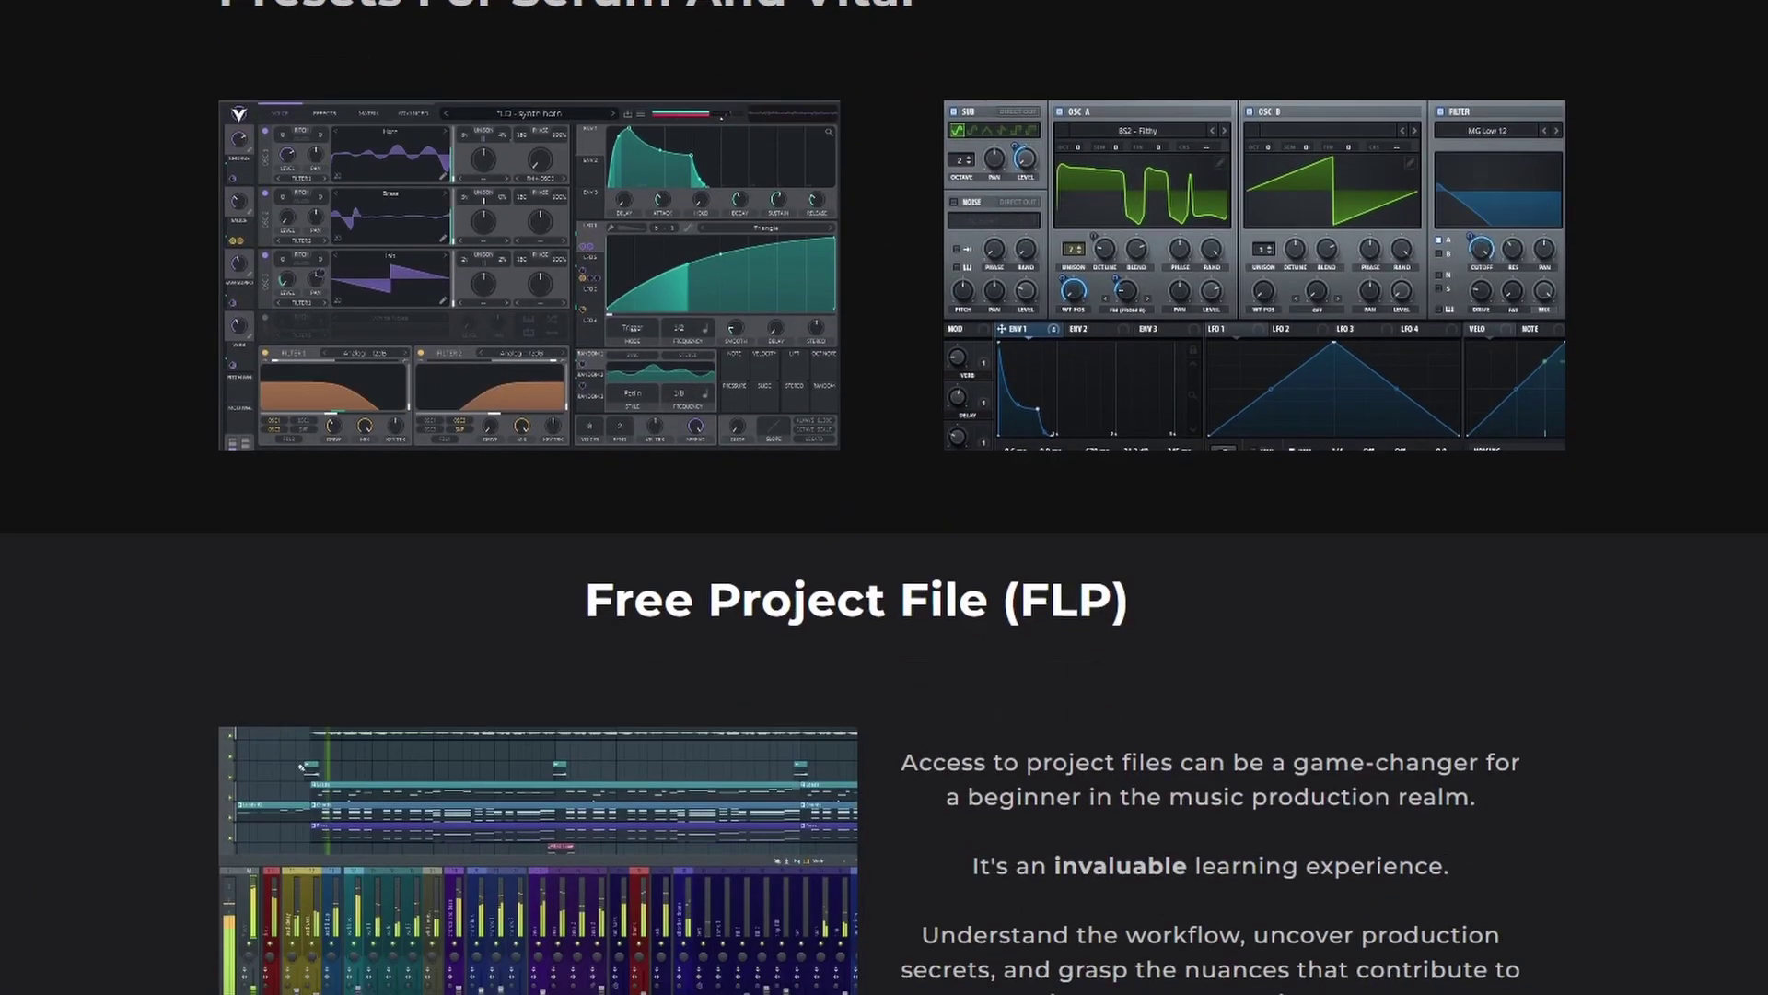
{"action": "scroll", "coordinate": [884, 497], "scroll_direction": "down", "scroll_amount": 4}
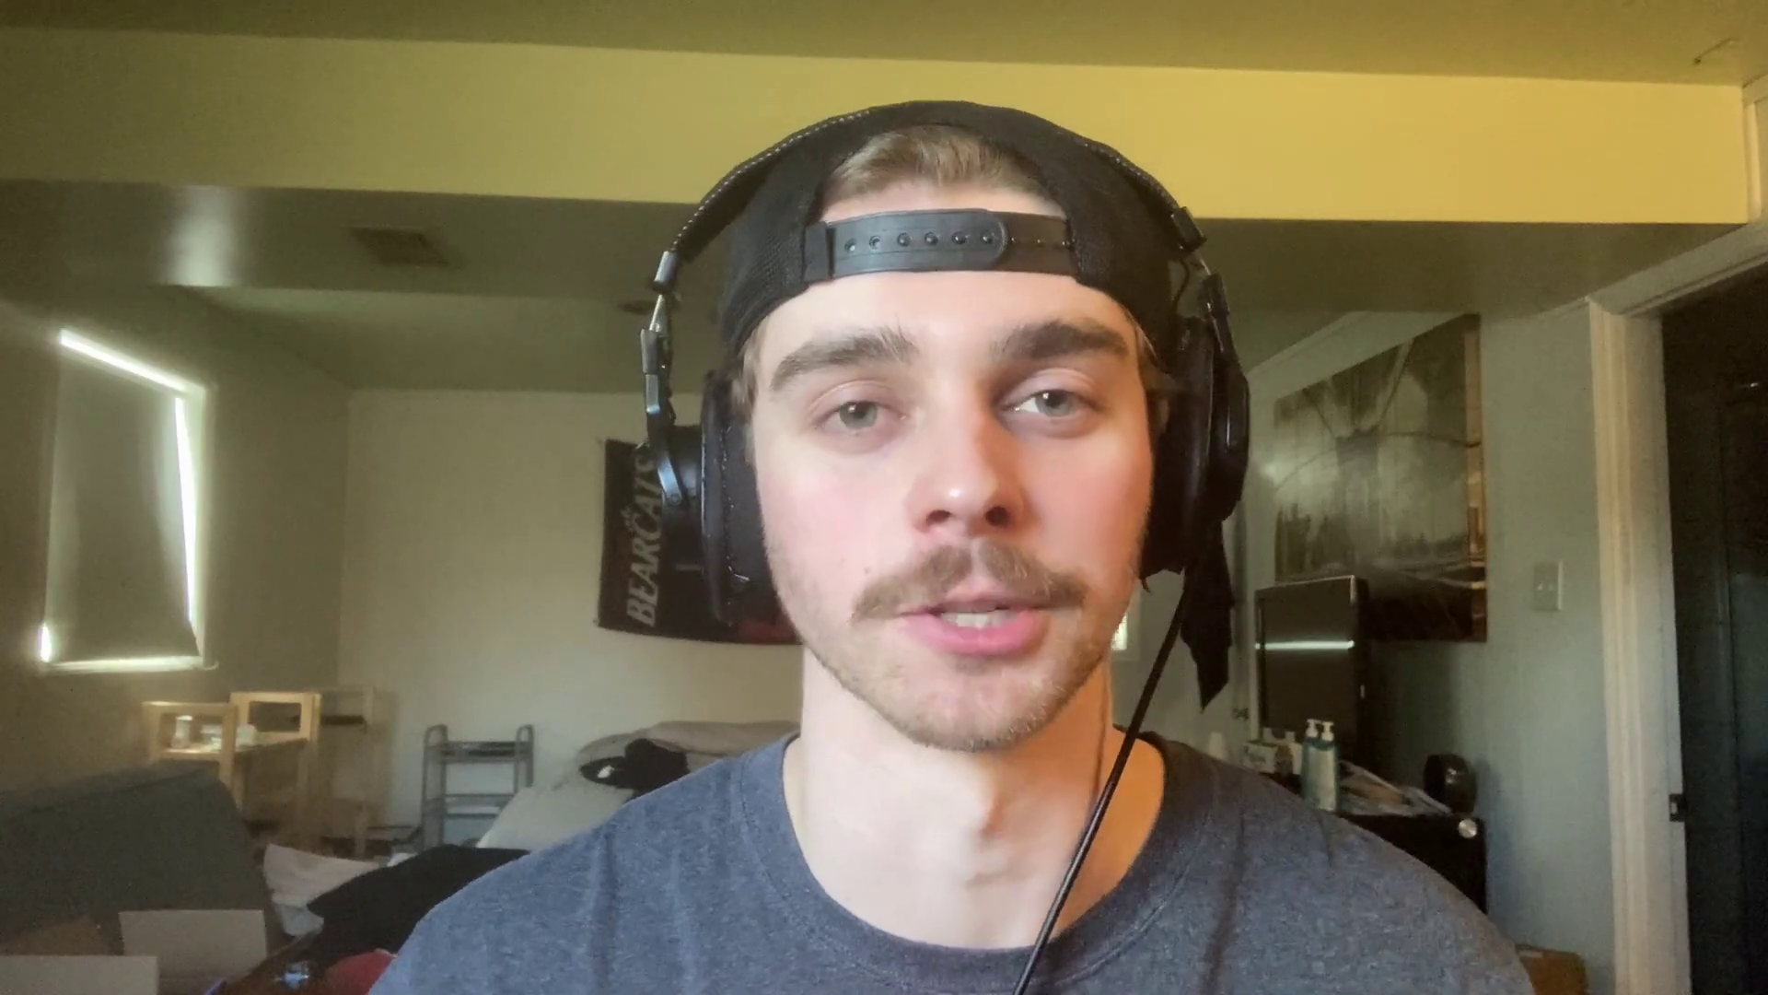